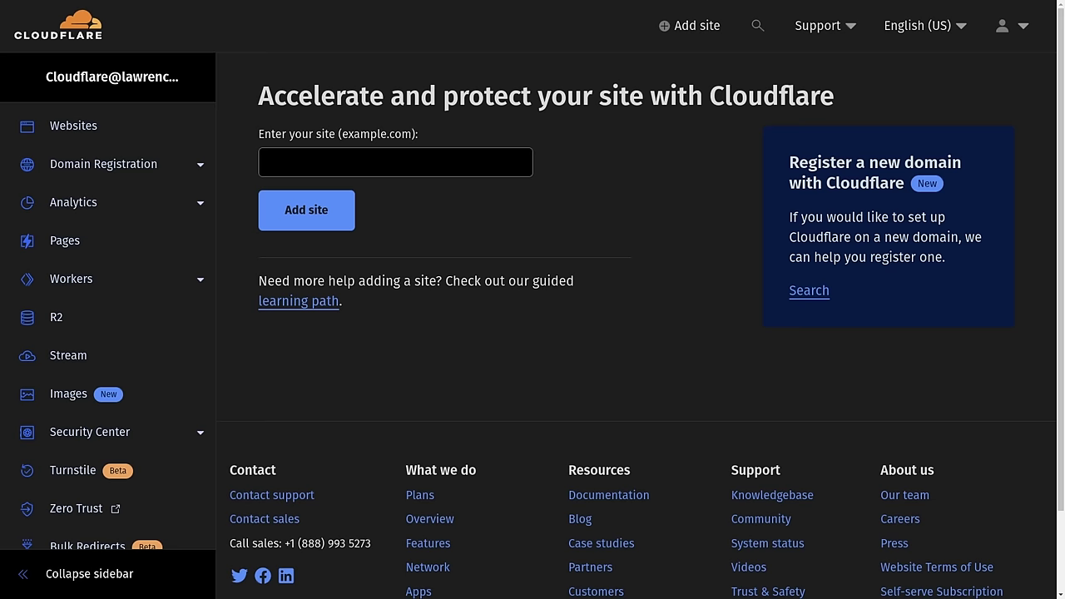
- Add lawrence.video as a Free-plan site and copy the first nameserver, ashley.ns.cloudflare.com
left_click(361, 159)
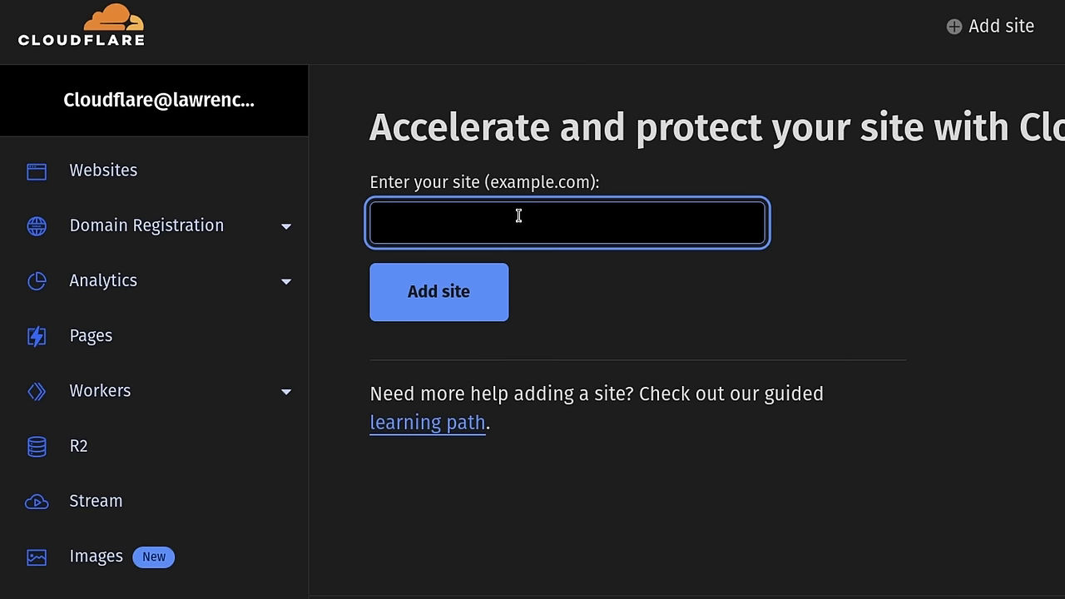
type("lawrence.video")
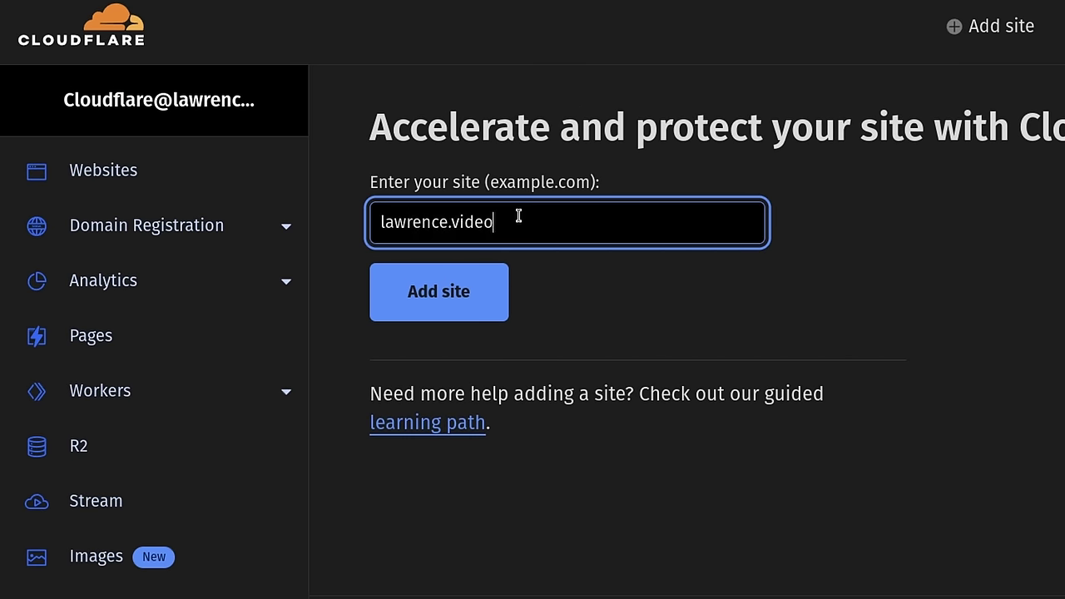
left_click(474, 285)
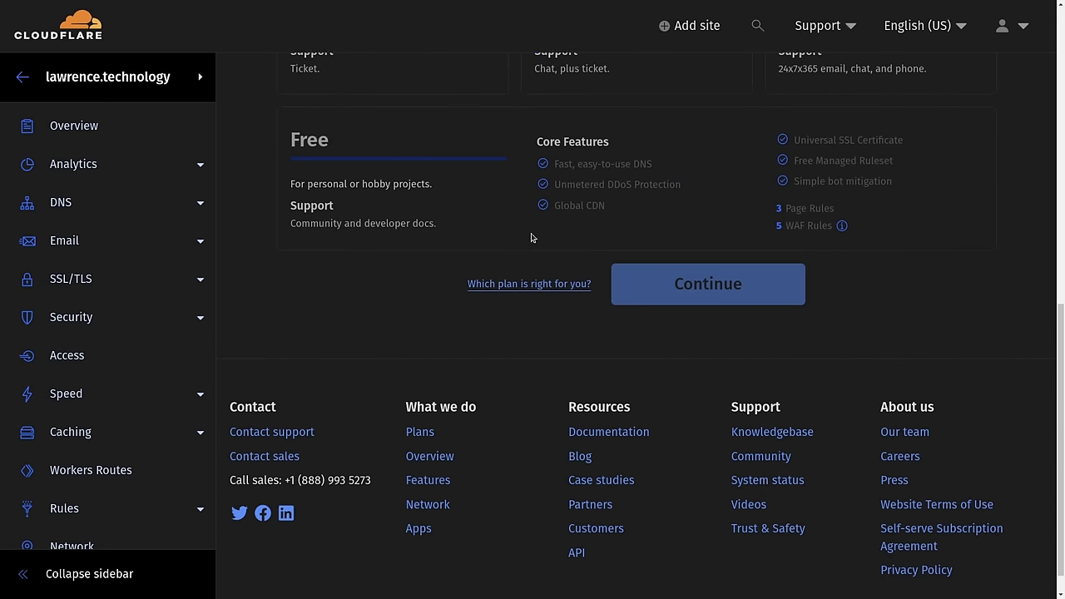
left_click(292, 115)
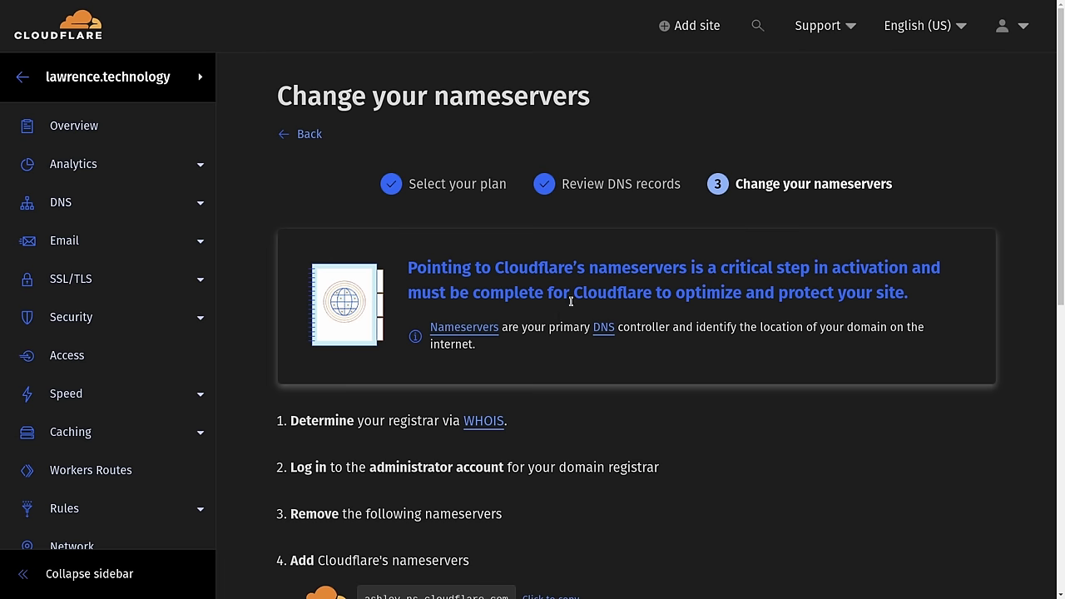
scroll(573, 303, "down", 3)
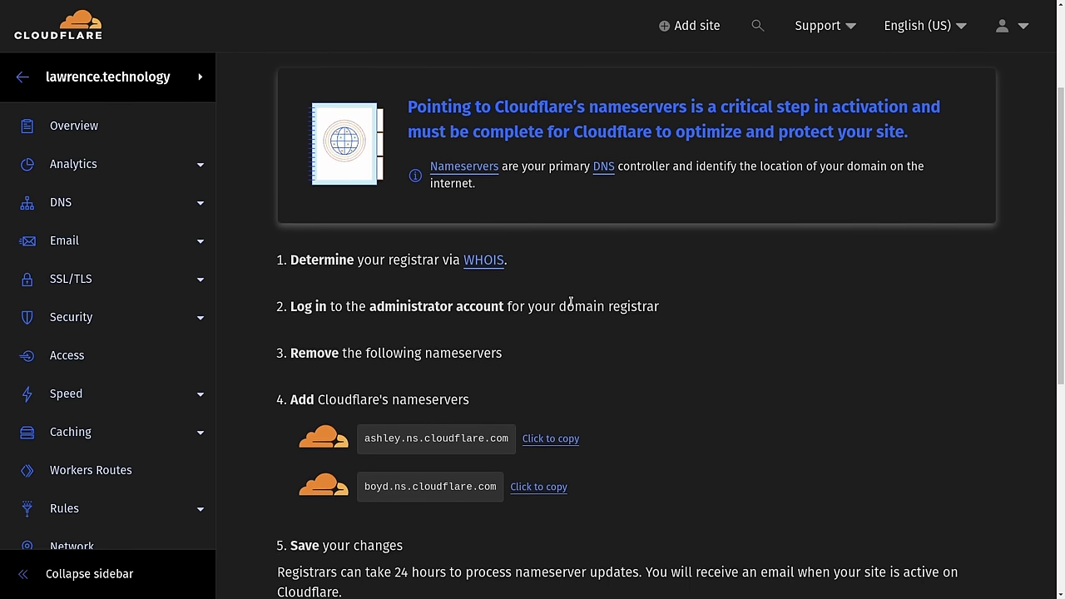
left_click_drag(364, 335, 511, 343)
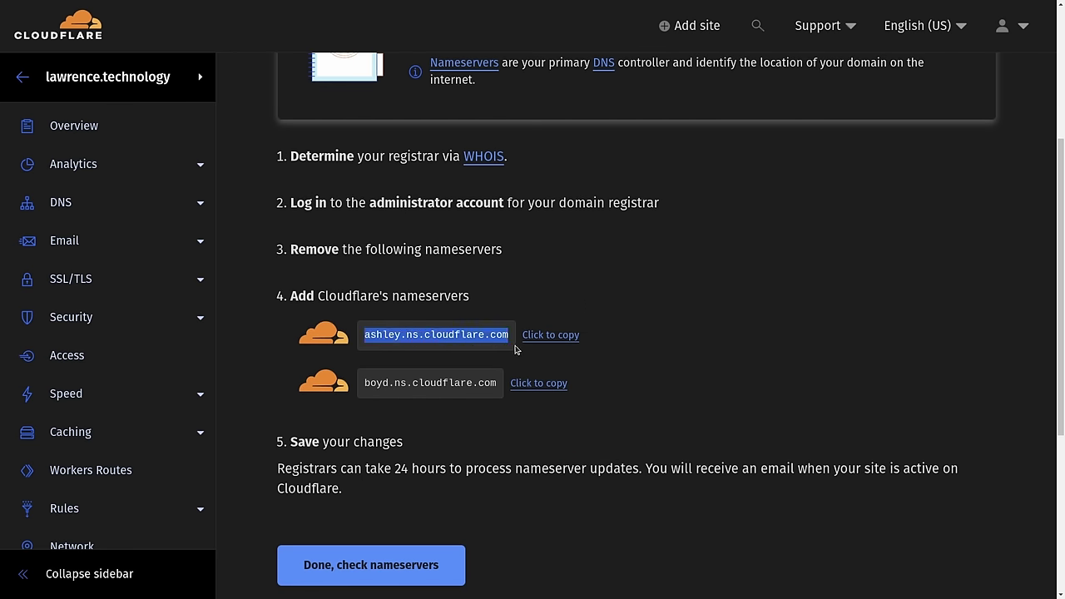
- Copy the second nameserver boyd.ns.cloudflare.com and open Hover's nameserver editor for lawrence.video
left_click_drag(363, 382, 505, 388)
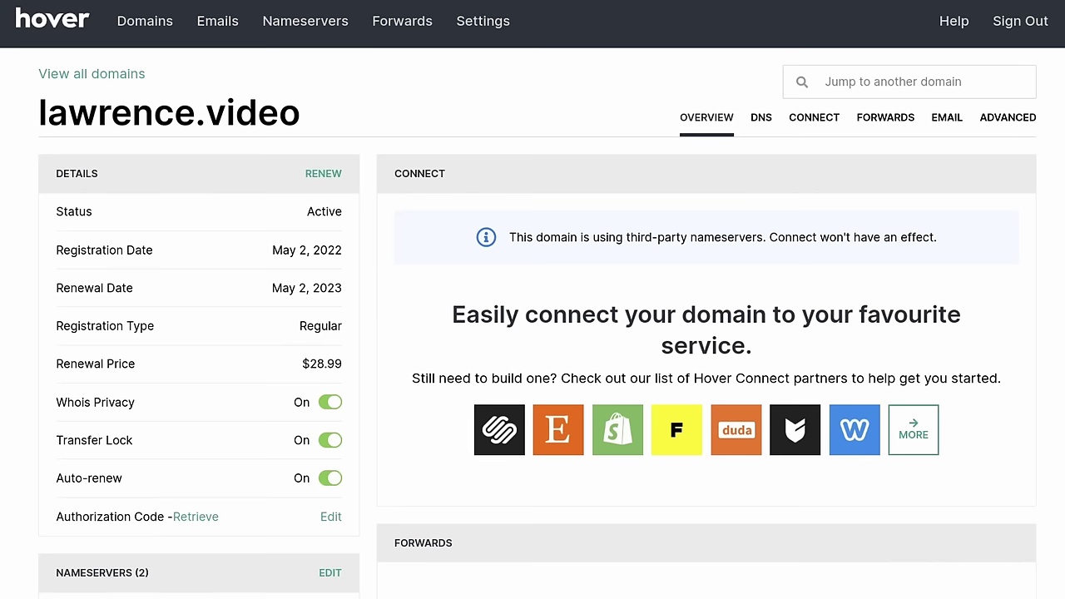
left_click_drag(37, 116, 346, 116)
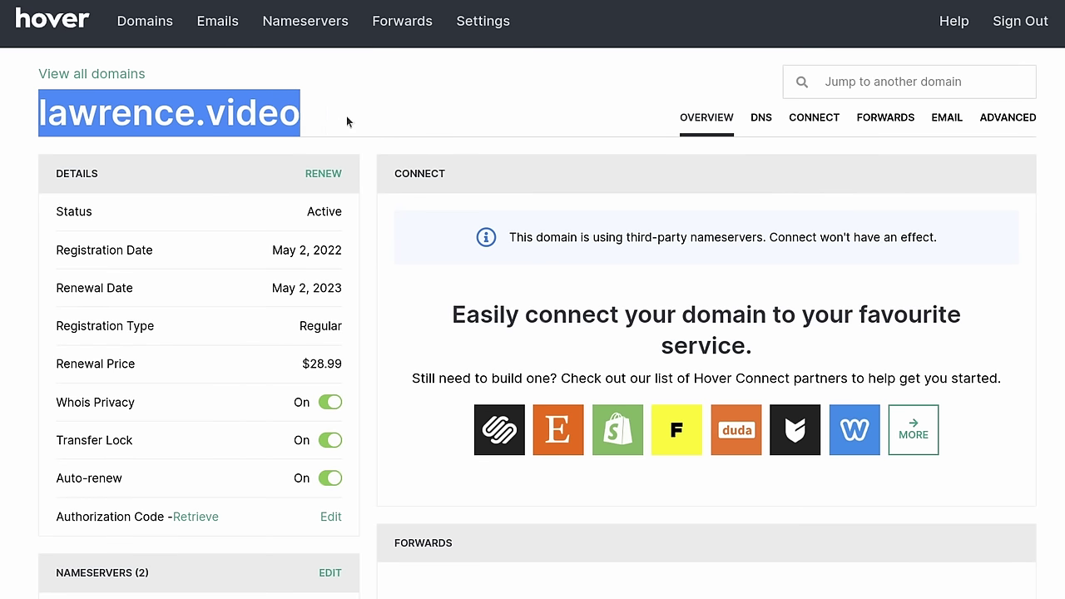
left_click(332, 574)
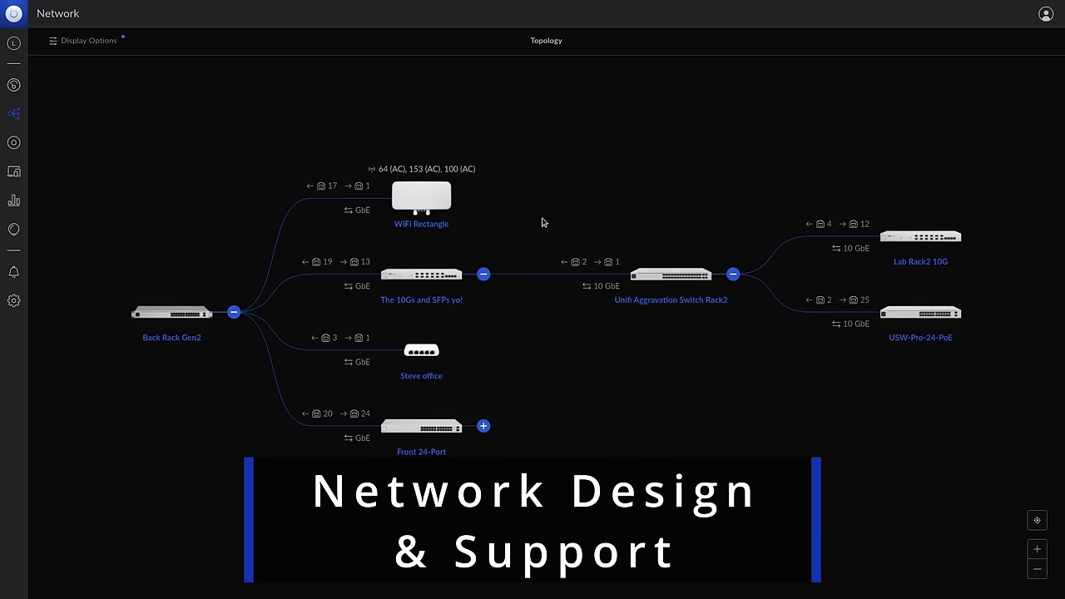
- Expand Front 24-Port in the topology and review the machine's memory, disk volume and network adapters
left_click(483, 427)
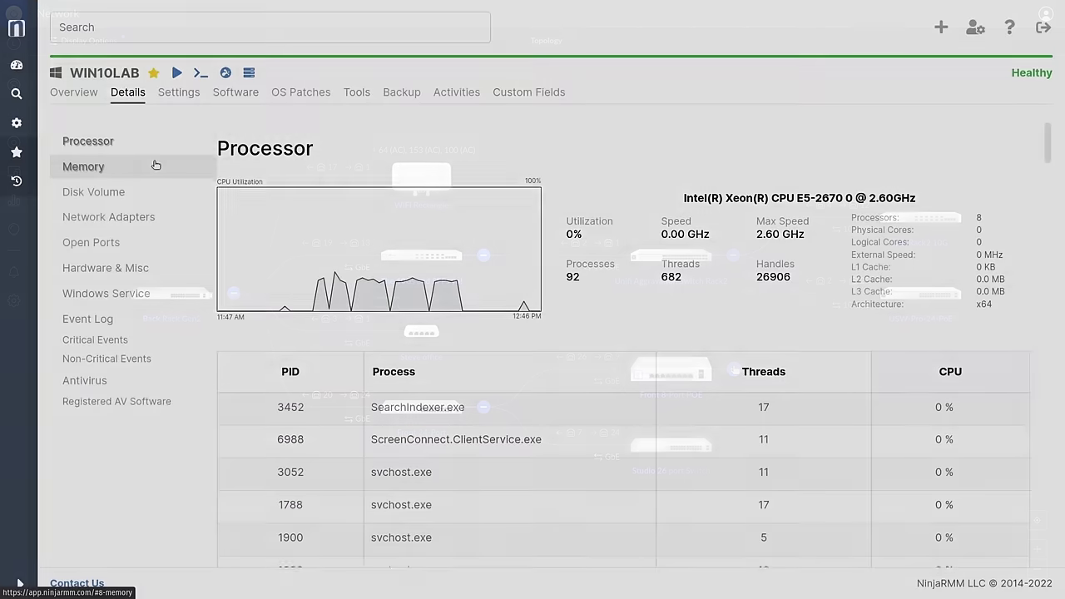
left_click(154, 166)
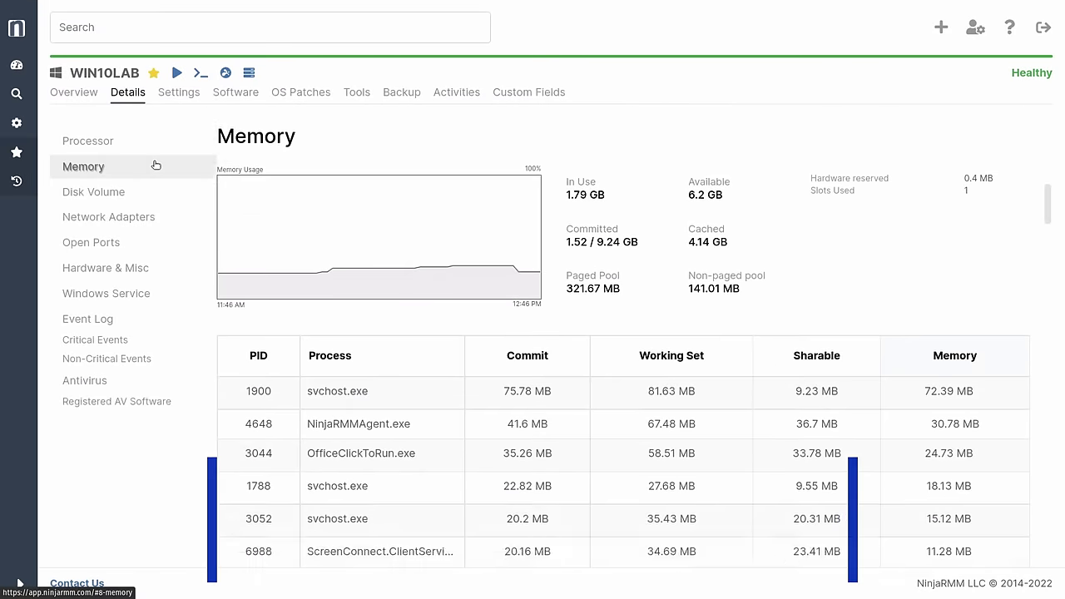
left_click(143, 193)
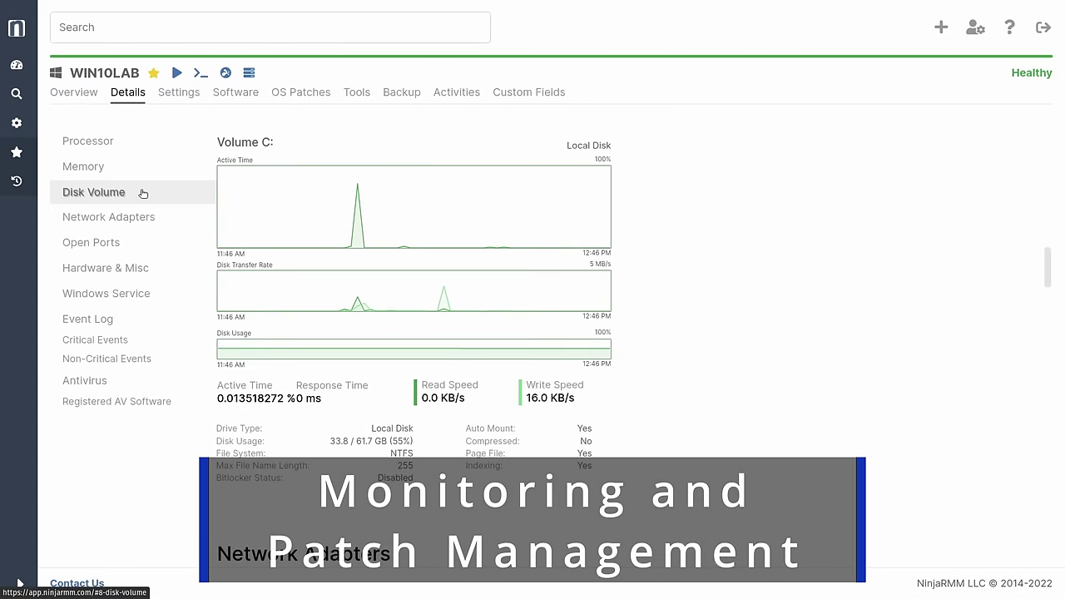
left_click(142, 215)
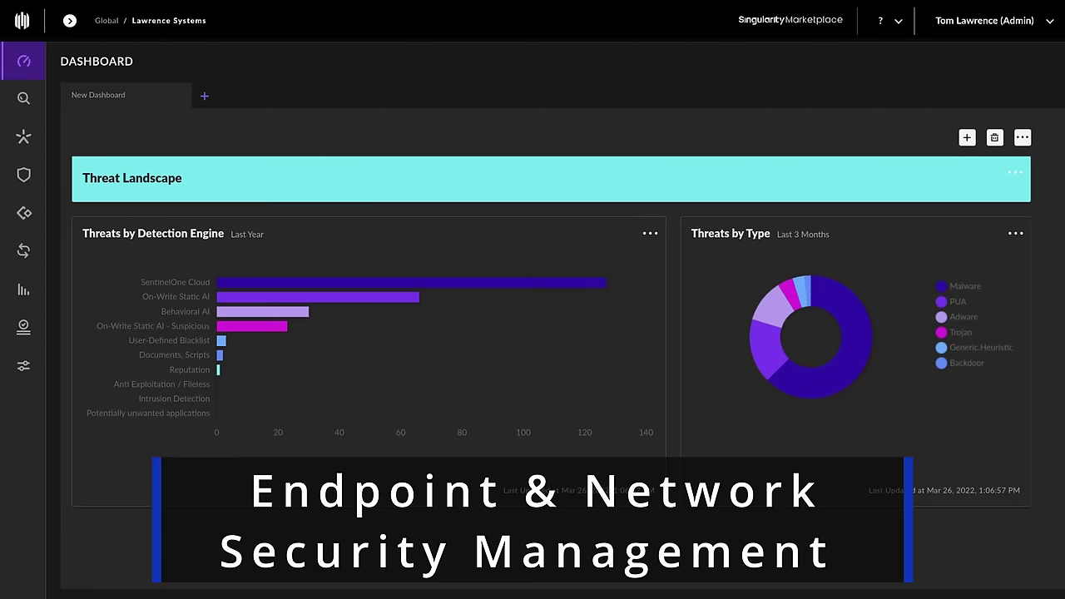
mouse_move(467, 282)
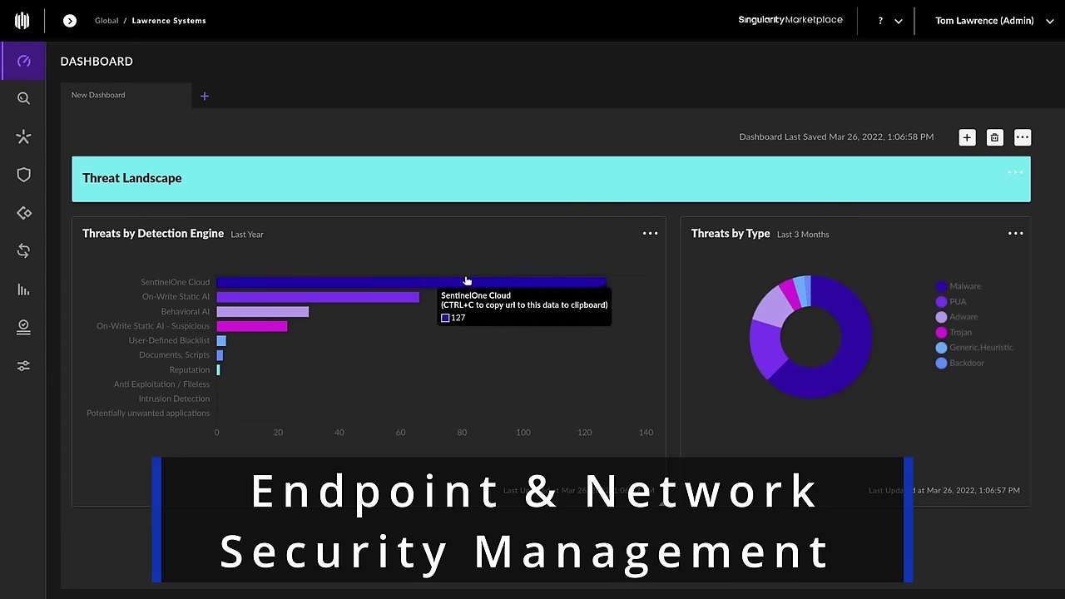
mouse_move(286, 317)
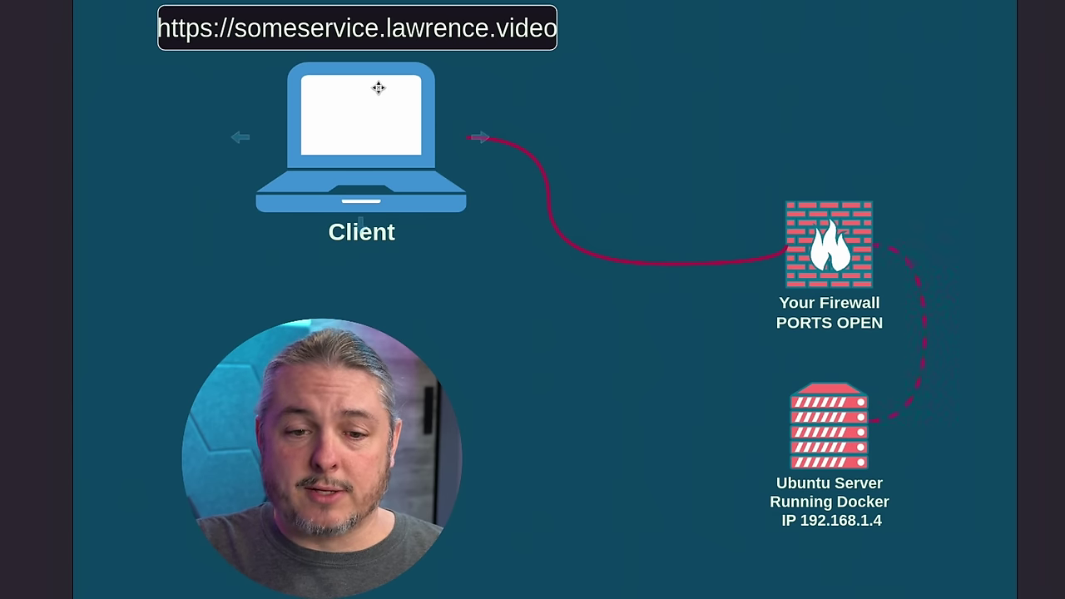
left_click(379, 40)
left_click(516, 87)
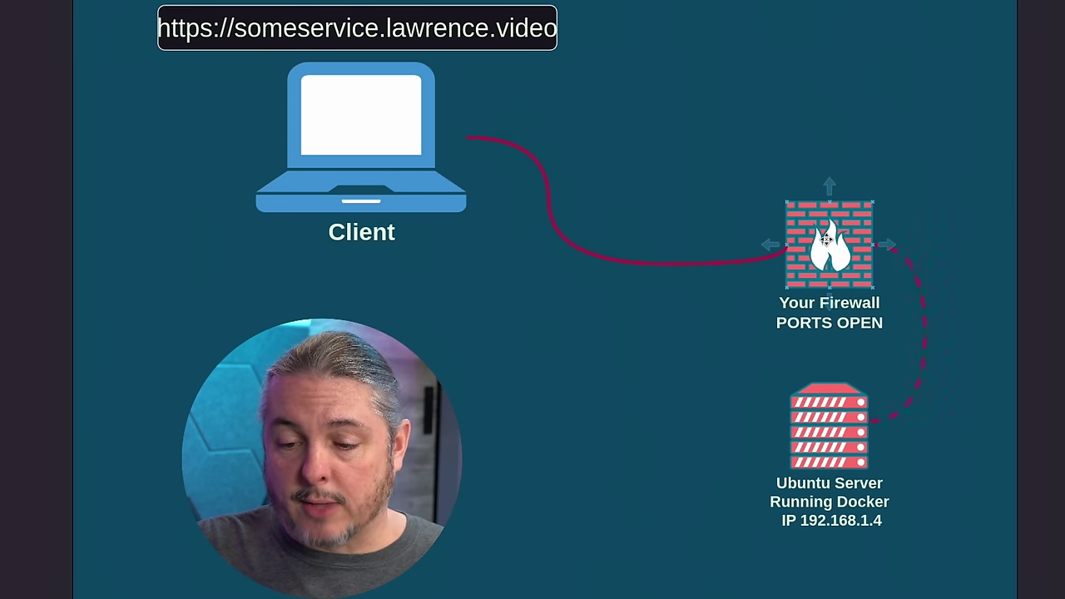
left_click(813, 193)
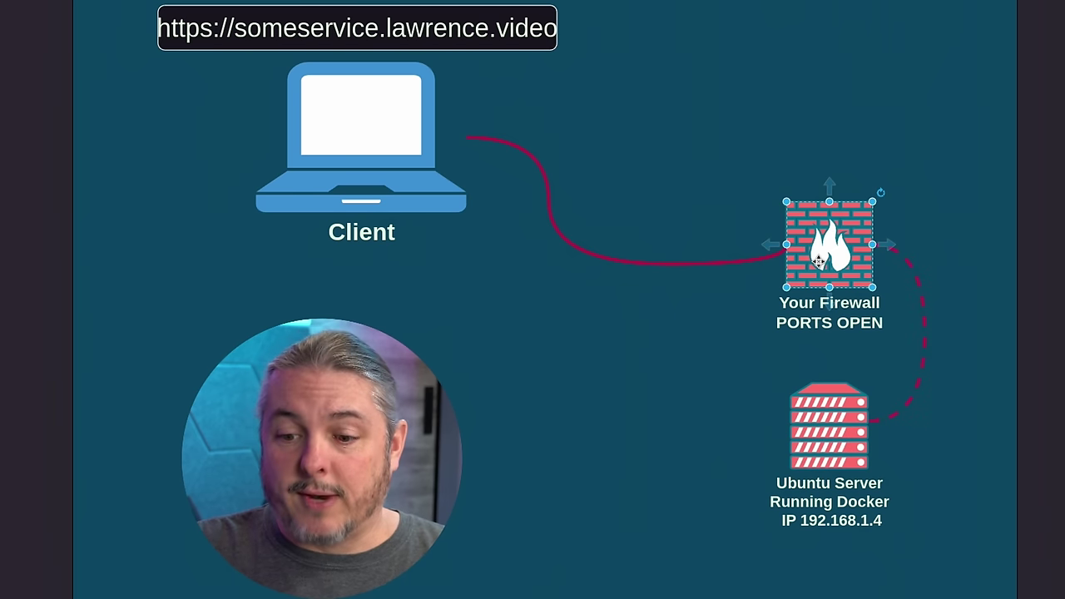
left_click(832, 430)
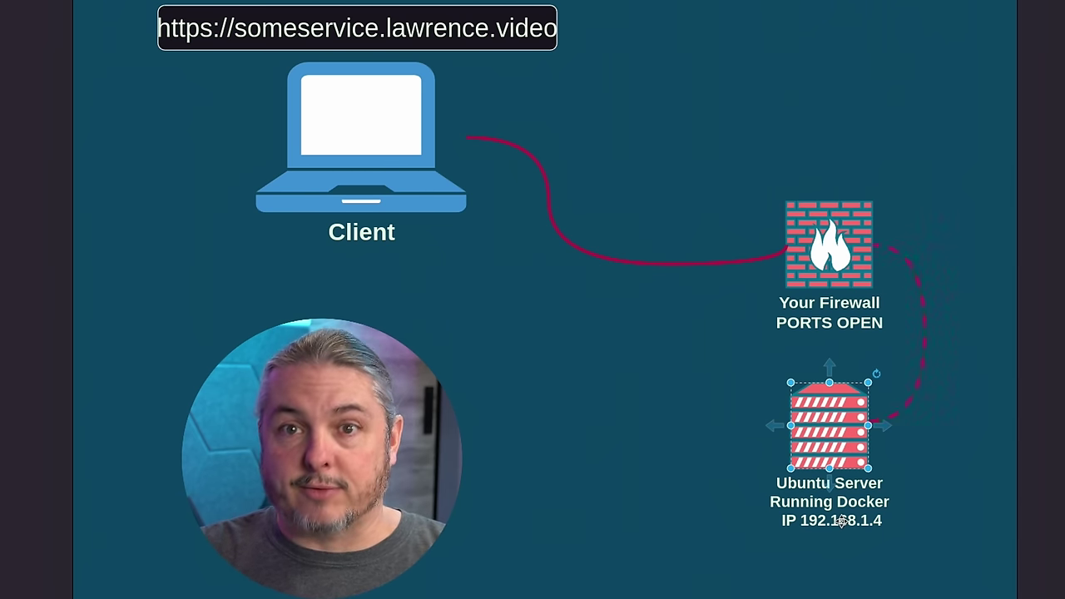
scroll(839, 399, "up", 1)
left_click(836, 295)
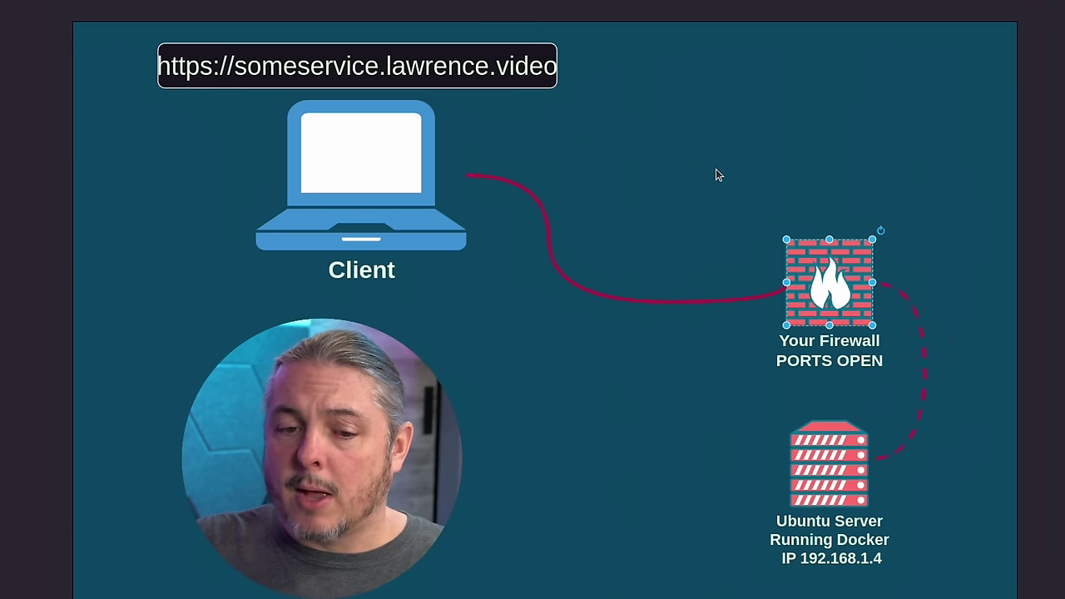
left_click(679, 166)
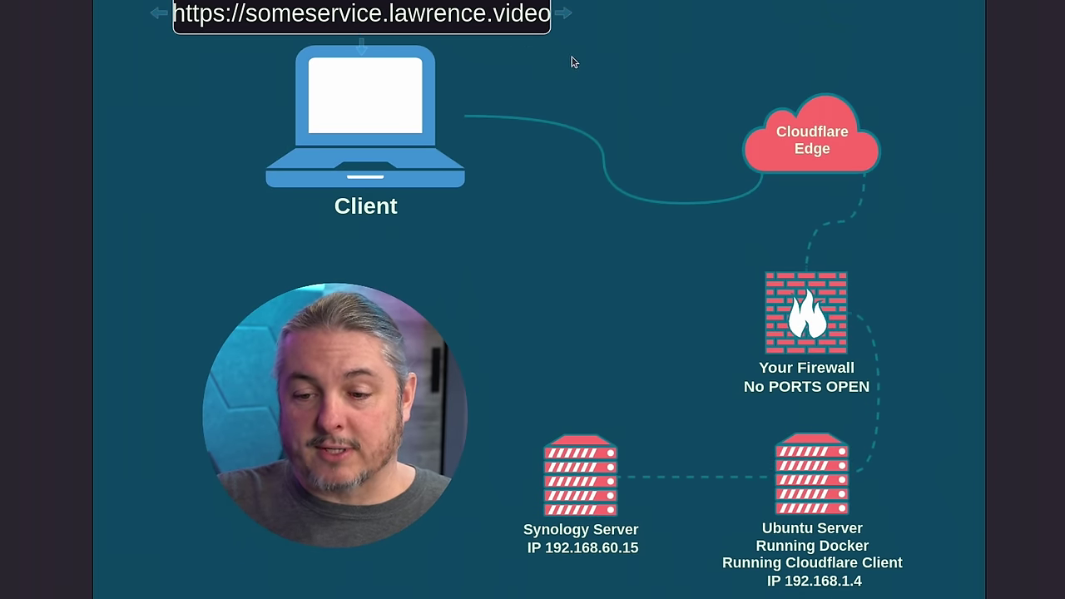
left_click(803, 138)
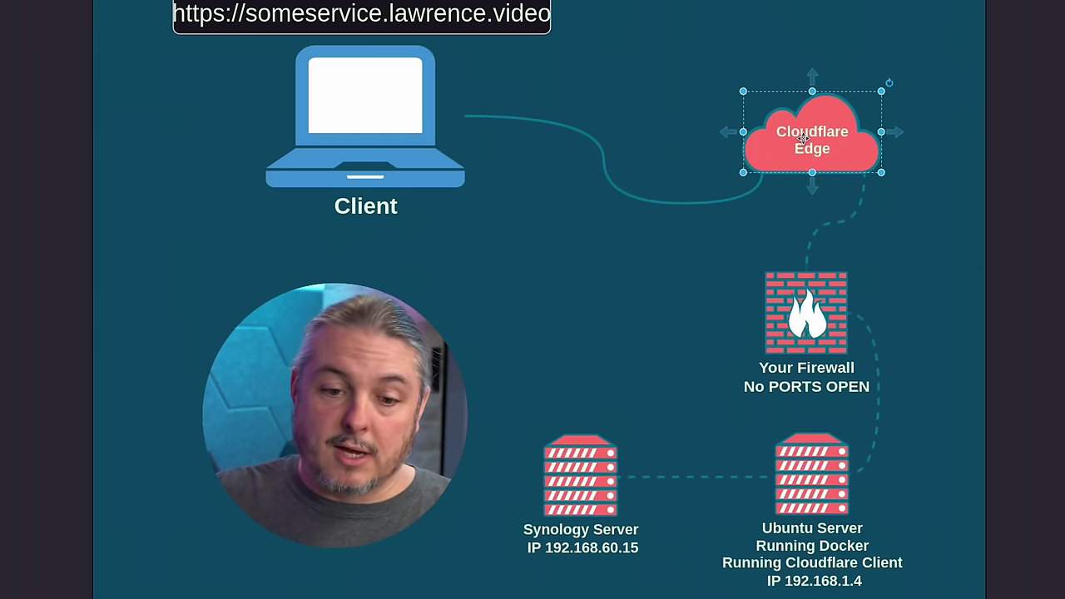
left_click(812, 500)
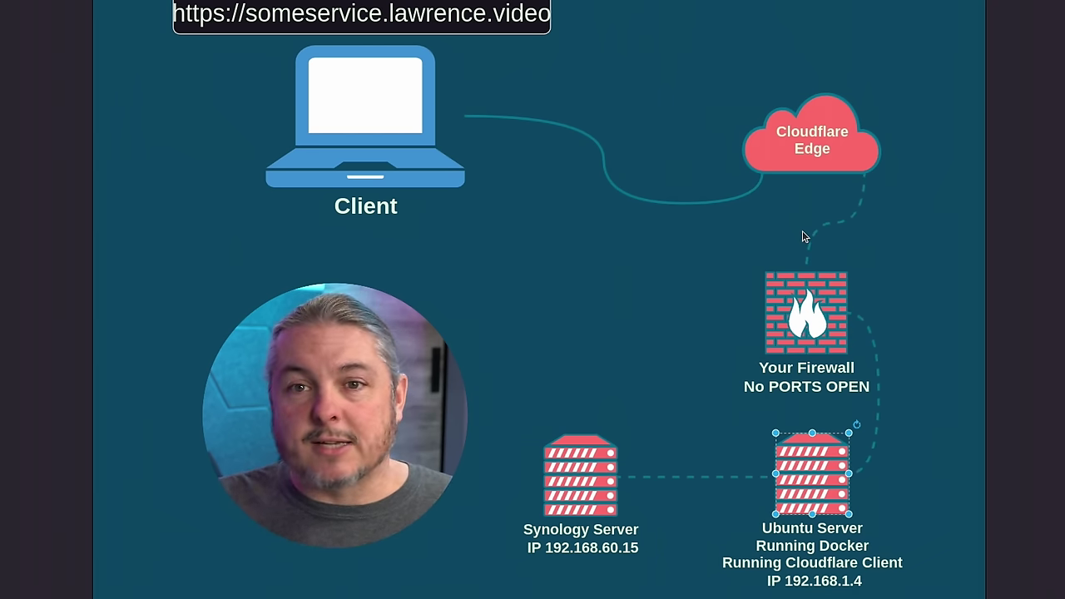
left_click(835, 135)
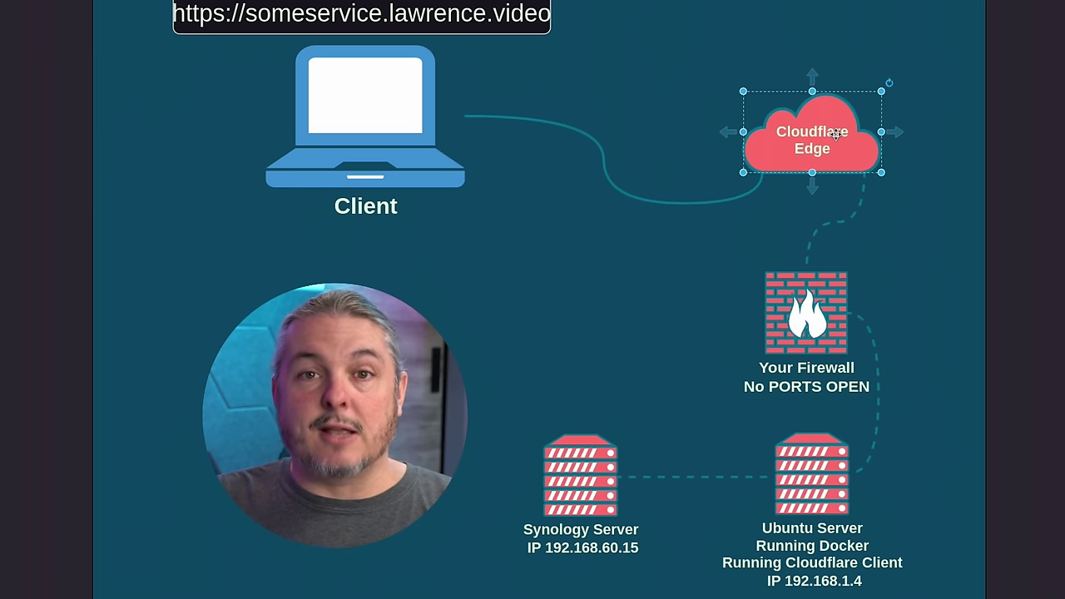
left_click(808, 482)
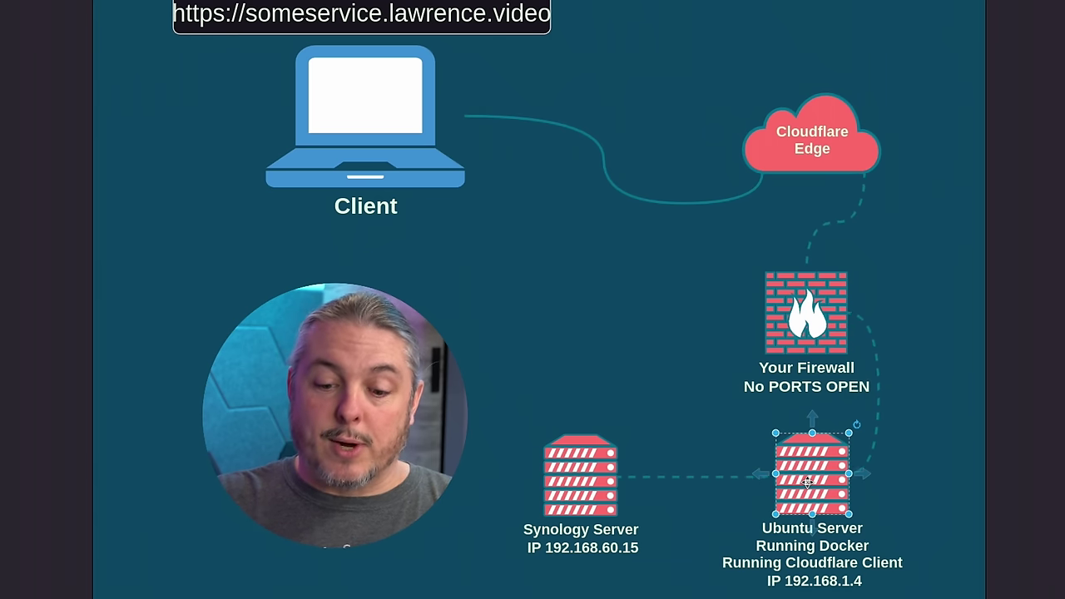
left_click(589, 473)
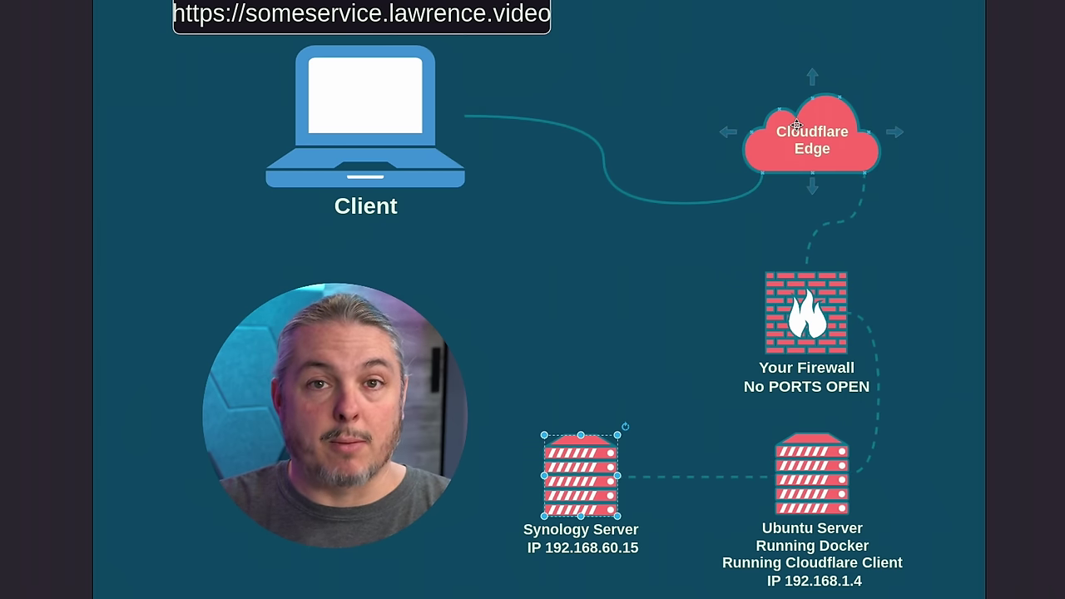
left_click(797, 316)
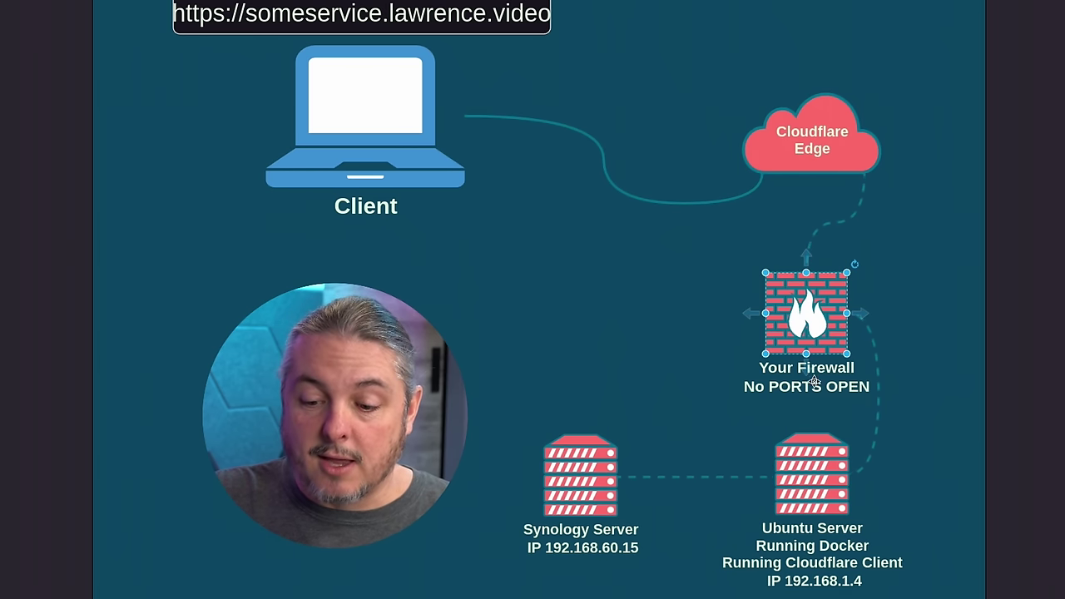
left_click(813, 476)
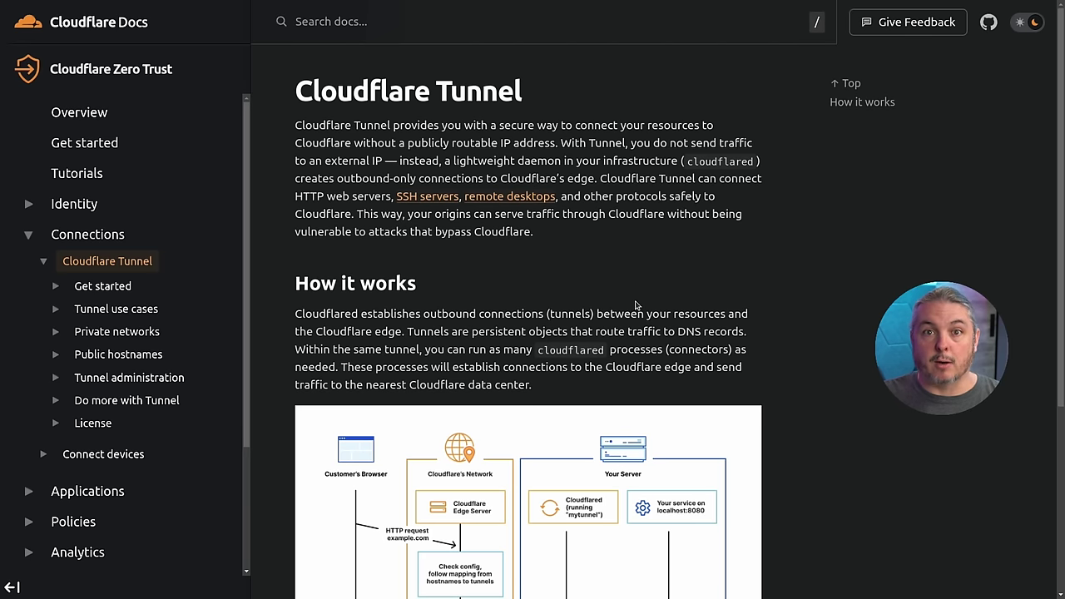
scroll(639, 303, "down", 3)
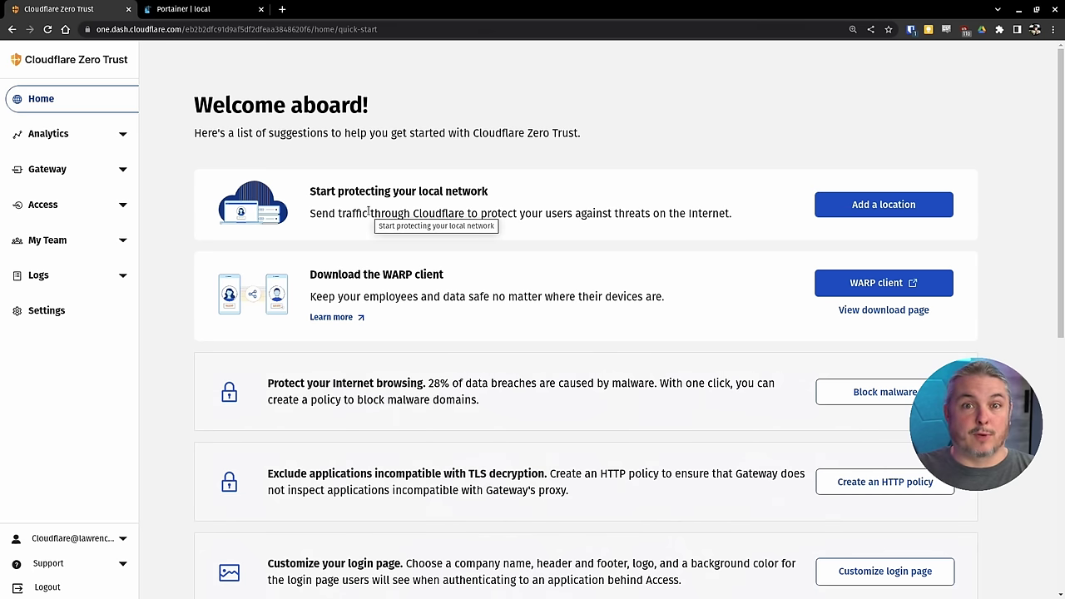
- Go to Access > Tunnels and start creating a new tunnel
left_click(49, 207)
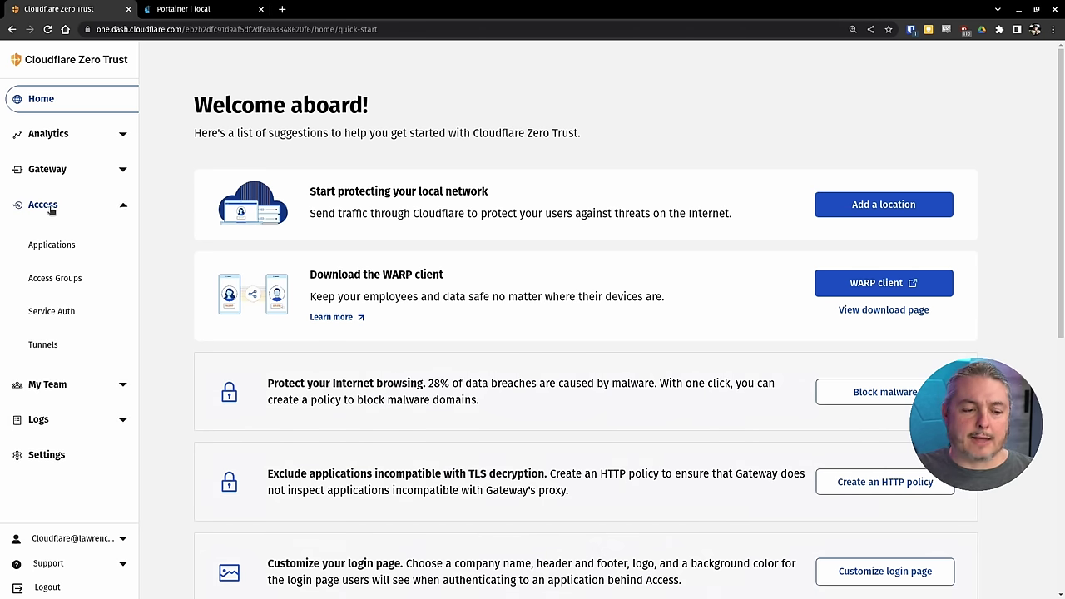
left_click(50, 346)
left_click(320, 342)
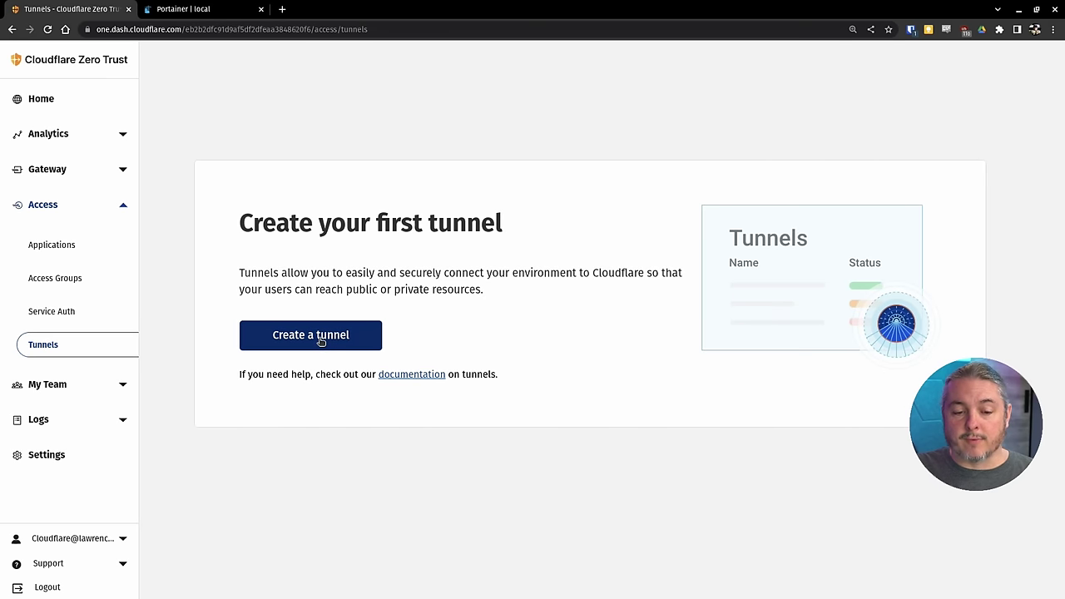
- Name the new tunnel 'tomz tunnel for YouTube'
left_click(288, 455)
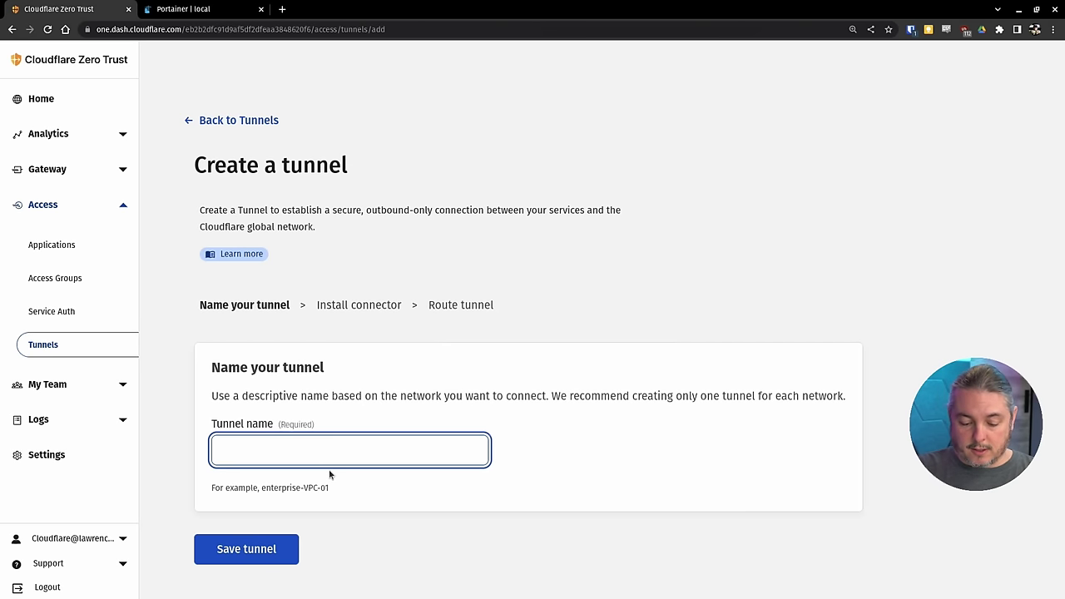
type("tomz tunn")
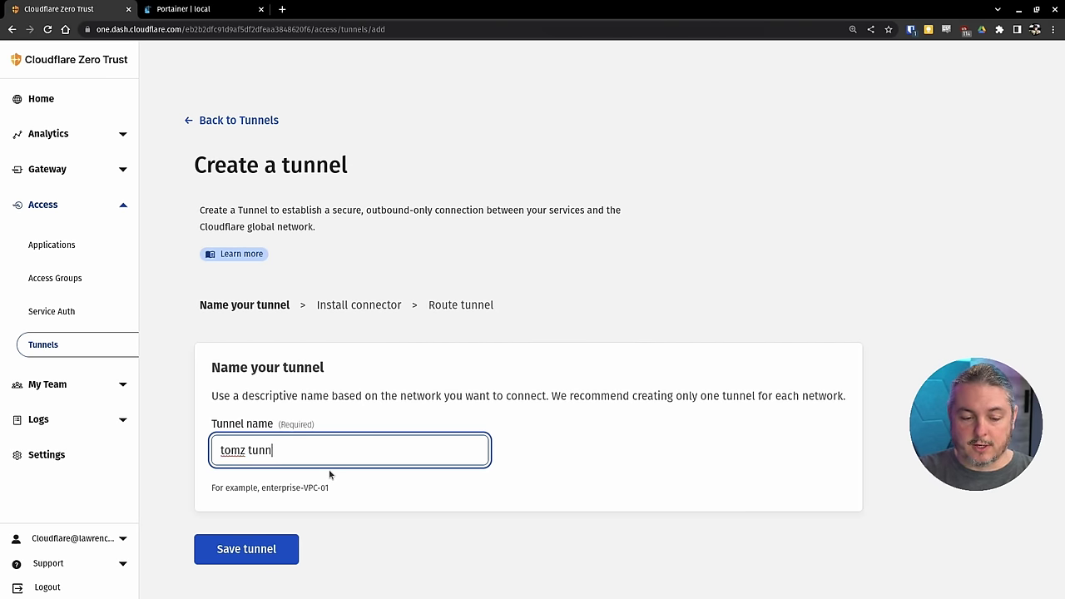
type("el for YouTube")
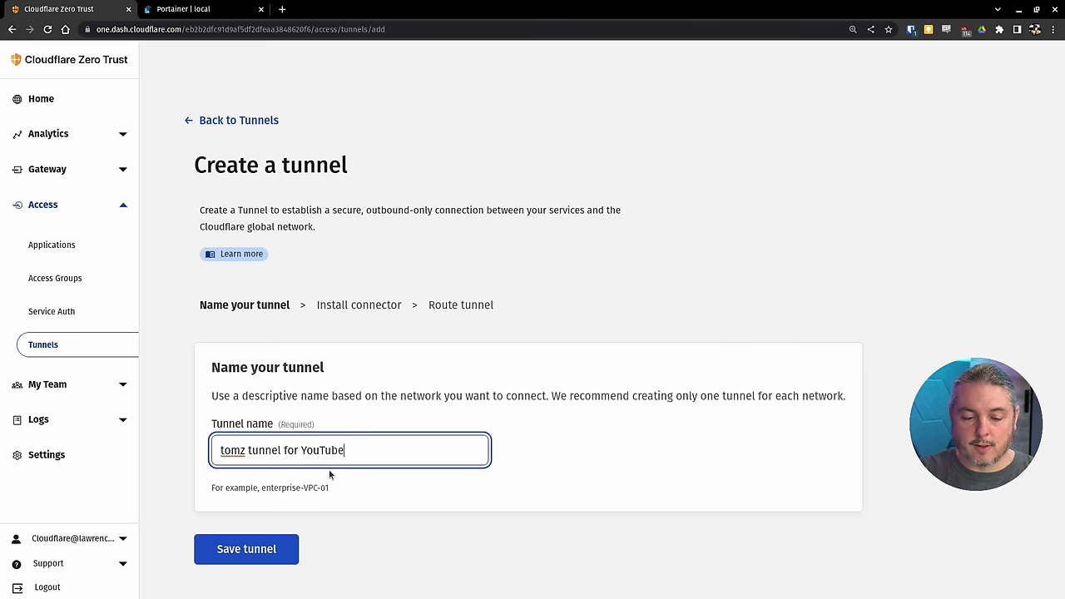
- Save the tunnel and review the Debian 64-bit install commands and token-storage warning
left_click(278, 545)
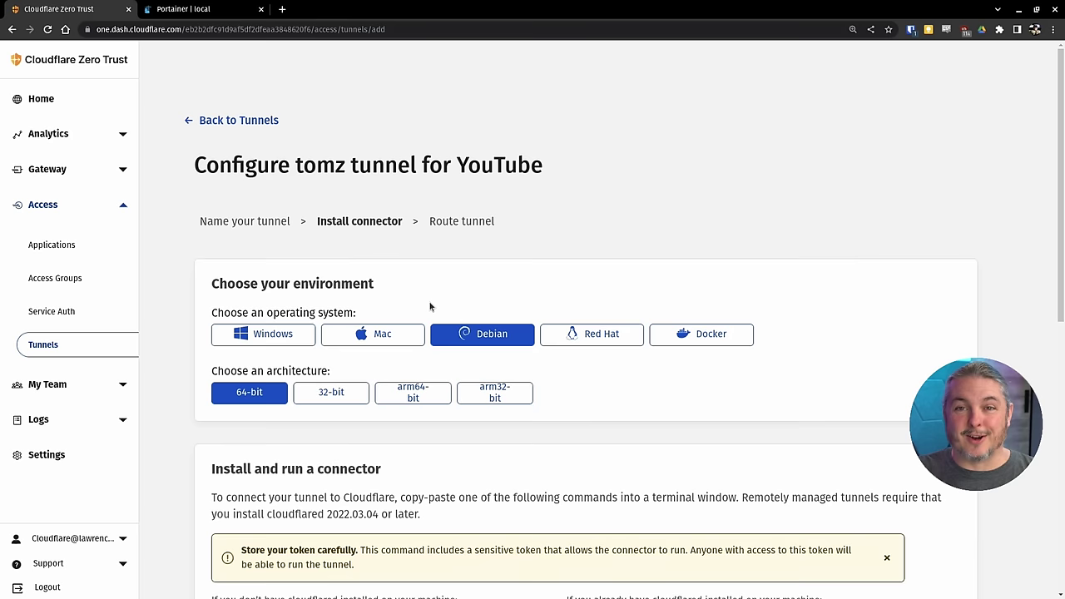
scroll(541, 250, "down", 2)
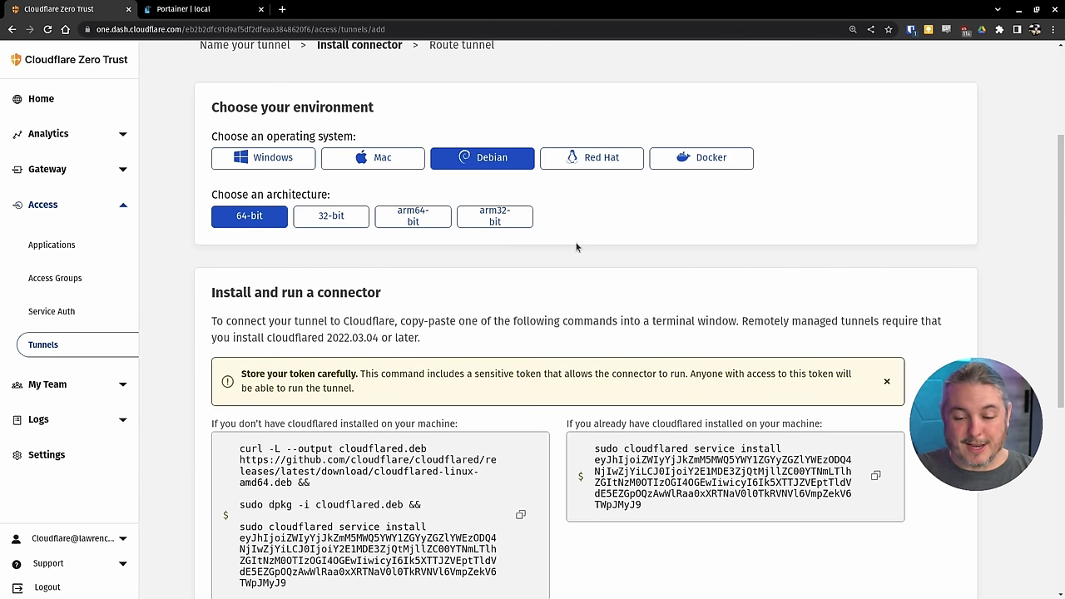
scroll(577, 280, "down", 1)
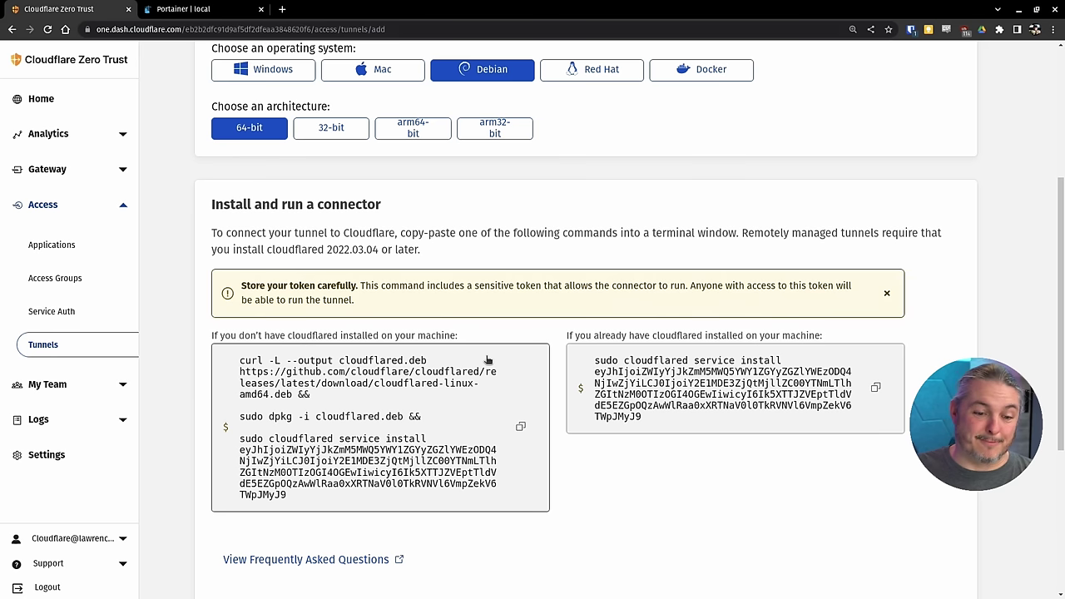
left_click_drag(241, 284, 360, 301)
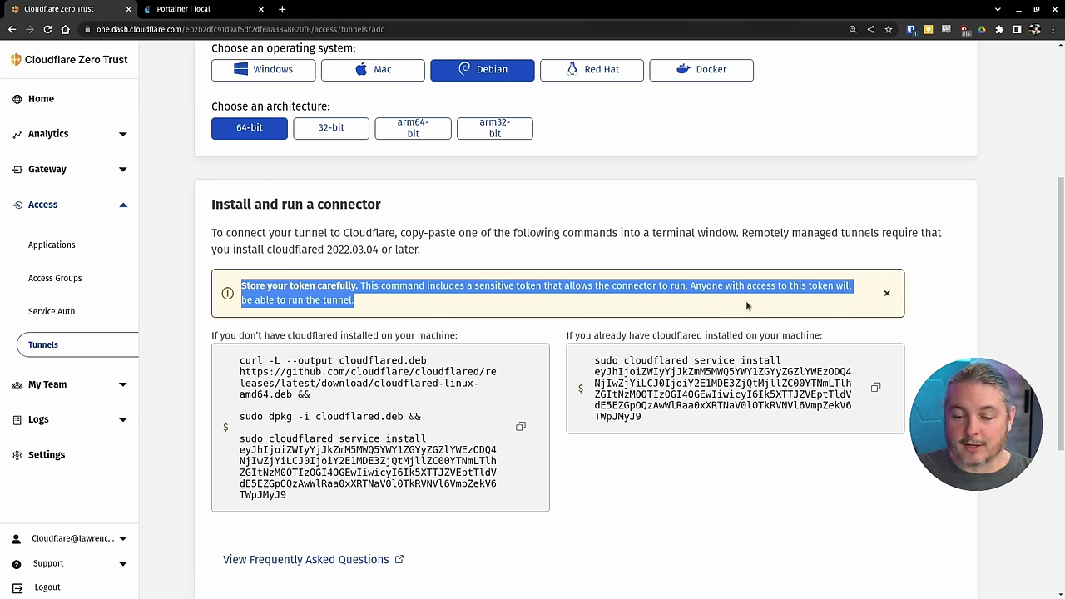
left_click(382, 311)
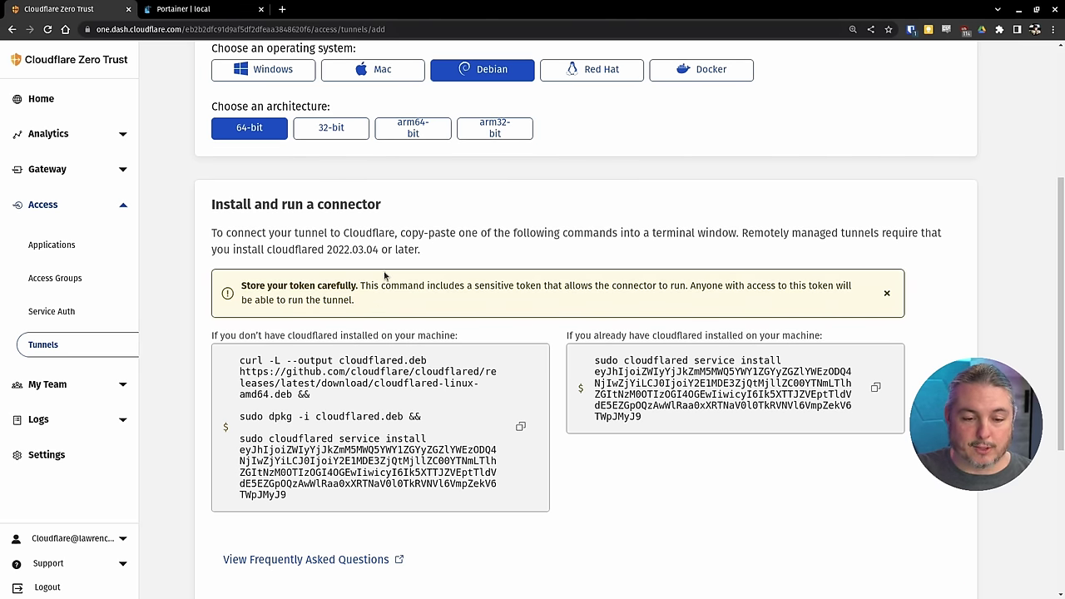
scroll(382, 309, "up", 2)
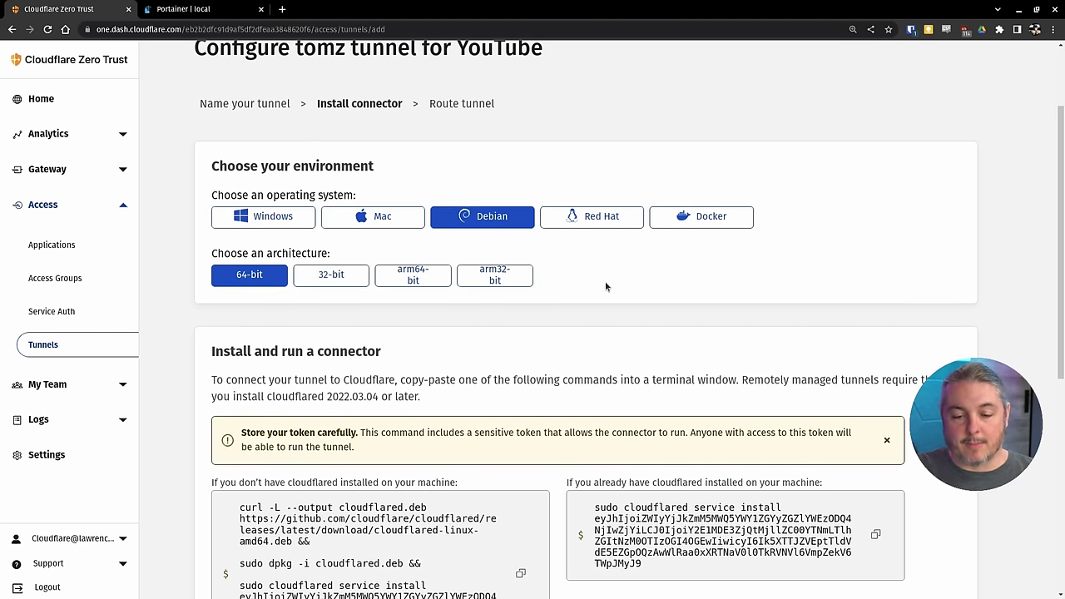
scroll(605, 281, "down", 2)
scroll(605, 281, "up", 2)
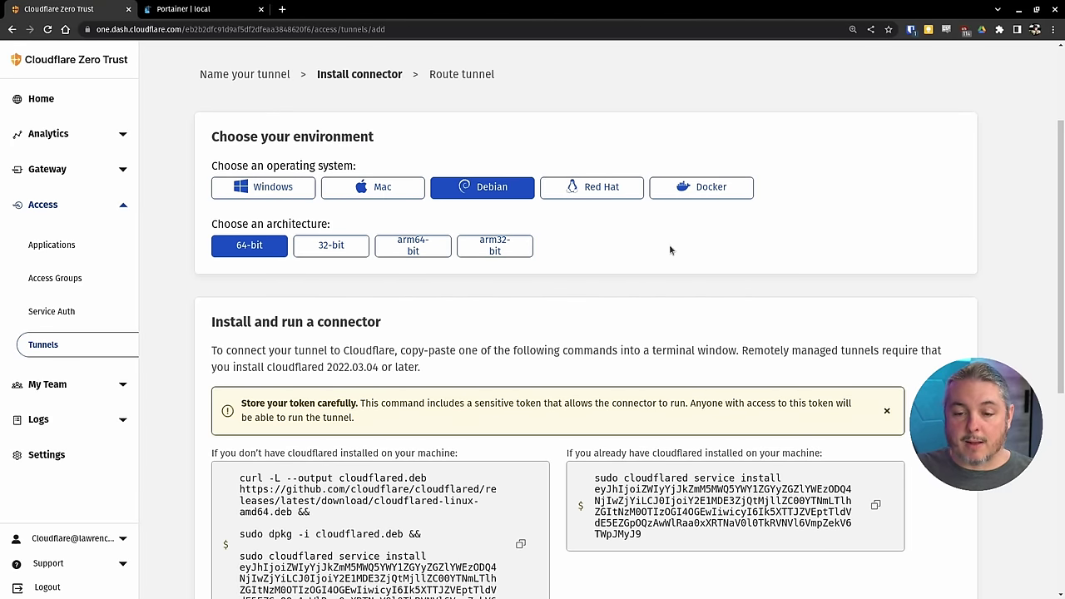
- Choose Docker as the connector environment and copy its docker run command
left_click(717, 190)
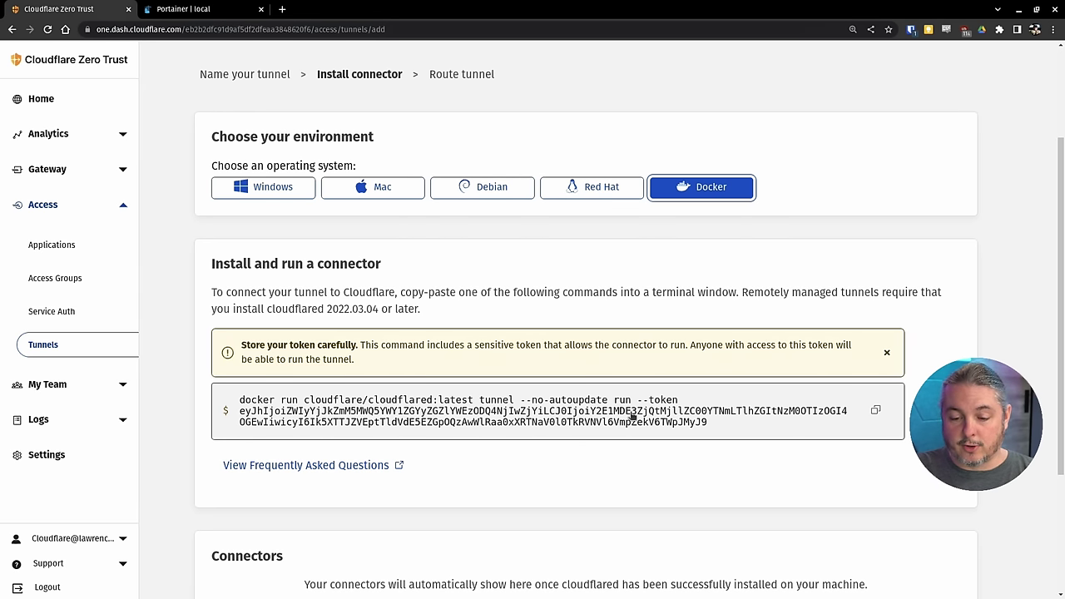
left_click(875, 410)
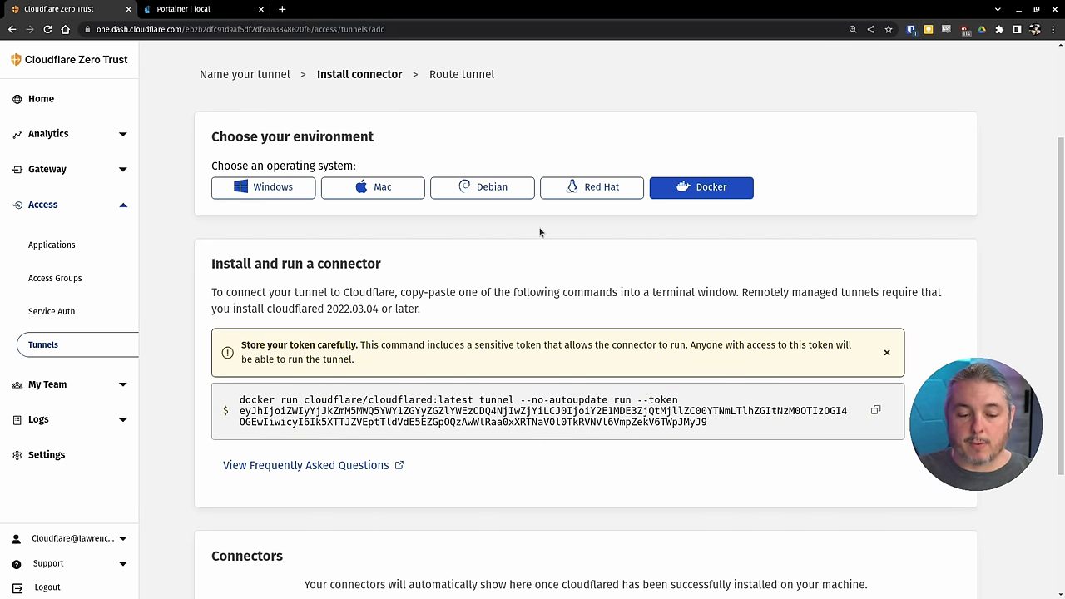
key("super")
- Run the pasted docker command with -d --name cloudflaretunnel --restart unless-stopped added
left_click(544, 361)
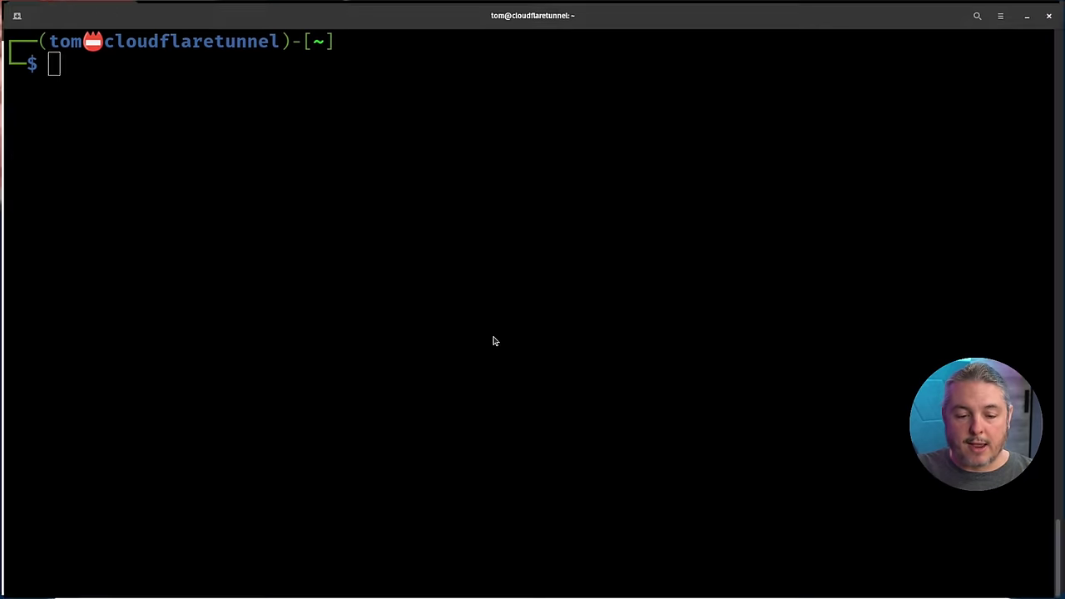
key("ctrl+shift+v")
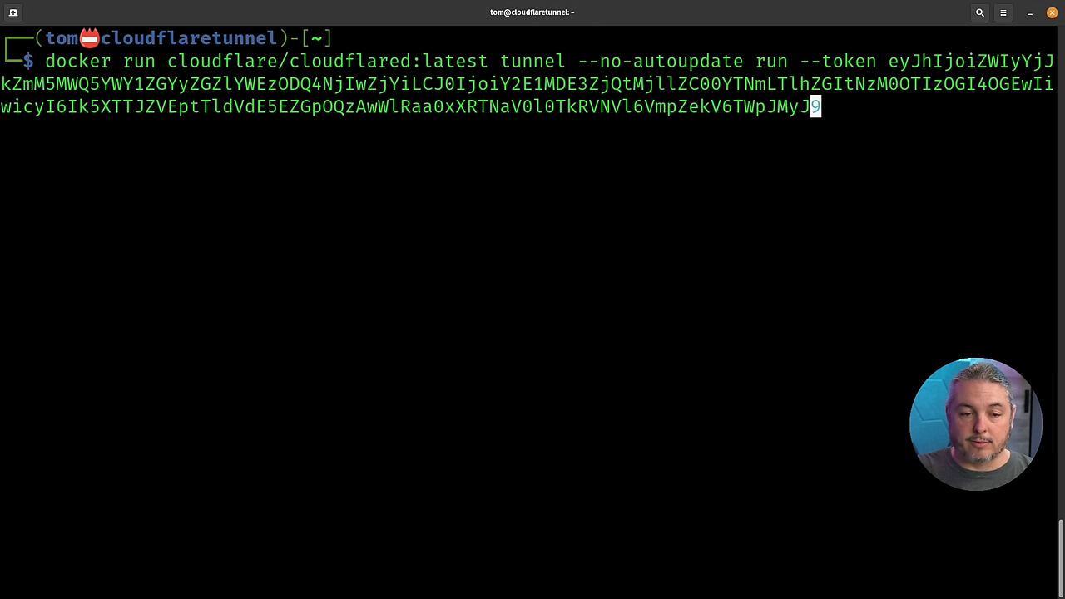
key("Home")
key("Right")
key("Right")
key("Right")
key("Right")
key("Right")
key("Right")
key("Right")
key("Right")
key("Right")
key("Right")
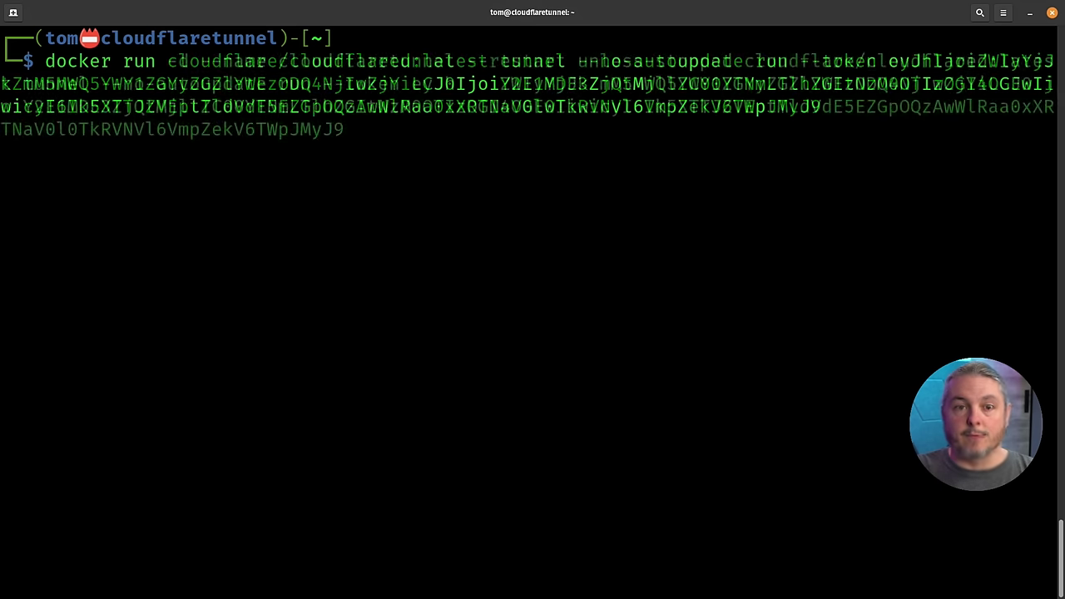
key("Right")
key("Right")
key("Right")
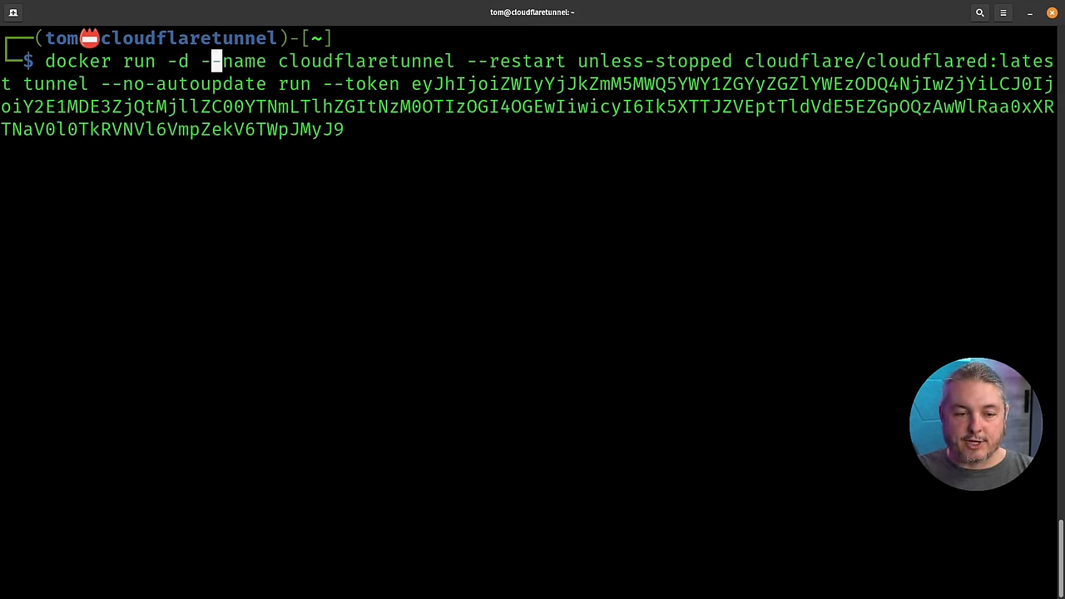
key("Right")
key("Right")
key("Right")
key("Right")
key("Right")
key("Right")
key("Right")
key("Right")
key("Right")
key("Right")
key("Right")
key("Right")
key("Right")
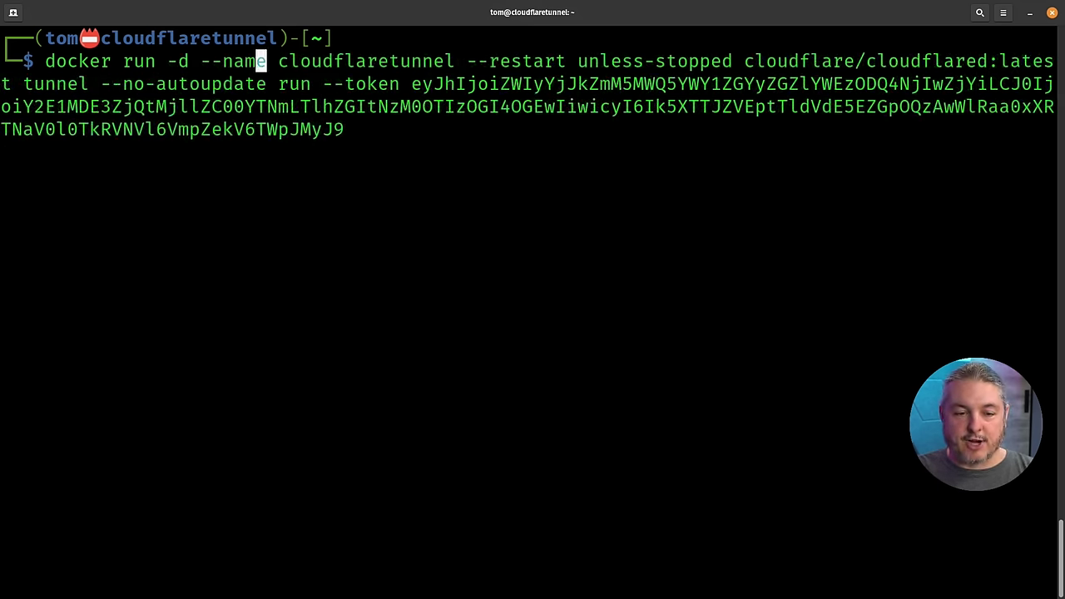
key("Right")
key("Right")
key("Right")
key("Right")
key("Right")
key("Right")
key("Right")
key("Right")
key("Right")
key("Right")
key("Right")
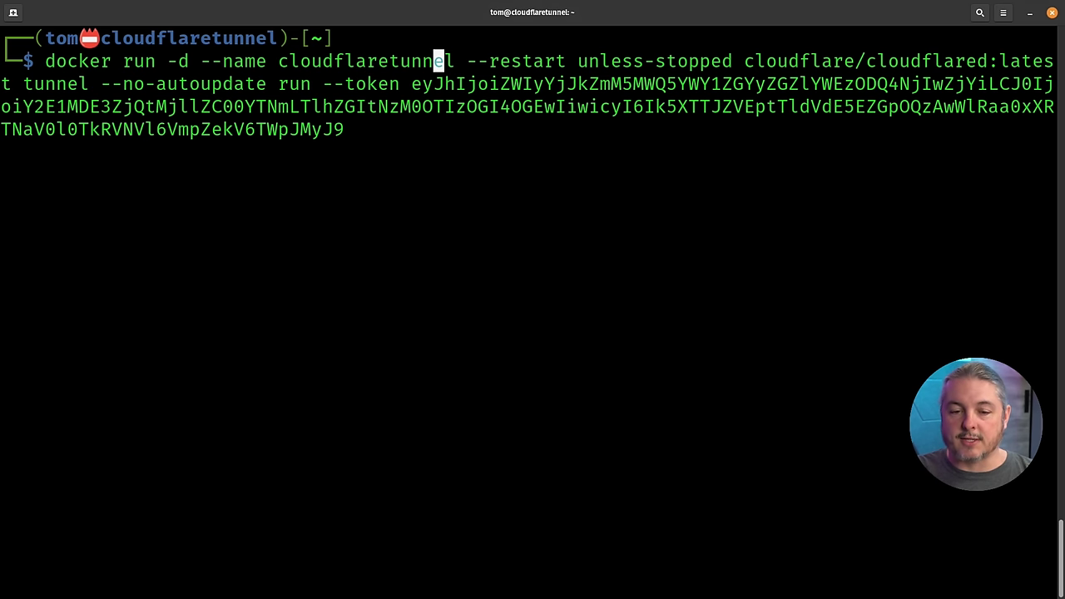
key("Right")
key("Right")
key("Right")
key("Right")
key("Right")
key("Right")
key("Right")
key("Right")
key("Right")
key("Right")
key("Right")
key("Right")
key("Right")
key("Right")
key("Right")
key("Right")
key("Right")
key("Right")
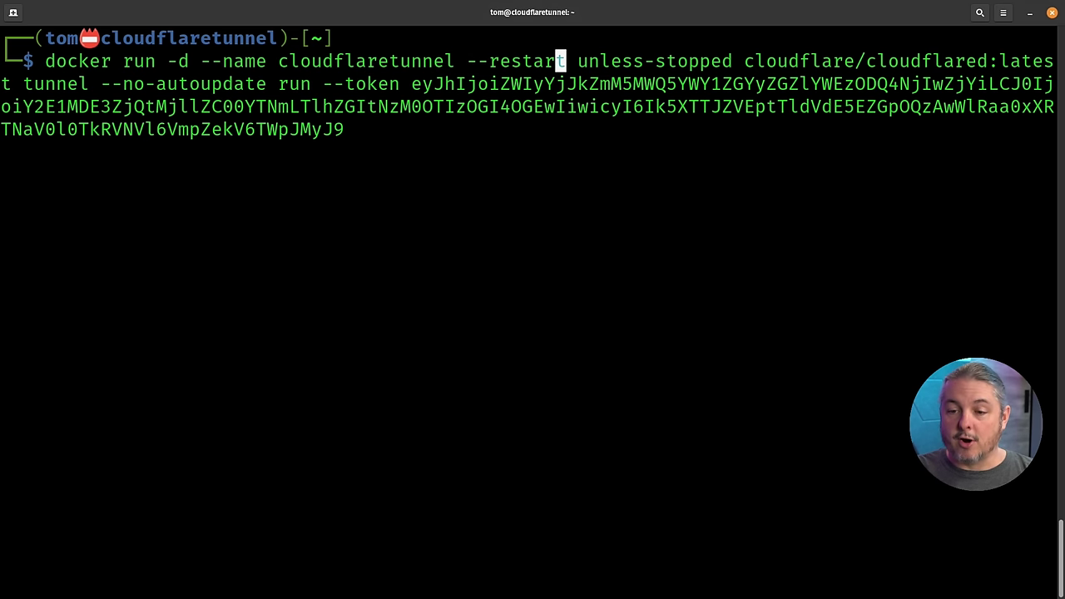
key("Right")
key("Right")
key("Right")
key("Right")
key("Right")
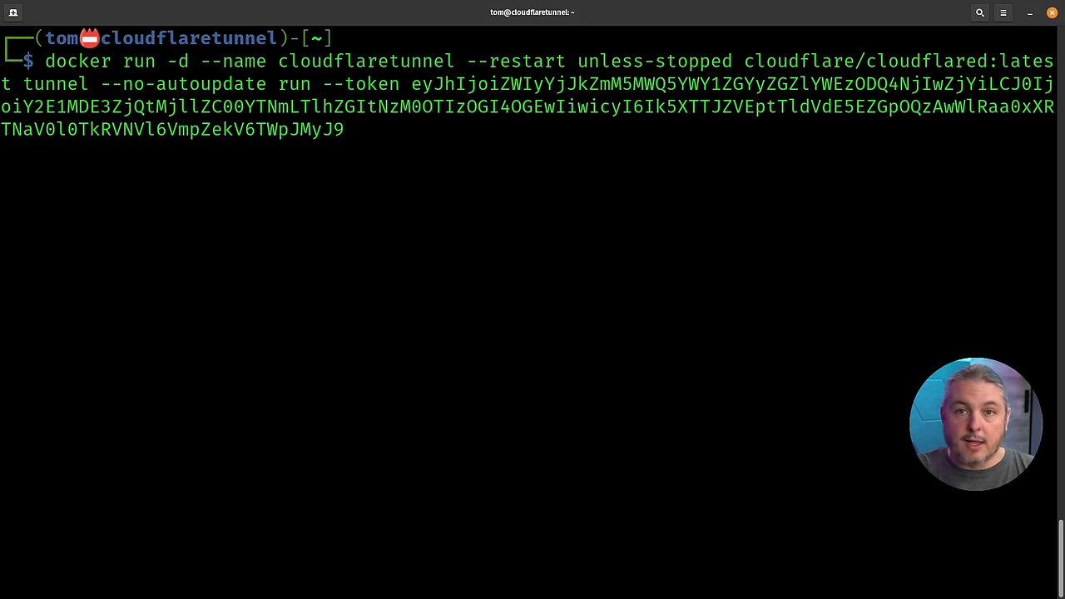
key("Return")
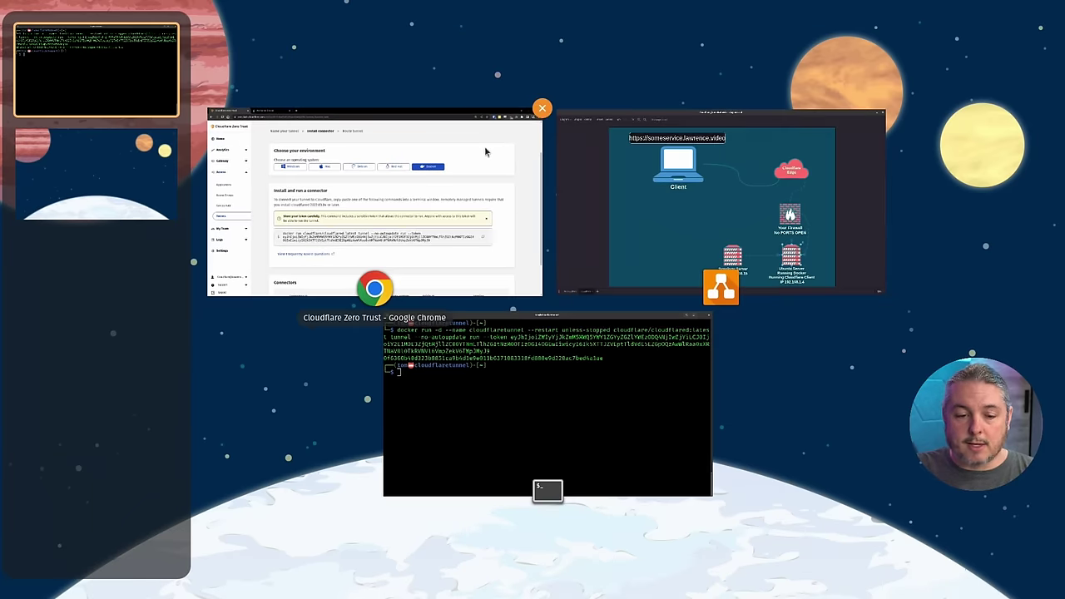
- Check the cloudflaretunnel container logs in Portainer for its registered tunnel connections
left_click(433, 161)
left_click(214, 12)
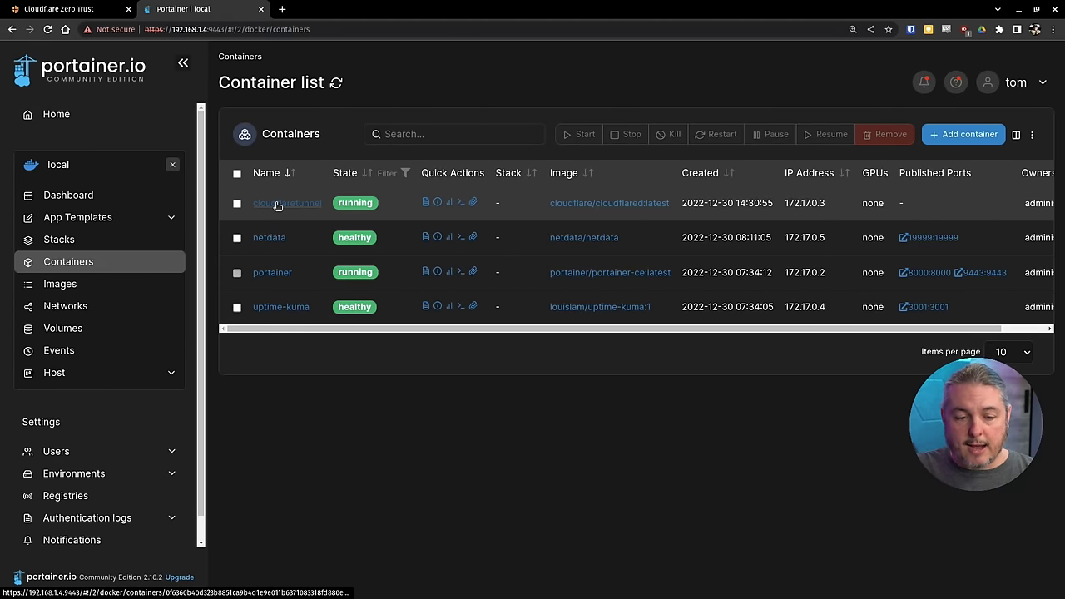
left_click(426, 202)
scroll(629, 358, "down", 2)
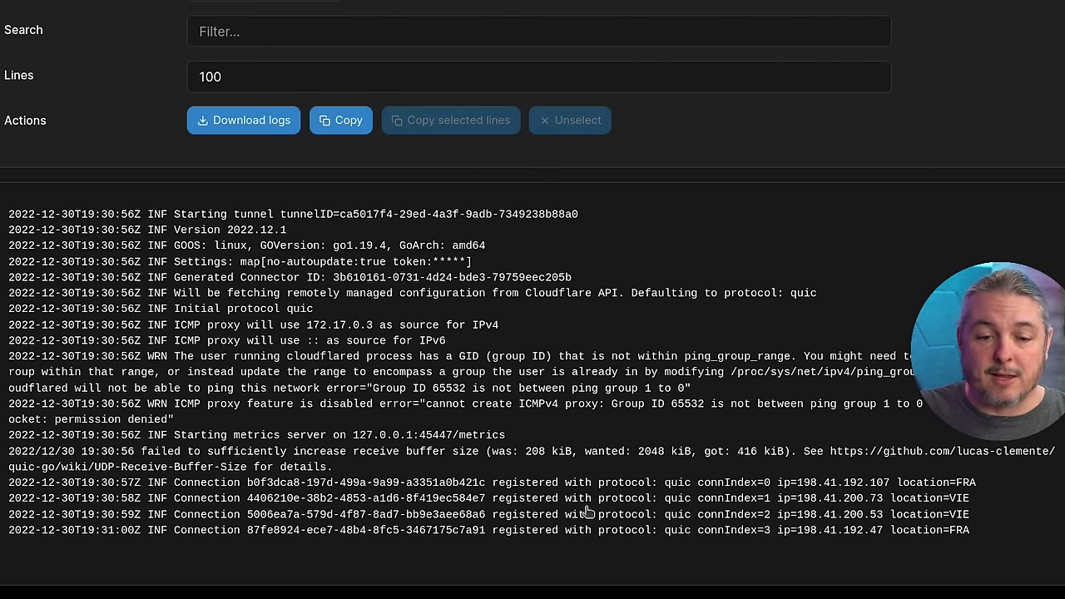
scroll(588, 511, "up", 3)
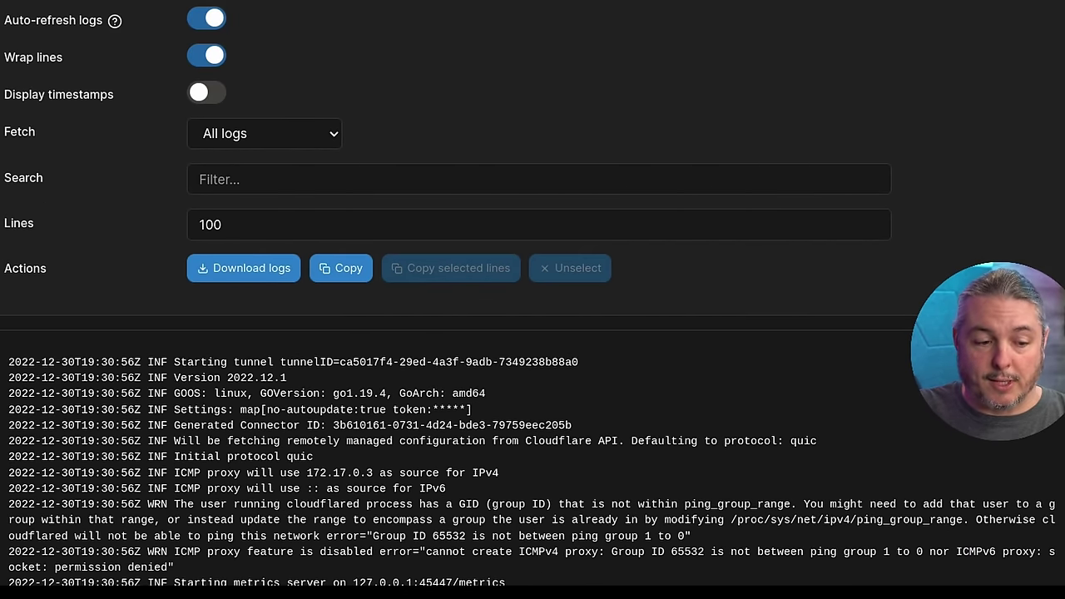
left_click(73, 8)
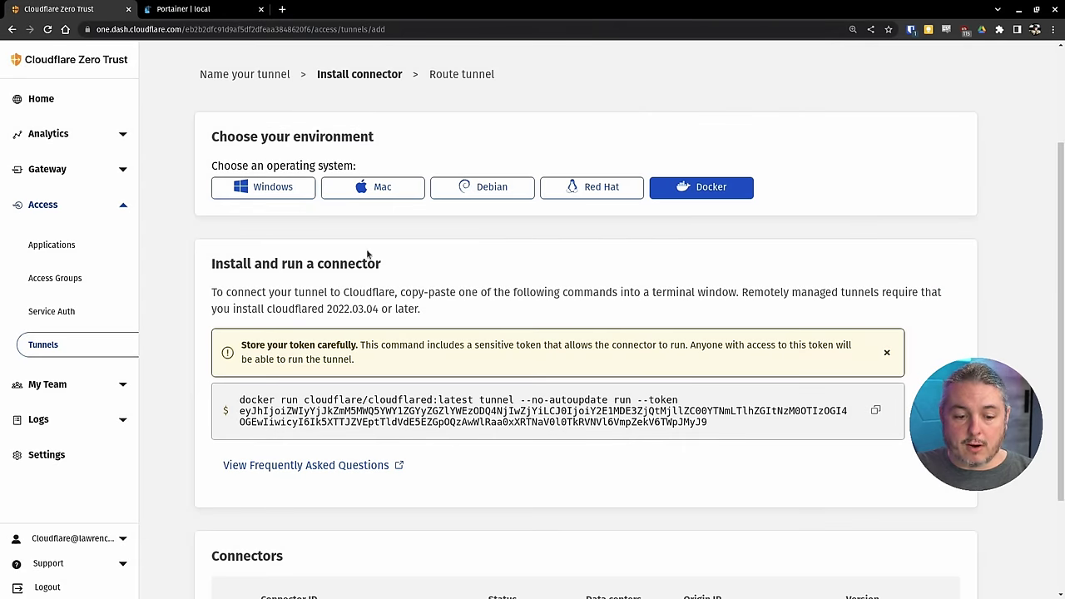
- Confirm the connector shows Connected and proceed to the public hostname routing form
scroll(628, 244, "down", 2)
left_click(258, 556)
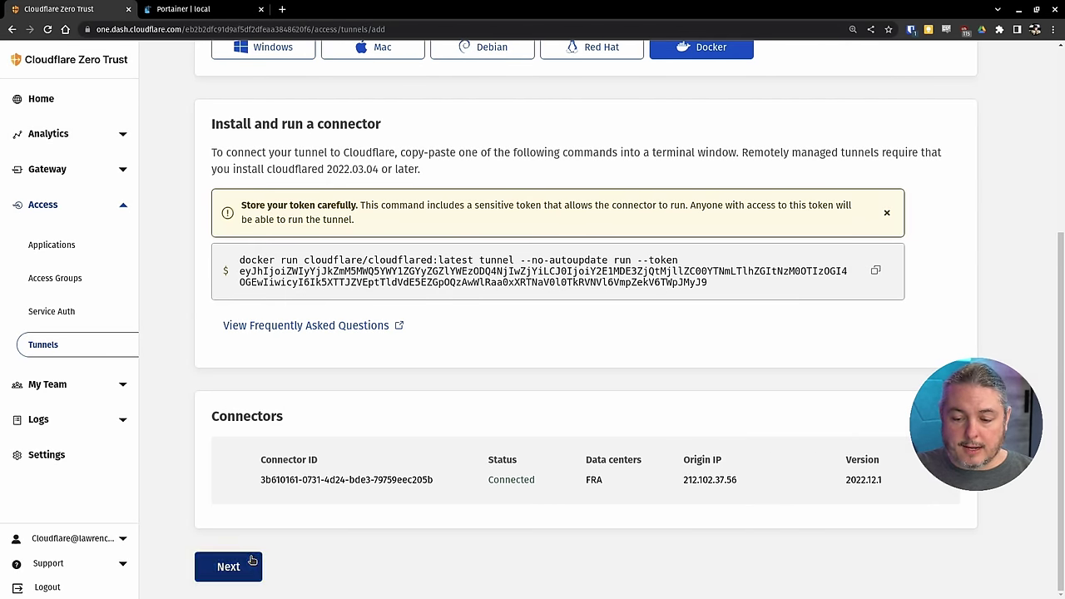
left_click(289, 304)
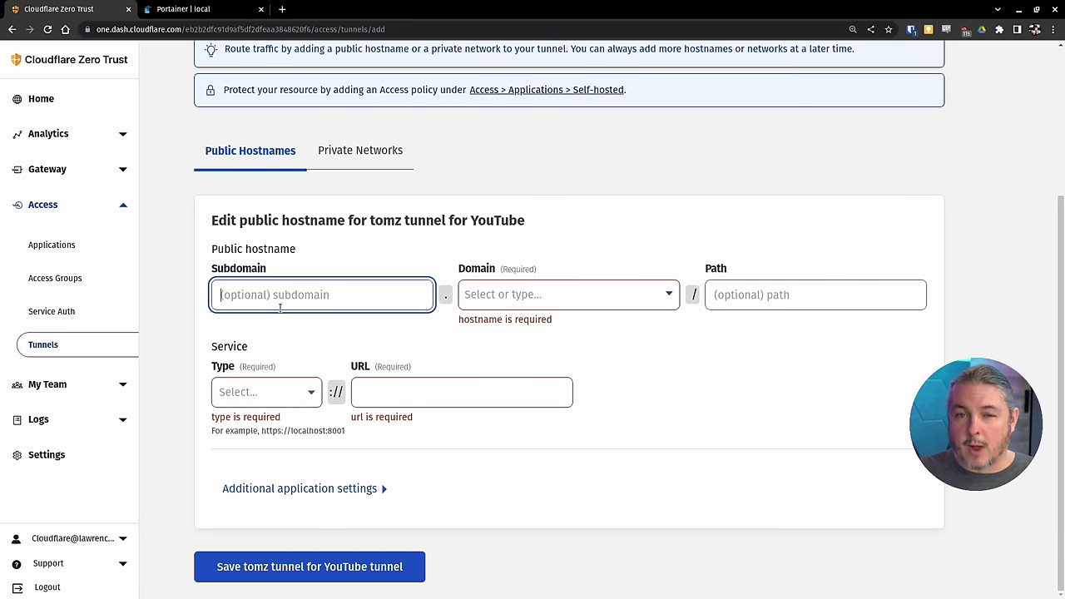
left_click(179, 8)
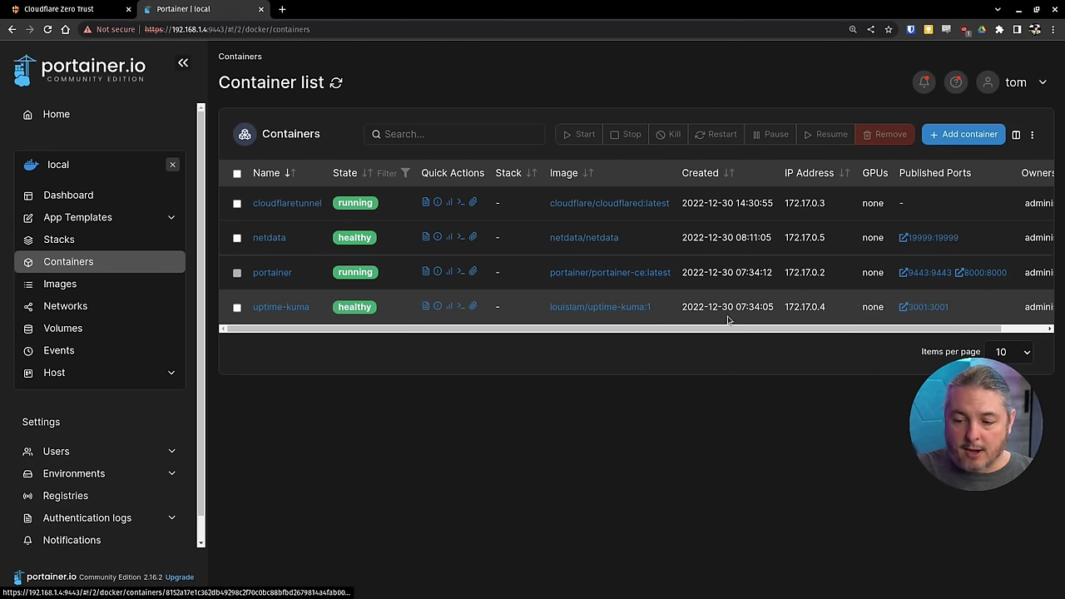
- Open Uptime Kuma at 192.168.1.4:3001 in a new tab and select its host and port in the address bar
left_click(922, 307)
left_click(267, 30)
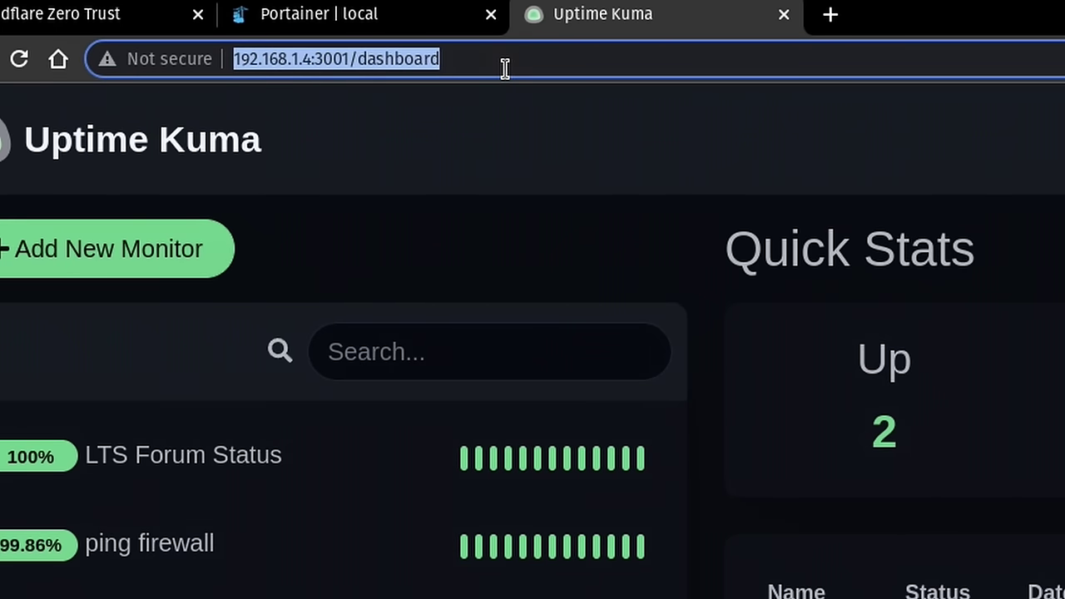
left_click(407, 52)
key("Home")
key("shift+Right")
key("shift+Right")
key("shift+Right")
key("shift+Right")
key("shift+Right")
key("shift+Right")
key("shift+Right")
key("shift+Right")
key("shift+Right")
key("shift+Right")
key("shift+Right")
key("shift+Right")
key("shift+Right")
key("shift+Right")
key("shift+Right")
key("shift+Right")
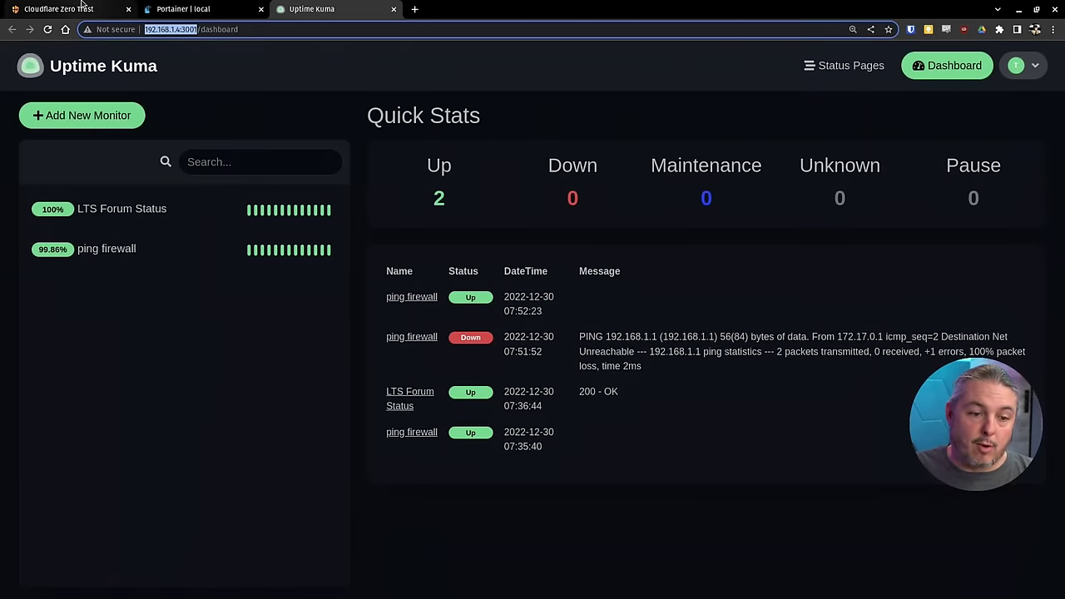
- Enter subdomain uptime-kuma-demo-yt with lawrence.video as the domain in the public hostname form
left_click(58, 13)
type("uptime-")
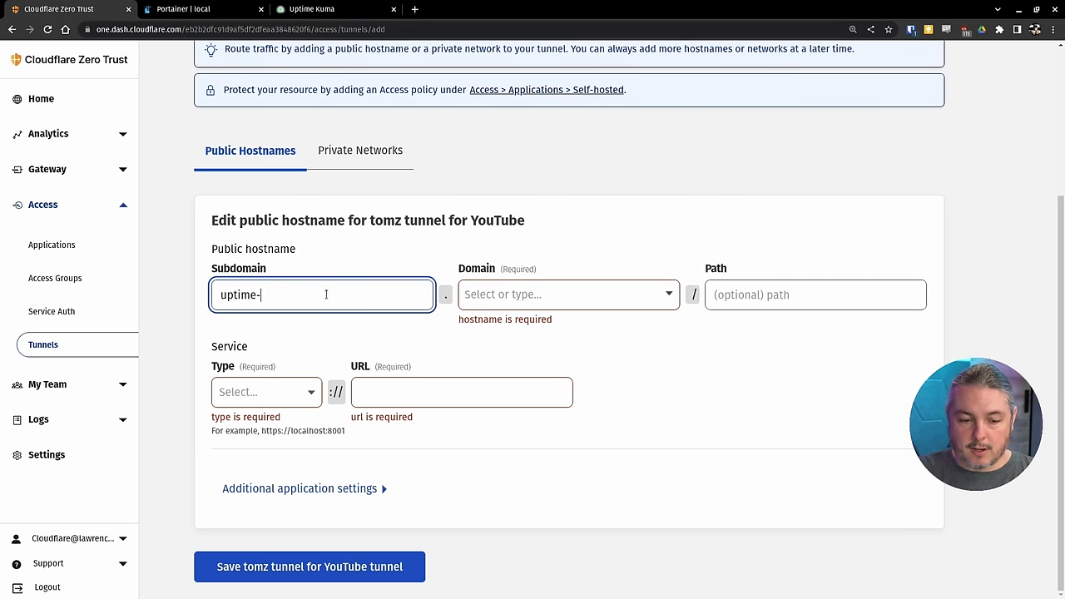
type("kuma")
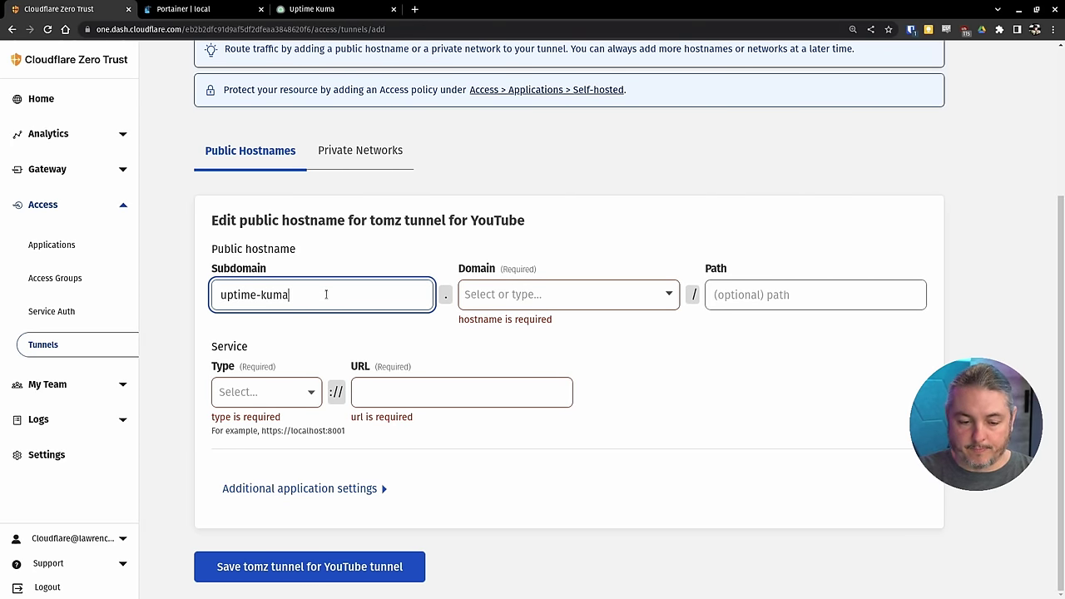
type("-demo-")
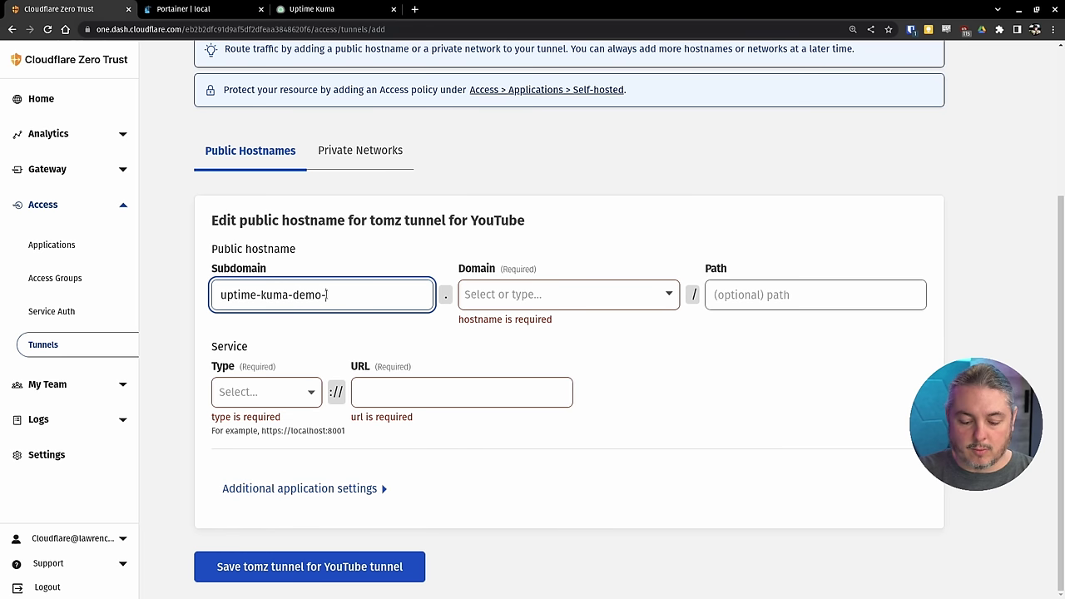
type("yt")
left_click(641, 294)
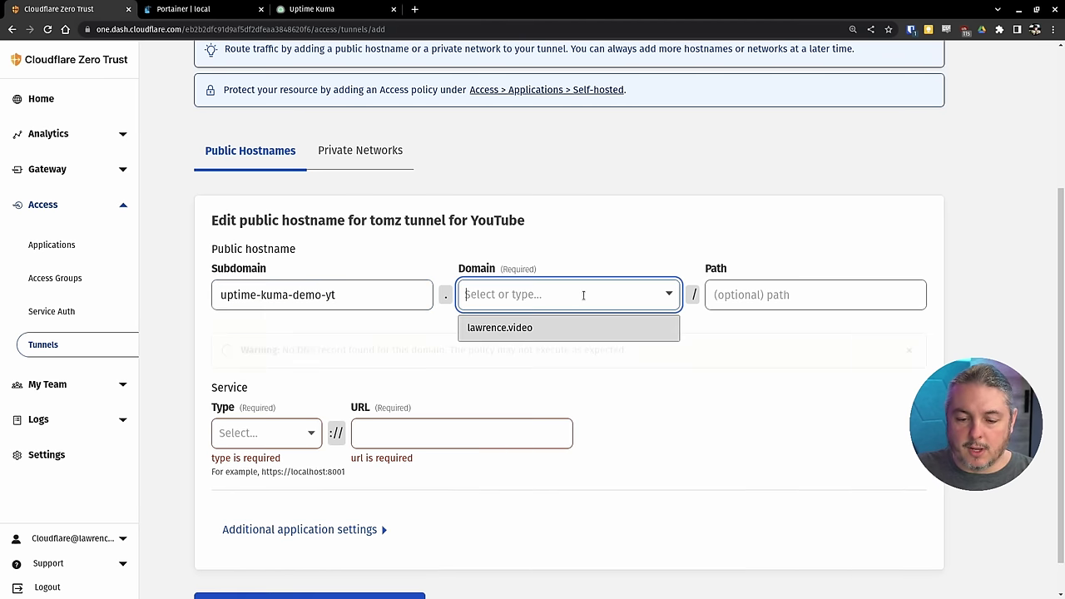
left_click(542, 330)
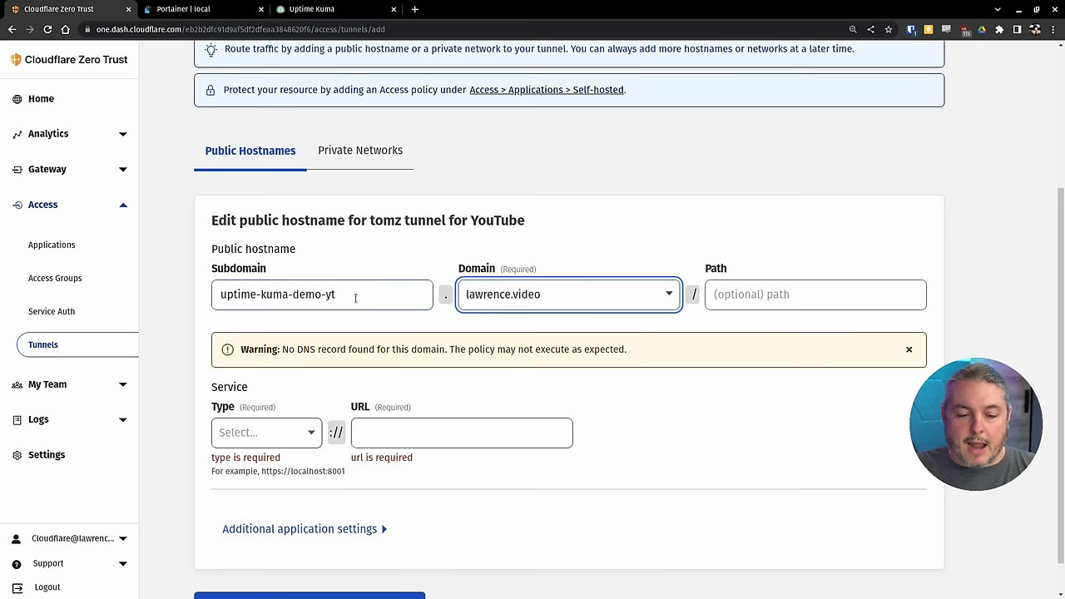
left_click_drag(355, 298, 185, 298)
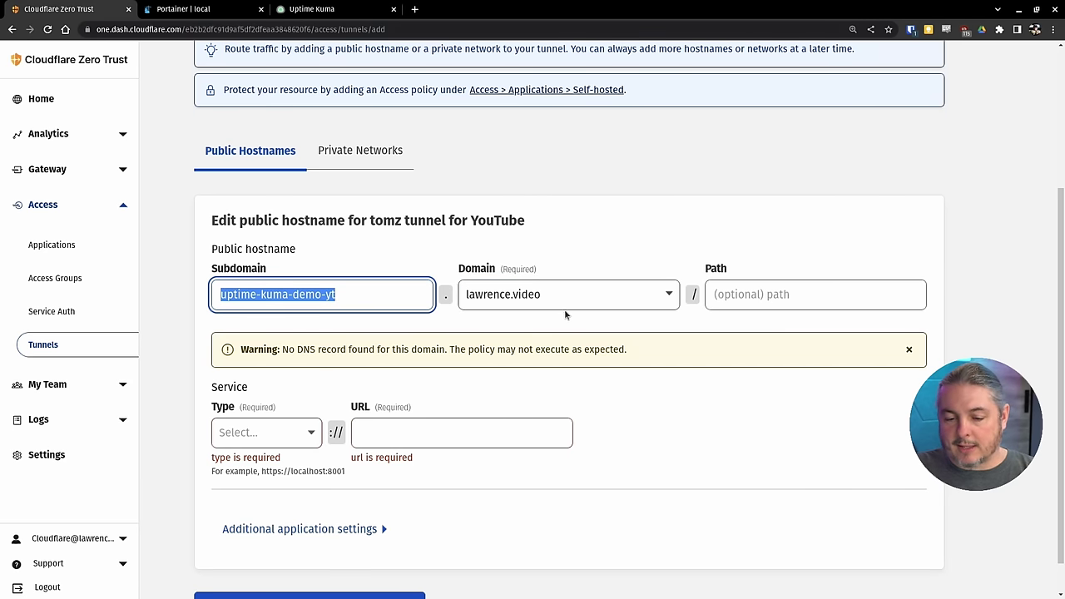
left_click(372, 301)
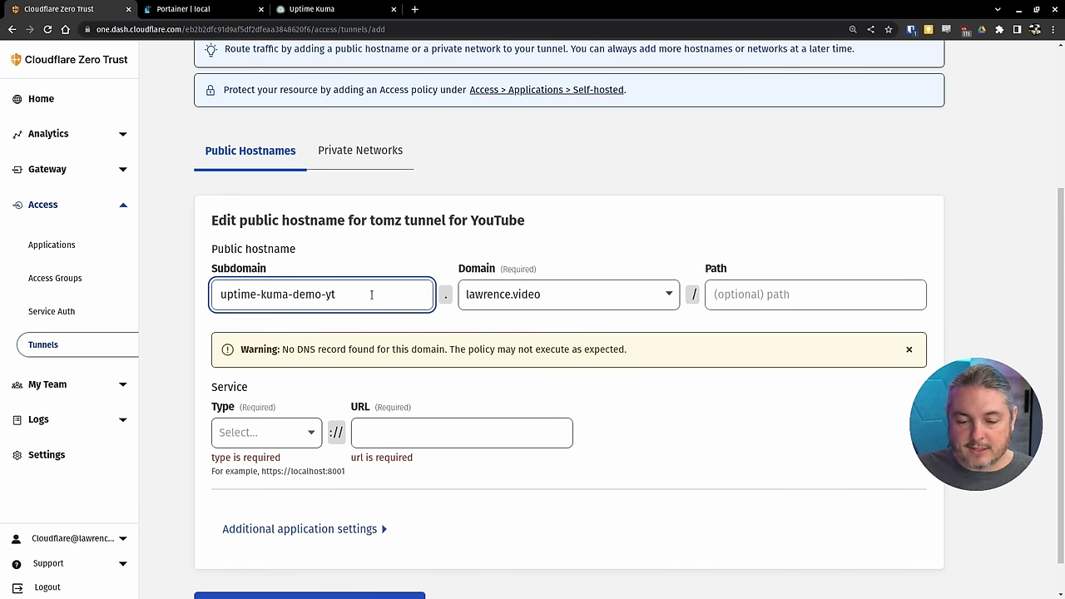
left_click(626, 295)
left_click(553, 330)
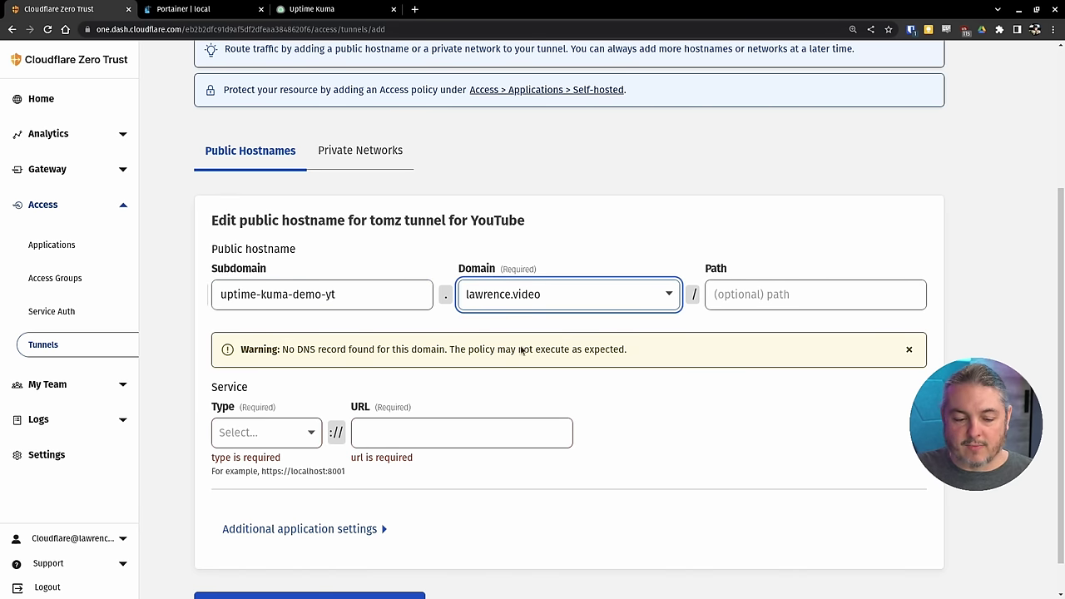
- Set service type HTTP, paste 192.168.1.4:3001 as the URL, and save the tunnel
left_click(287, 432)
left_click(231, 466)
left_click(405, 442)
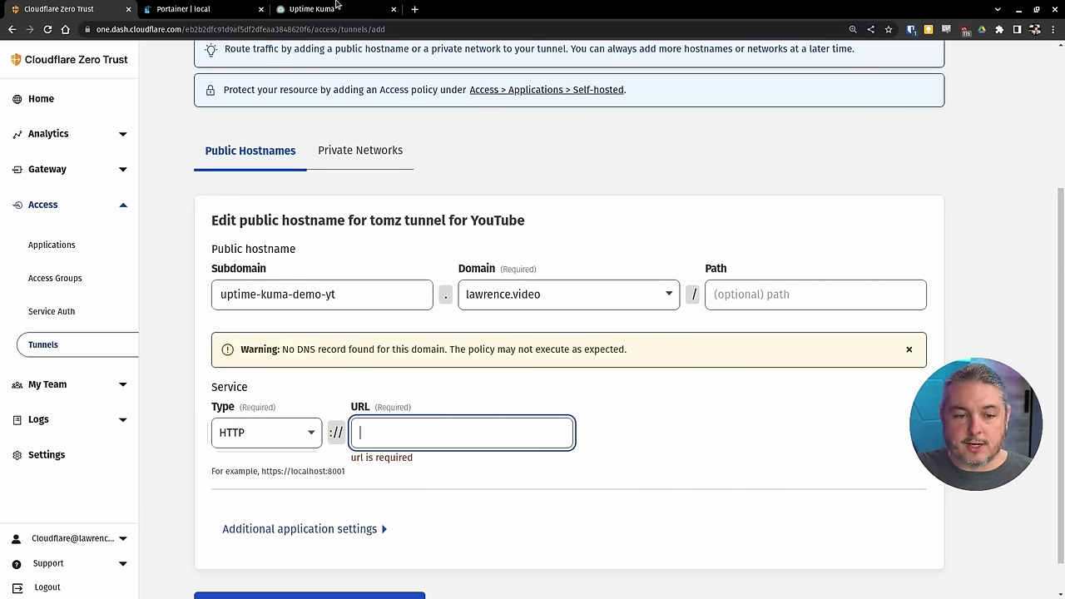
left_click(337, 8)
left_click_drag(197, 29, 100, 30)
key("ctrl+c")
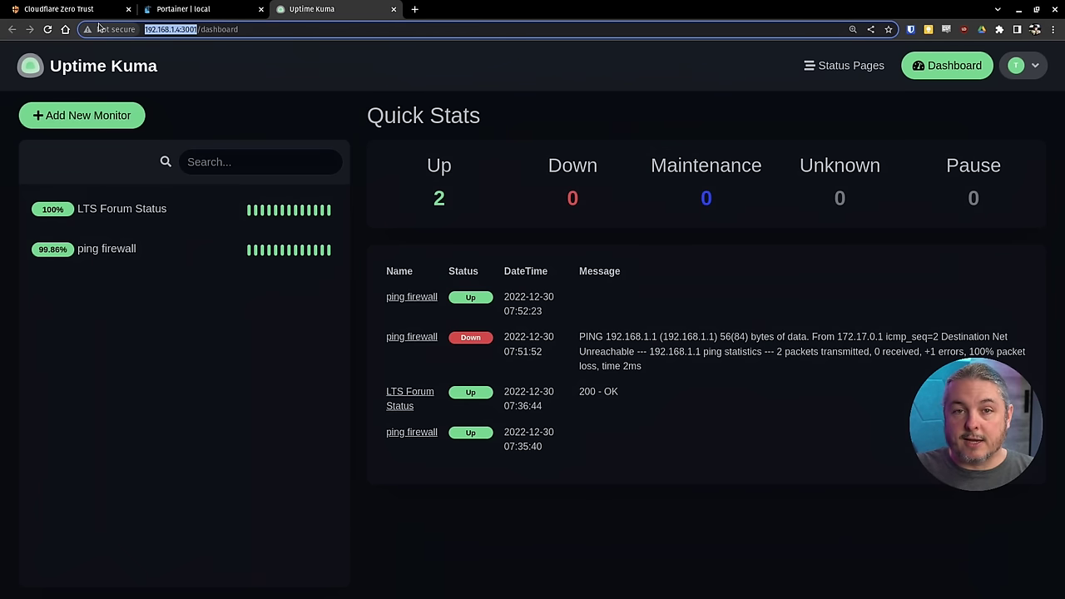
key("alt+Tab")
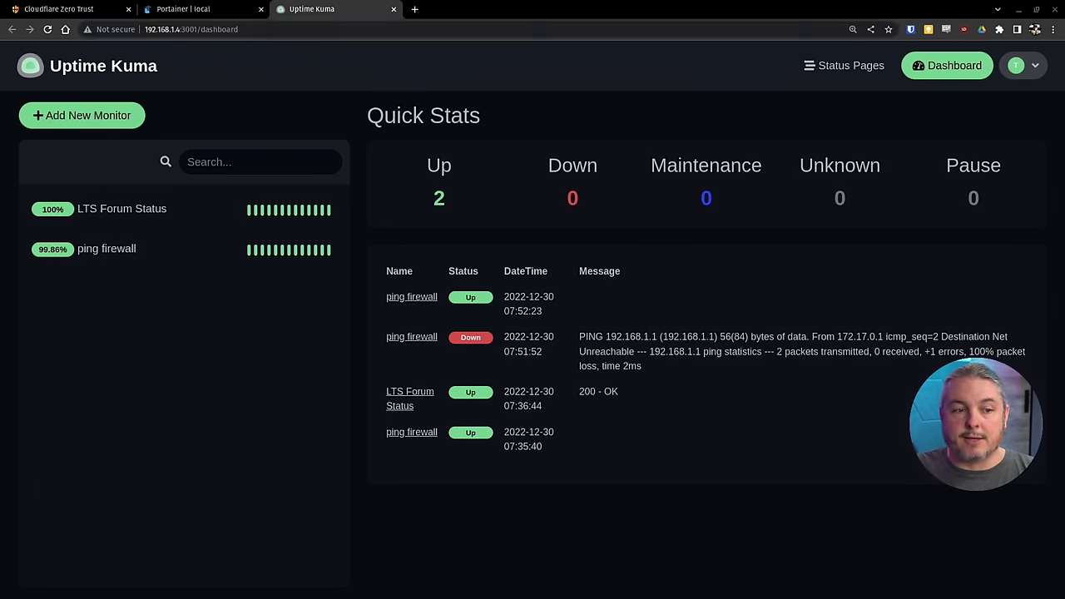
key("alt+Tab")
left_click(59, 9)
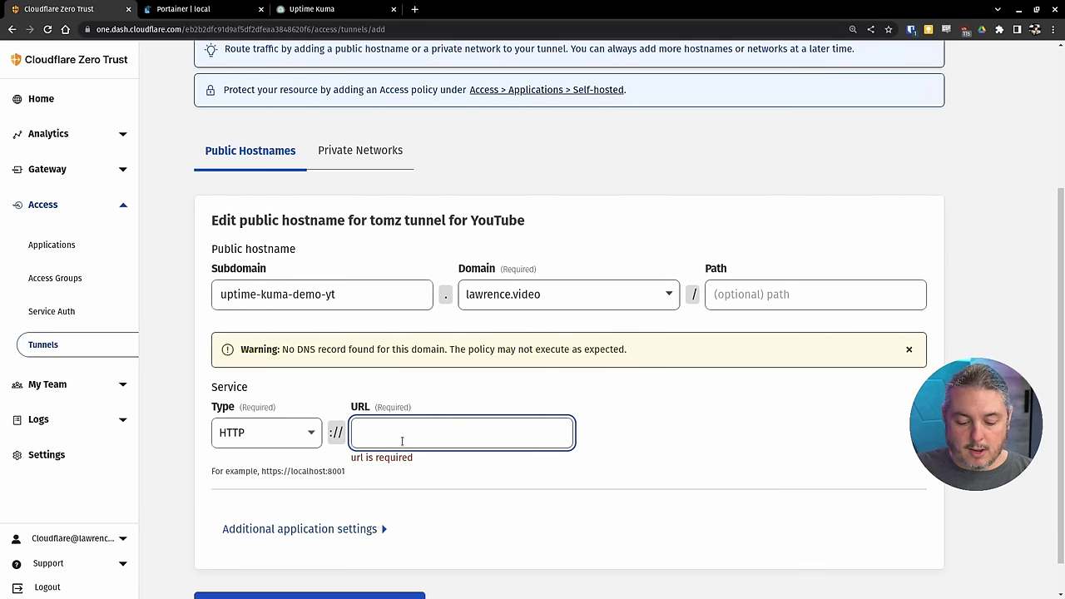
key("ctrl+v")
key("BackSpace")
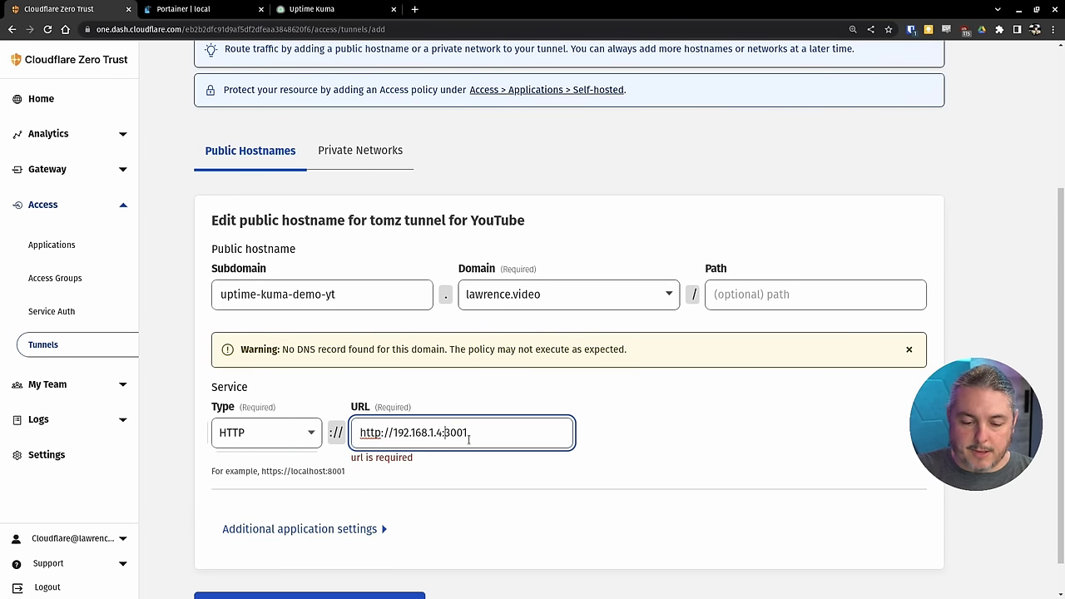
key("BackSpace")
key("BackSpace")
key("BackSpace")
key("BackSpace")
key("BackSpace")
key("BackSpace")
key("BackSpace")
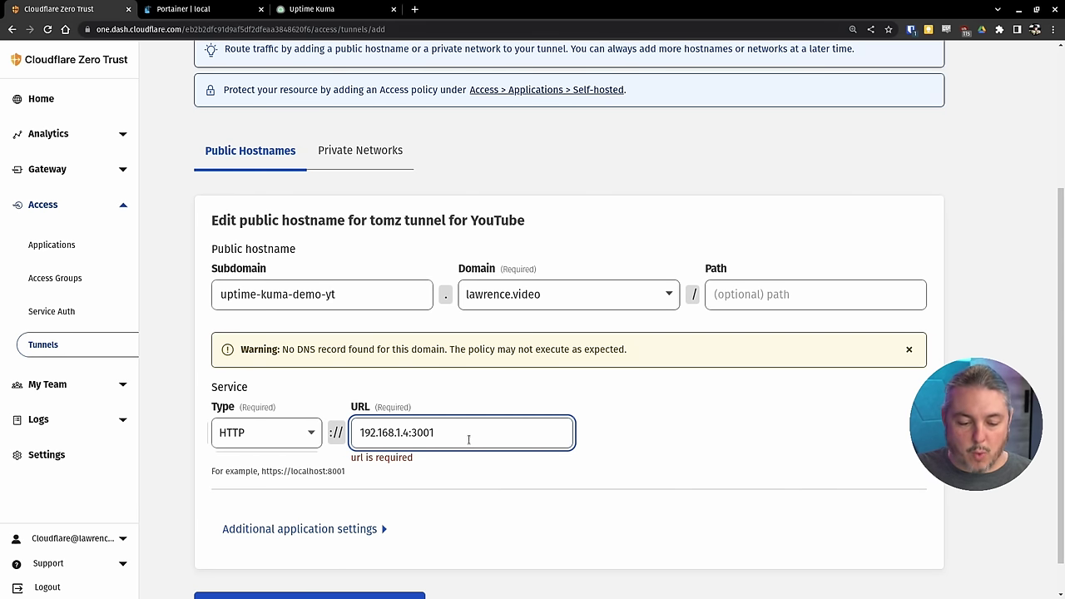
scroll(469, 440, "down", 1)
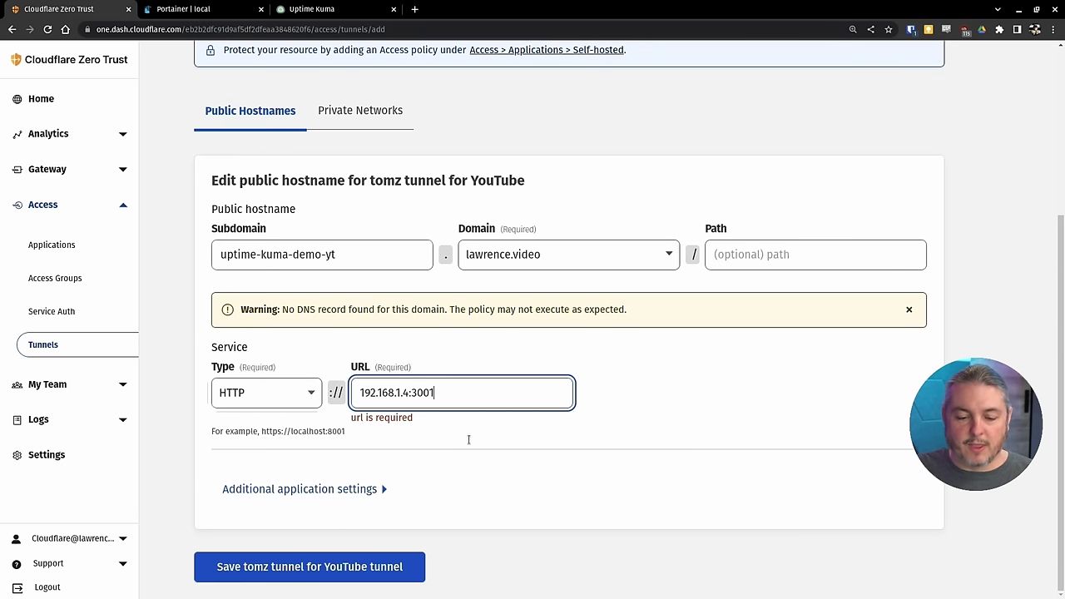
left_click(305, 570)
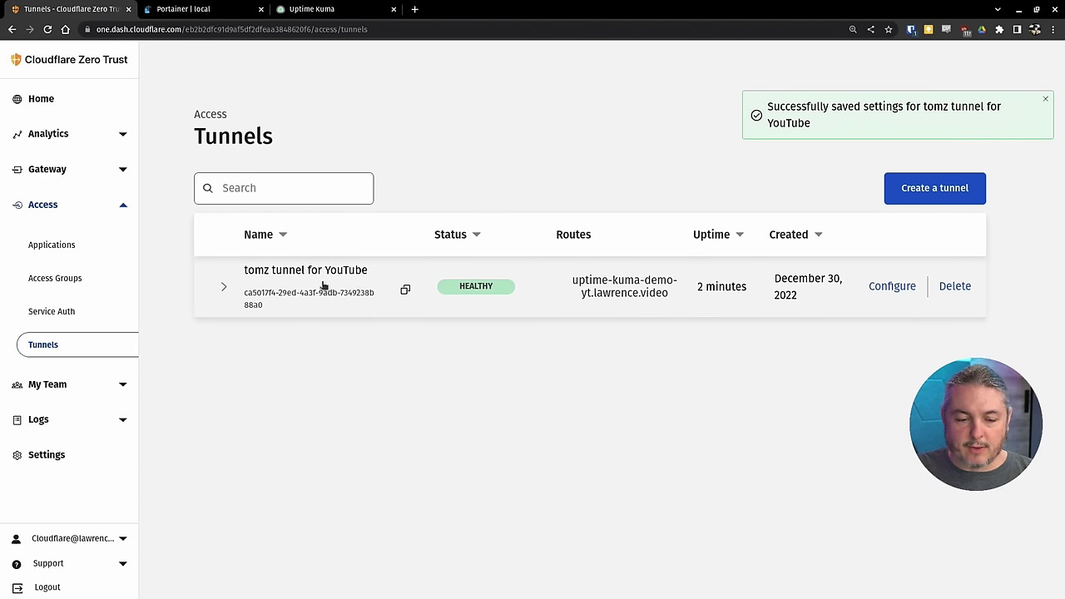
- Expand the tunnel's connector details and highlight its origin IP address
left_click(225, 287)
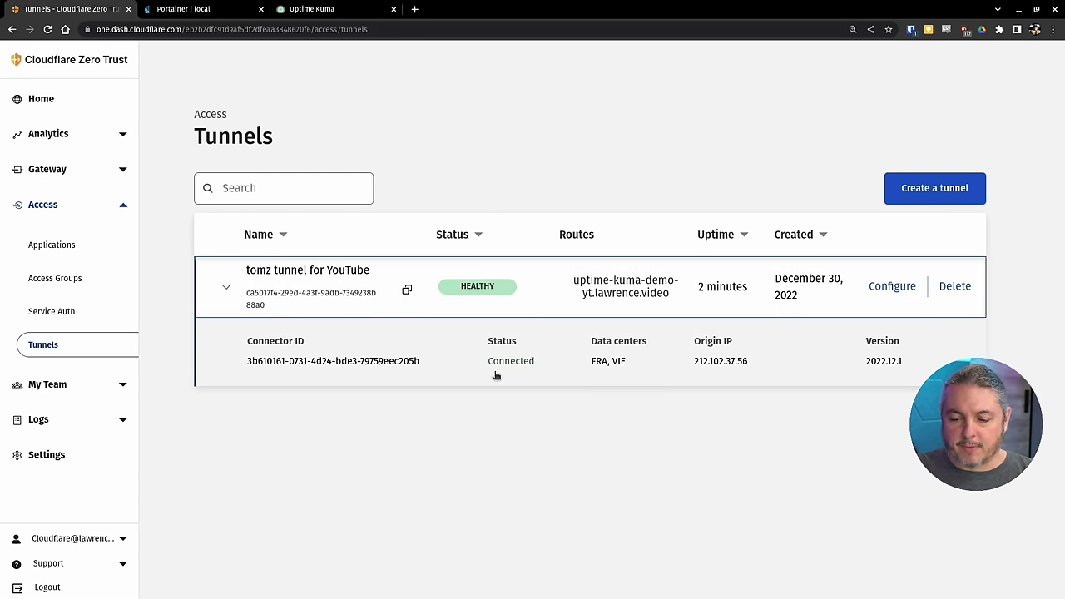
left_click_drag(692, 363, 748, 366)
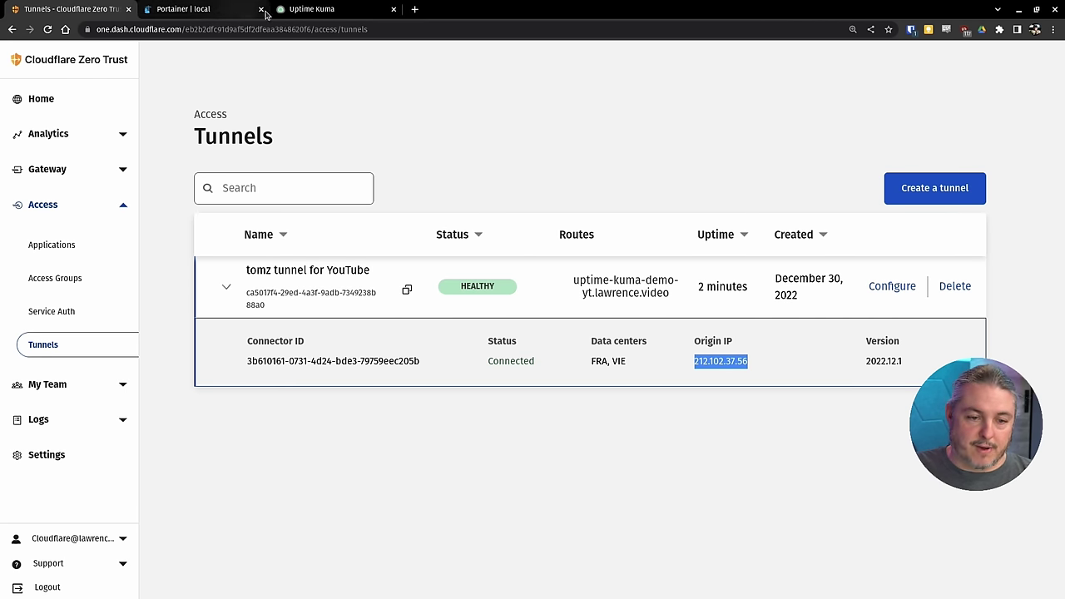
- Stop the cloudflaretunnel container in Portainer and check the tunnel status in Cloudflare
left_click(188, 8)
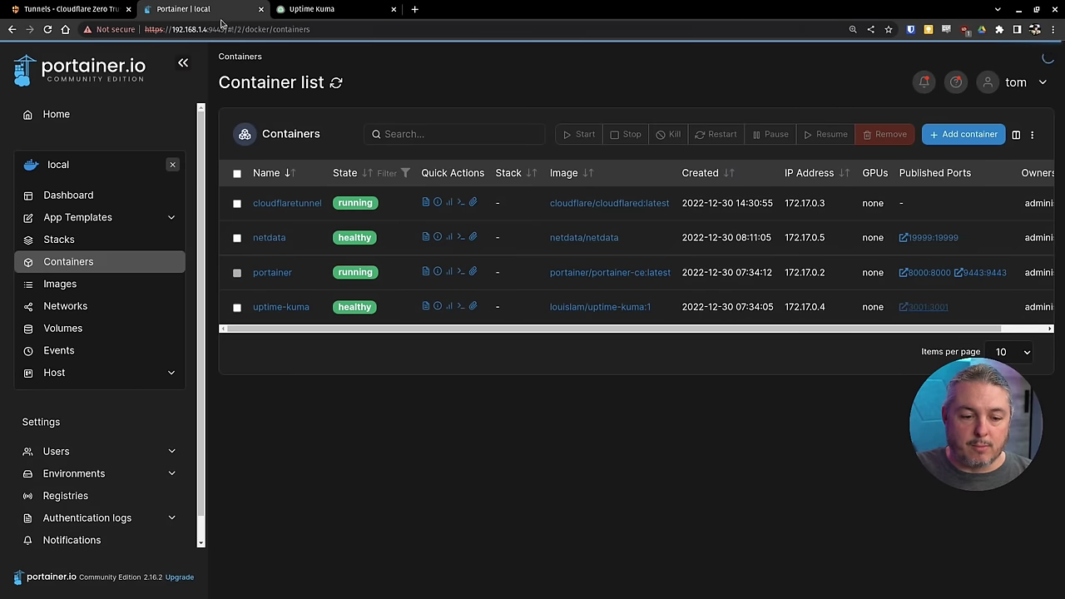
left_click(237, 203)
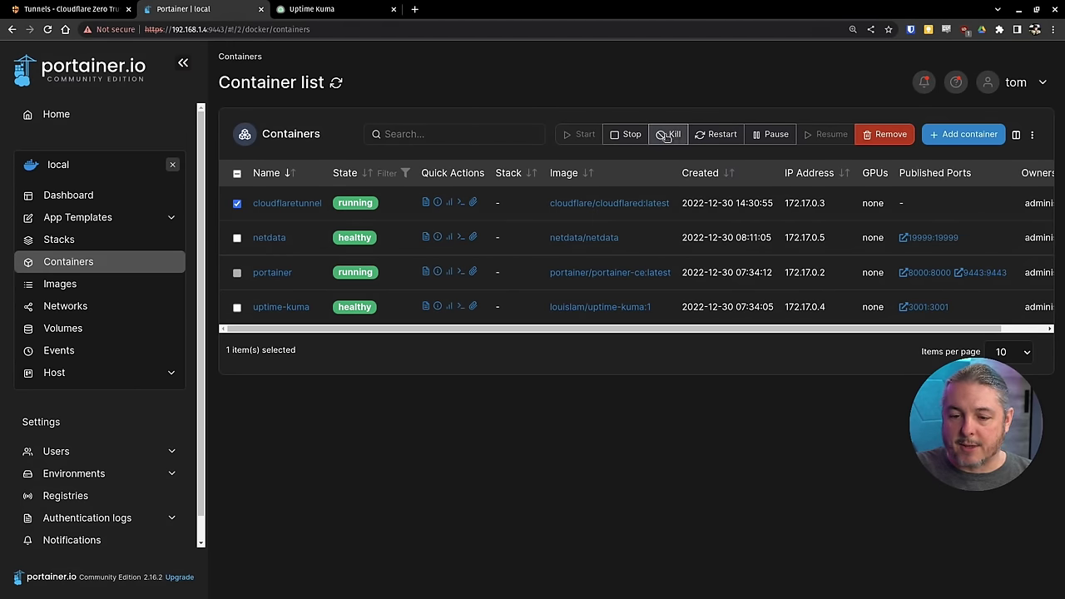
left_click(620, 137)
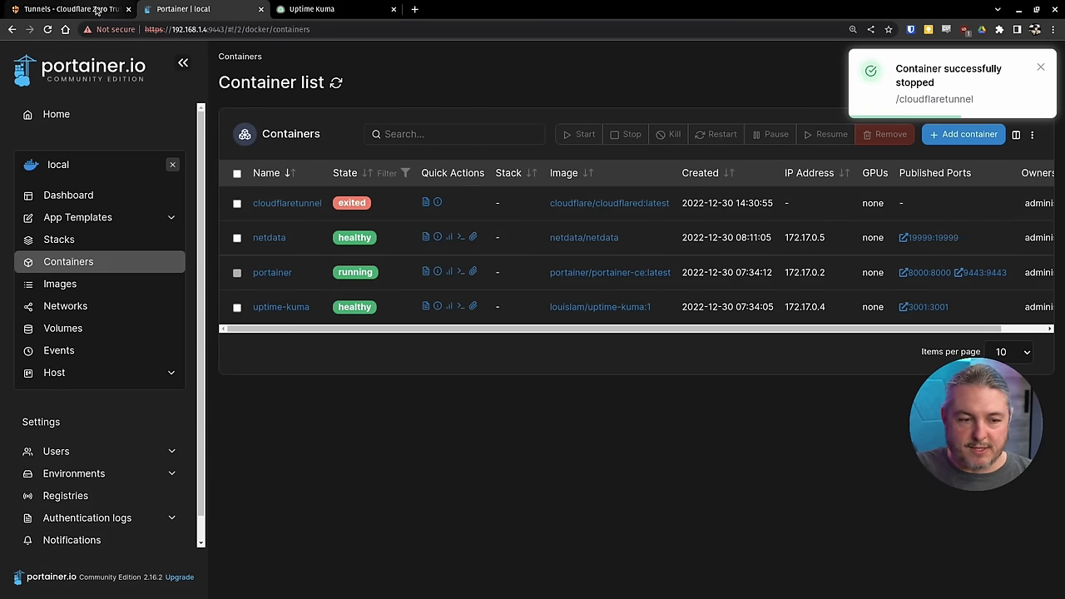
left_click(67, 9)
left_click(48, 316)
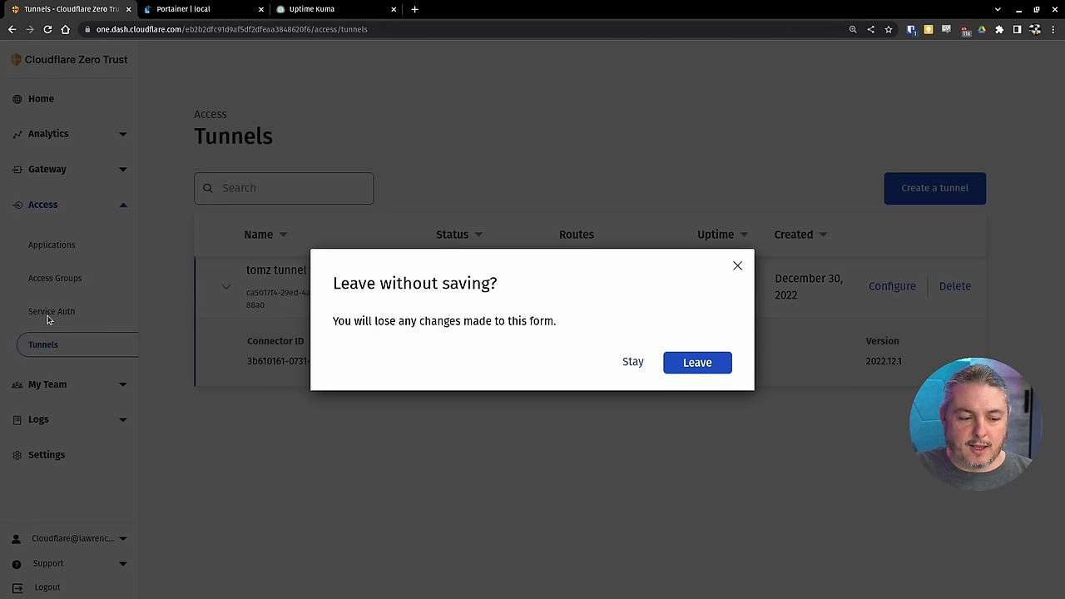
left_click(624, 362)
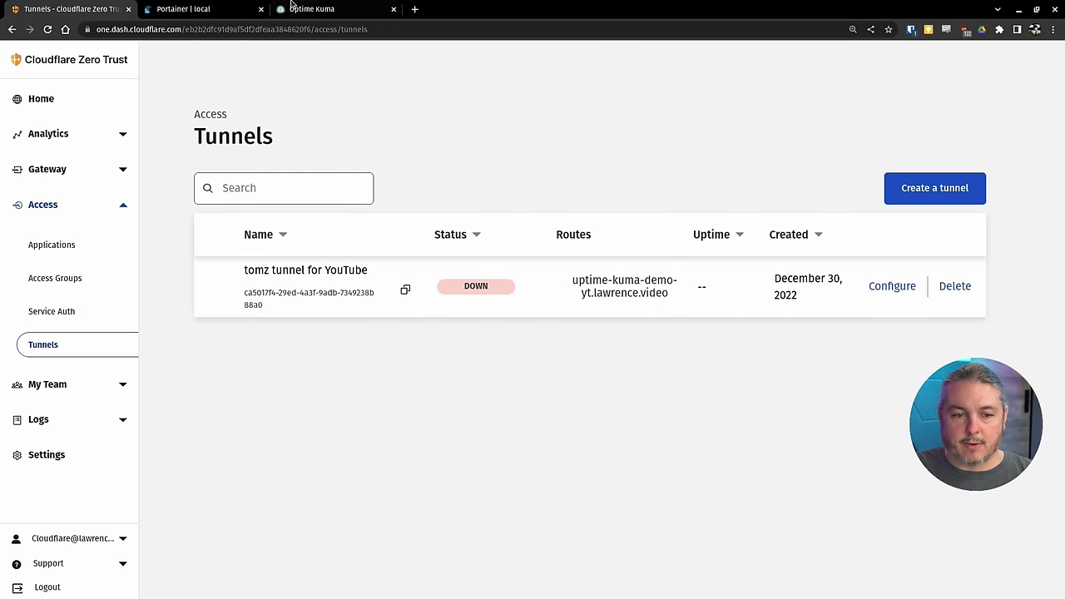
- Start the cloudflaretunnel container again and view its logs
left_click(206, 11)
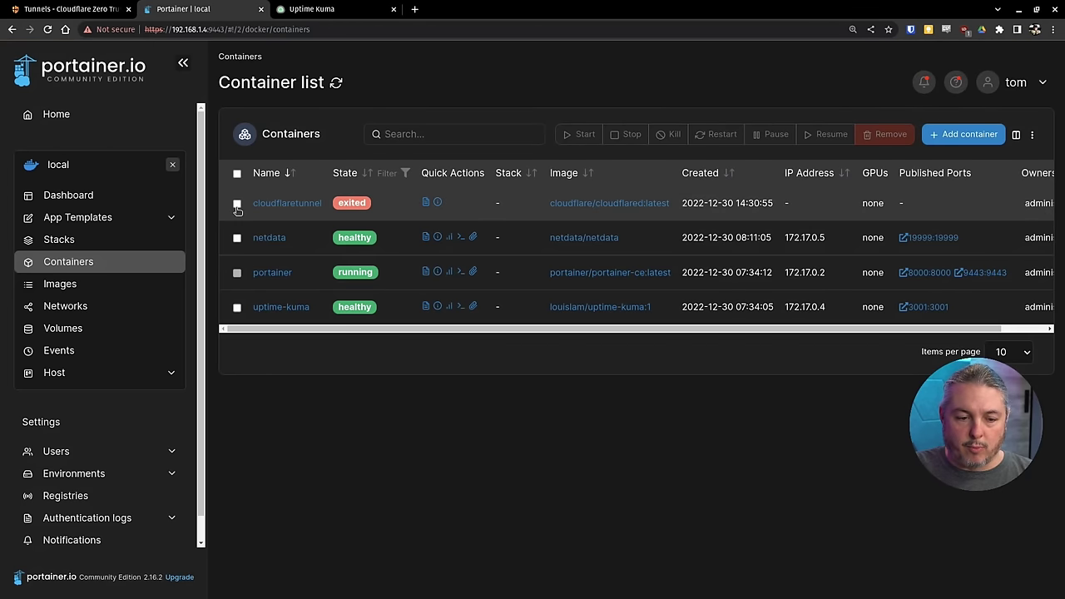
left_click(236, 205)
left_click(583, 135)
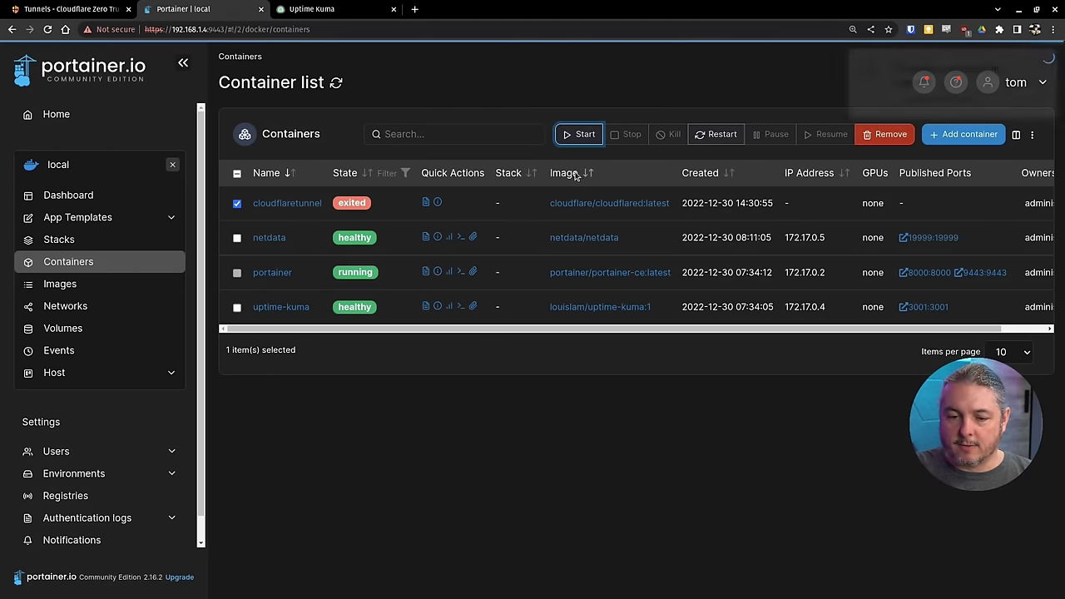
left_click(424, 205)
scroll(653, 506, "down", 3)
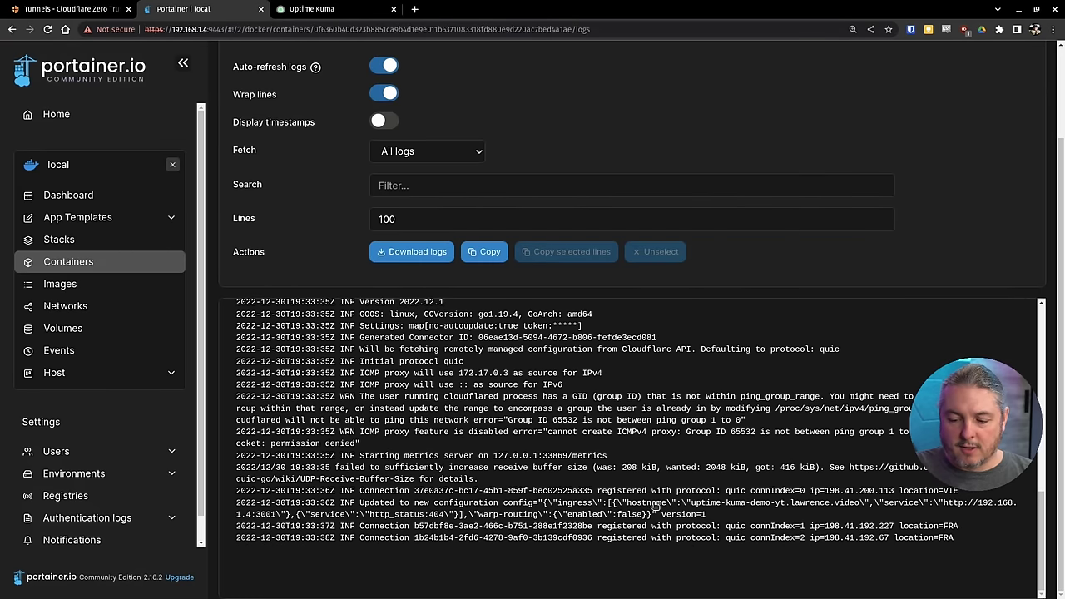
- Refresh the tunnels list and open the tunnel's public hostname list
left_click(74, 10)
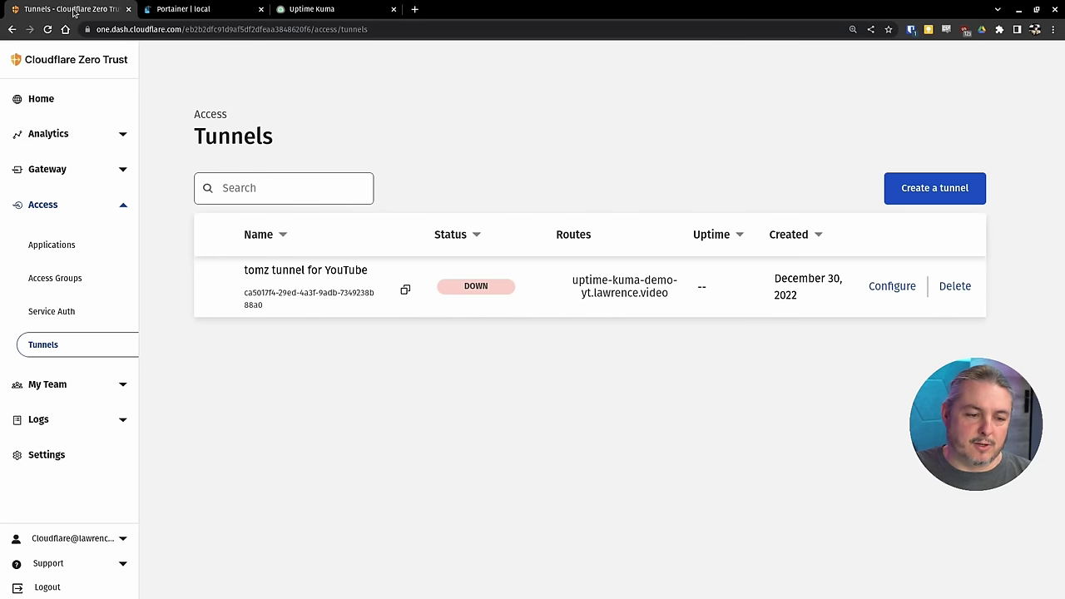
left_click(55, 315)
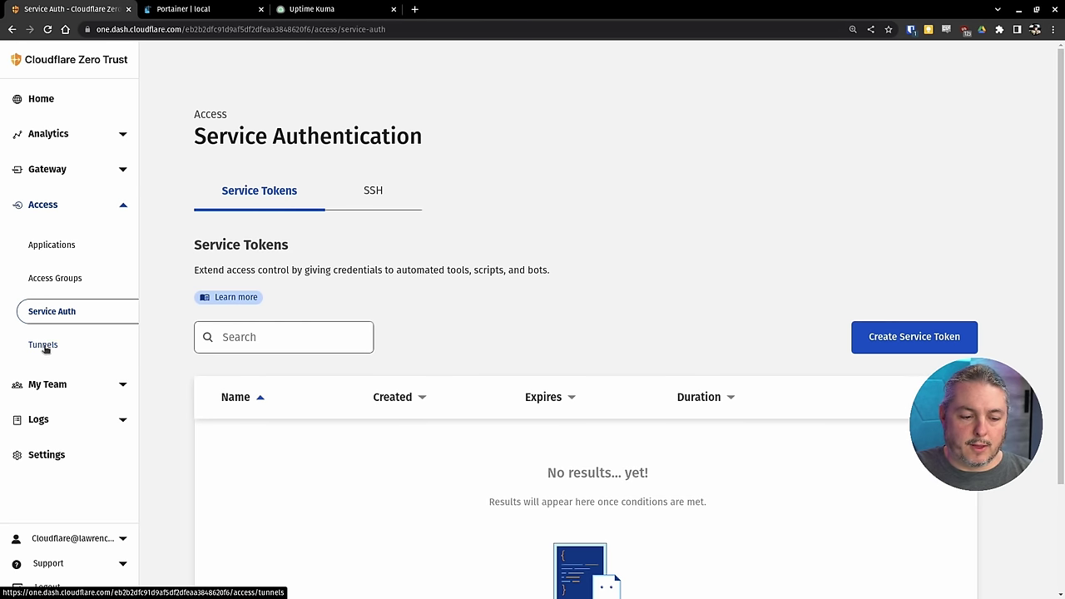
left_click(46, 350)
mouse_move(486, 291)
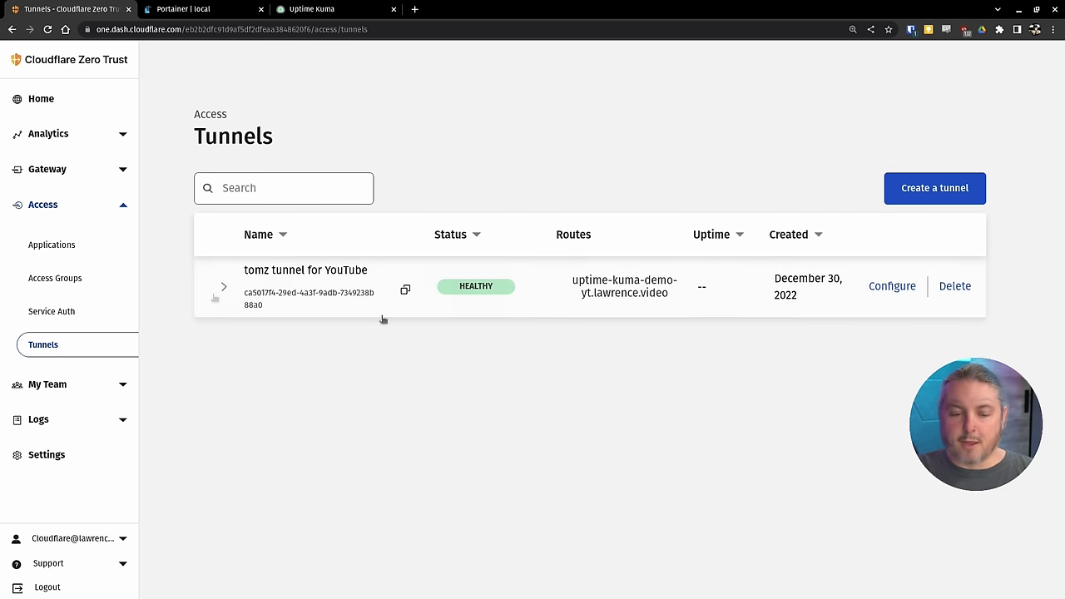
left_click(892, 286)
left_click(335, 223)
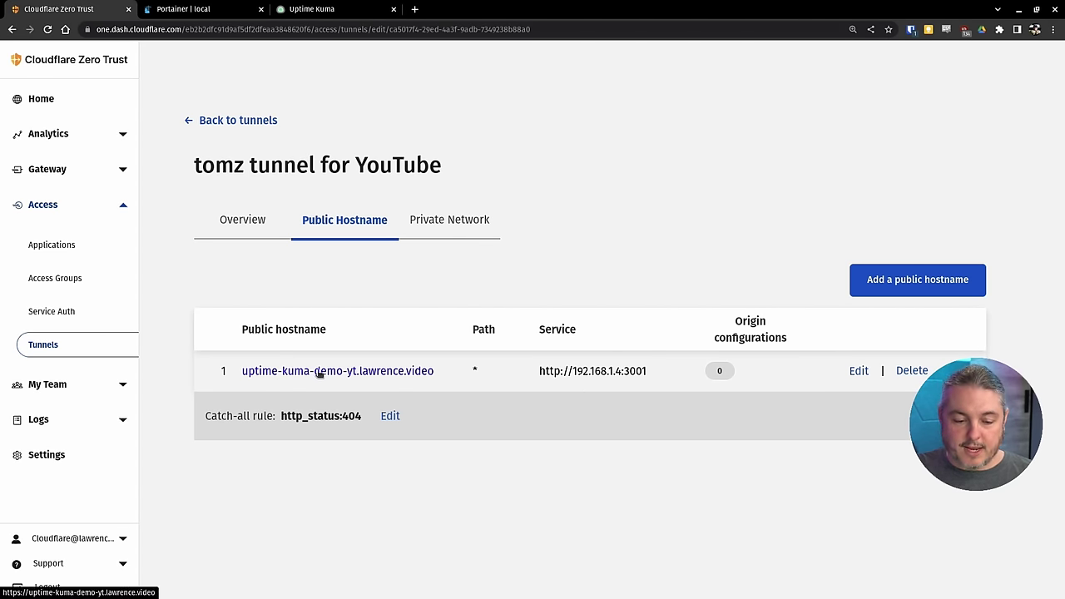
- Check the local Uptime Kuma dashboard address, then return to the public hostname list
left_click(315, 10)
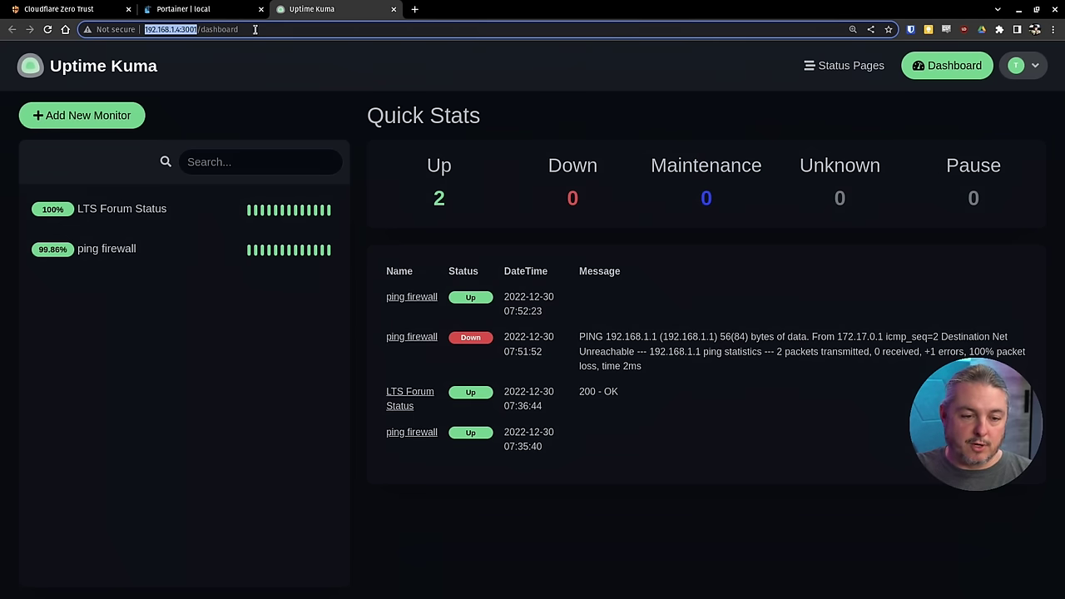
left_click(277, 30)
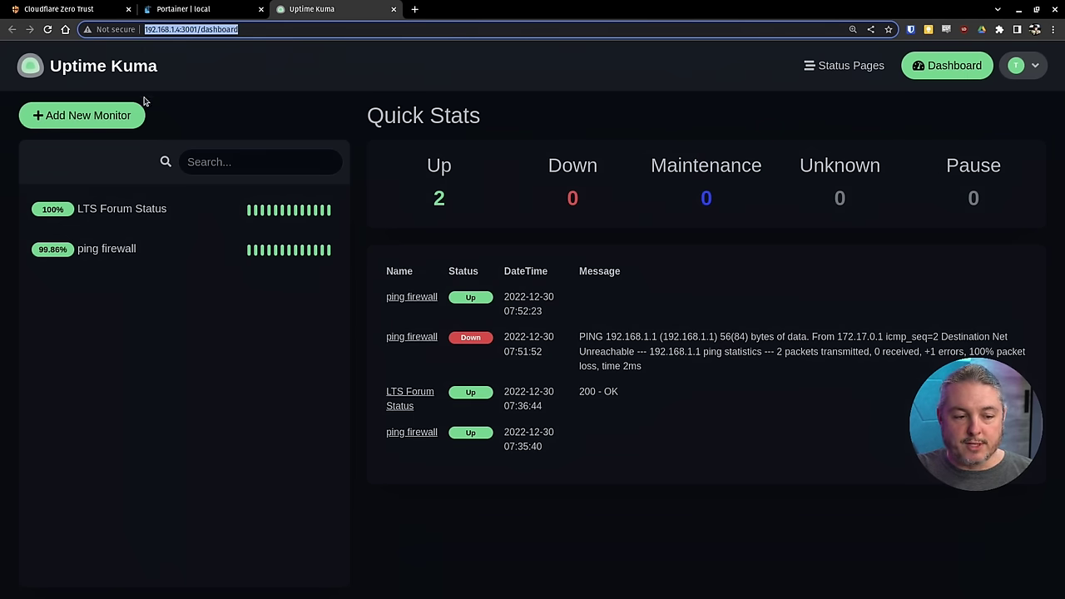
left_click(60, 8)
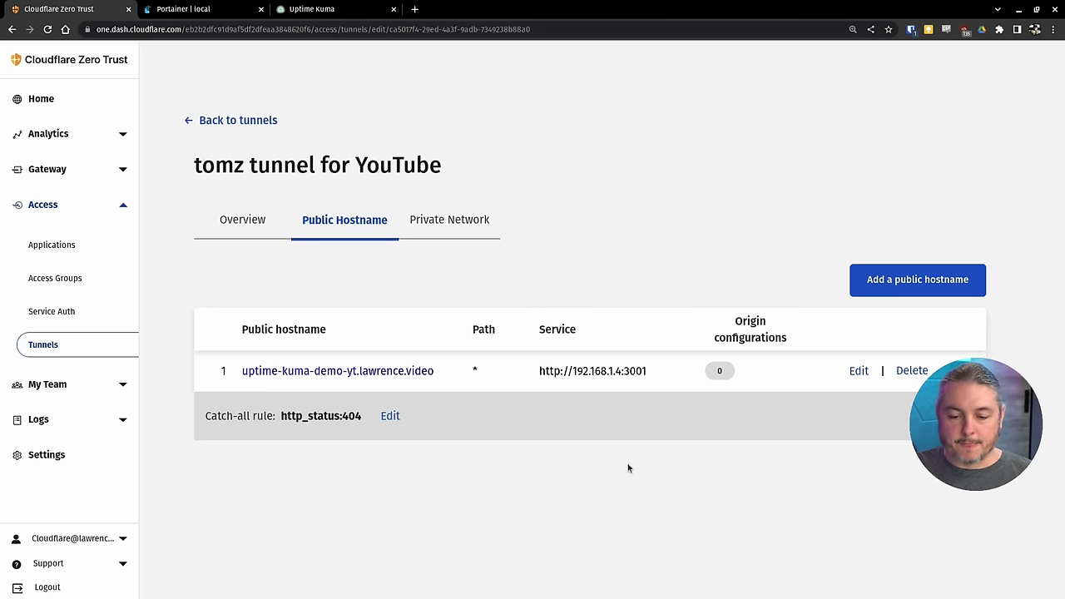
- Open uptime-kuma-demo-yt.lawrence.video and verify its certificate is valid for *.lawrence.video
left_click(339, 372)
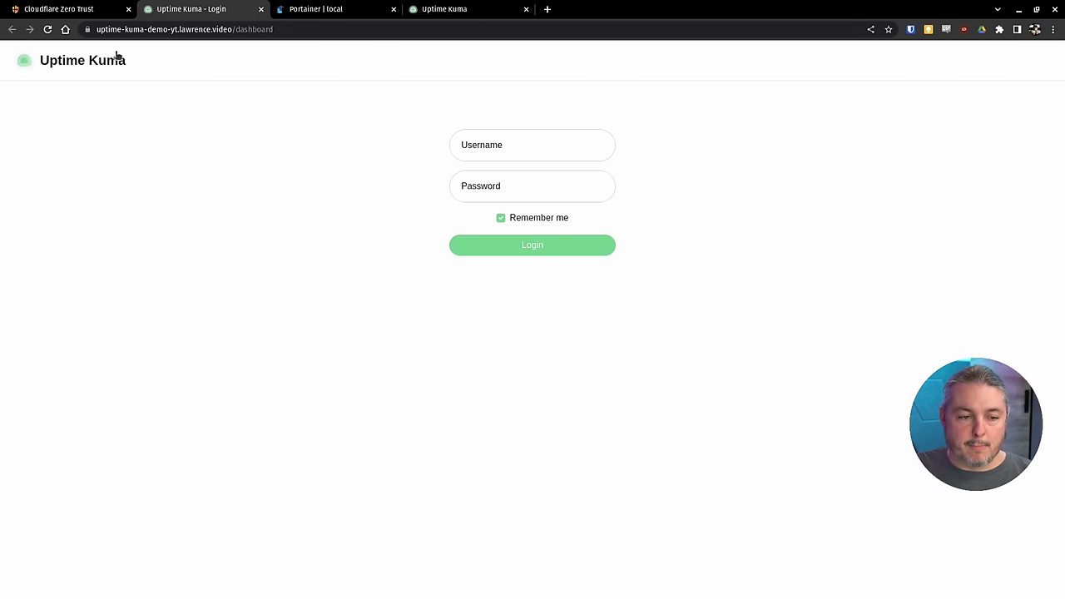
left_click(88, 29)
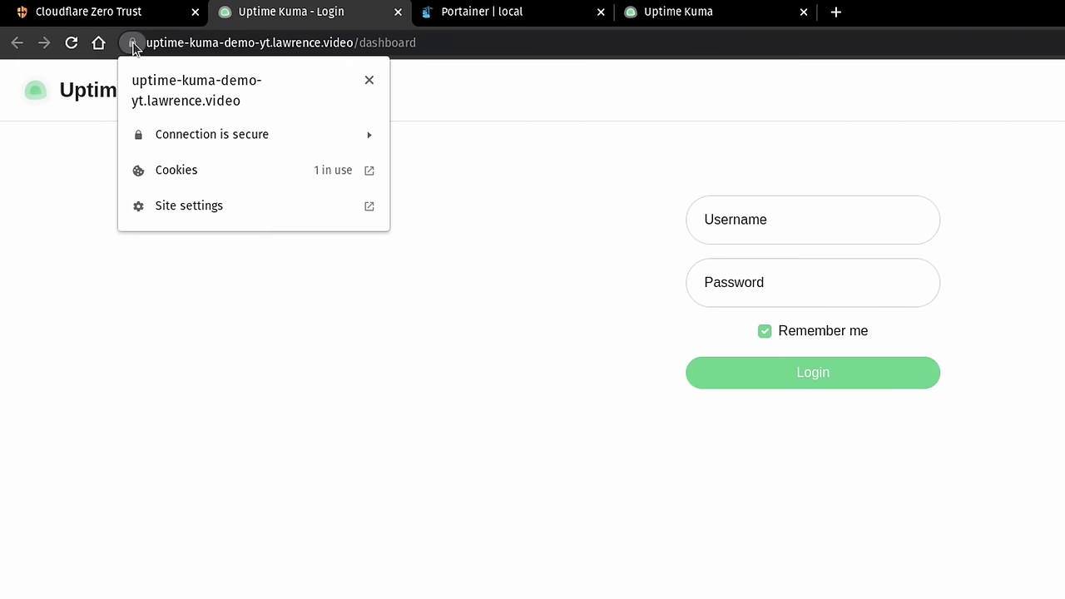
left_click(237, 135)
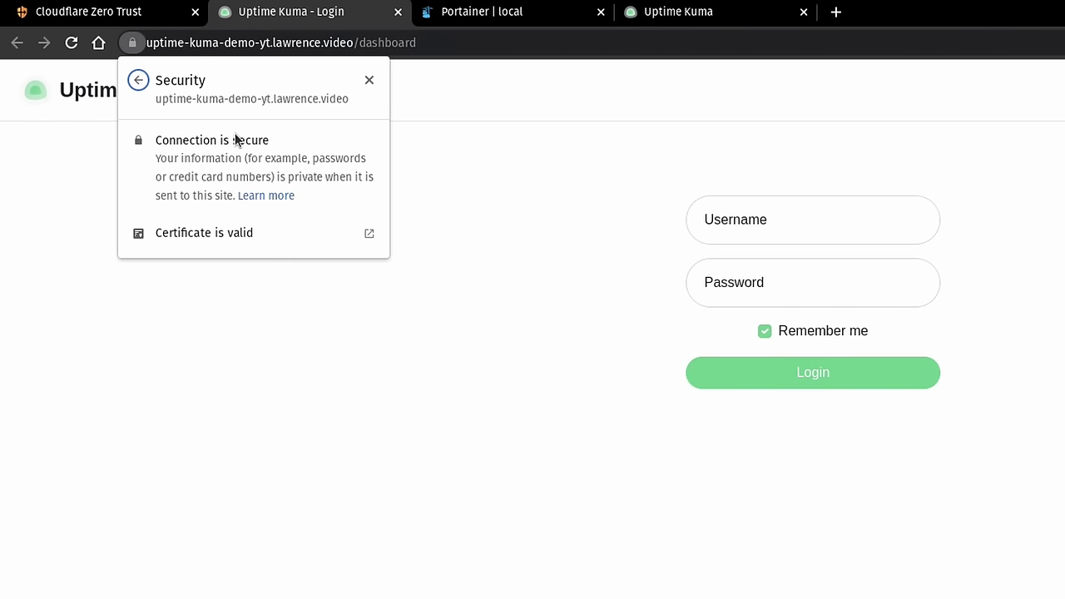
left_click(214, 238)
left_click_drag(746, 183, 860, 167)
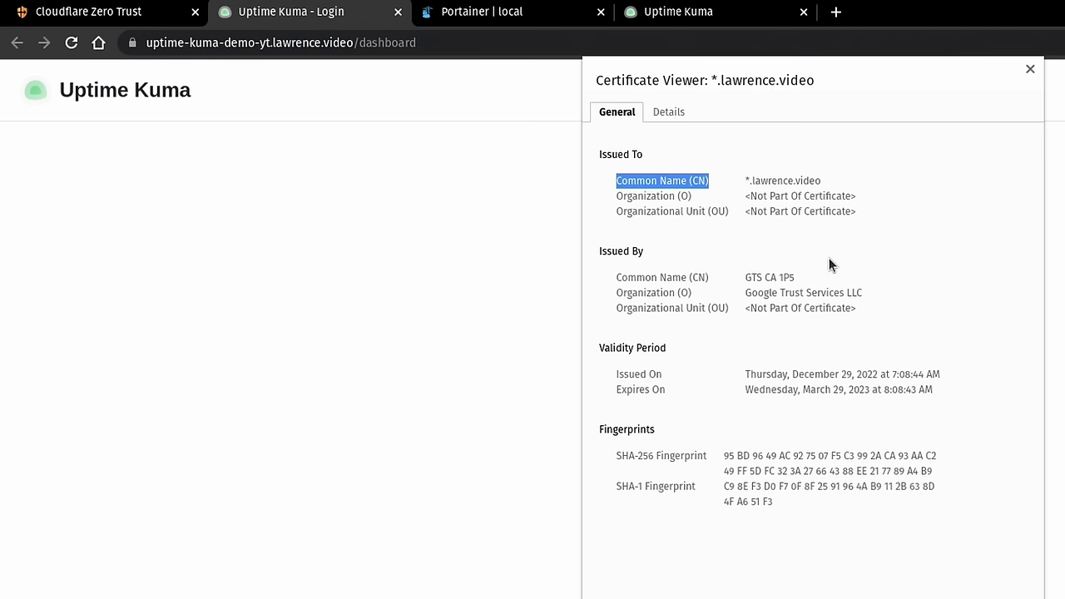
left_click(1030, 68)
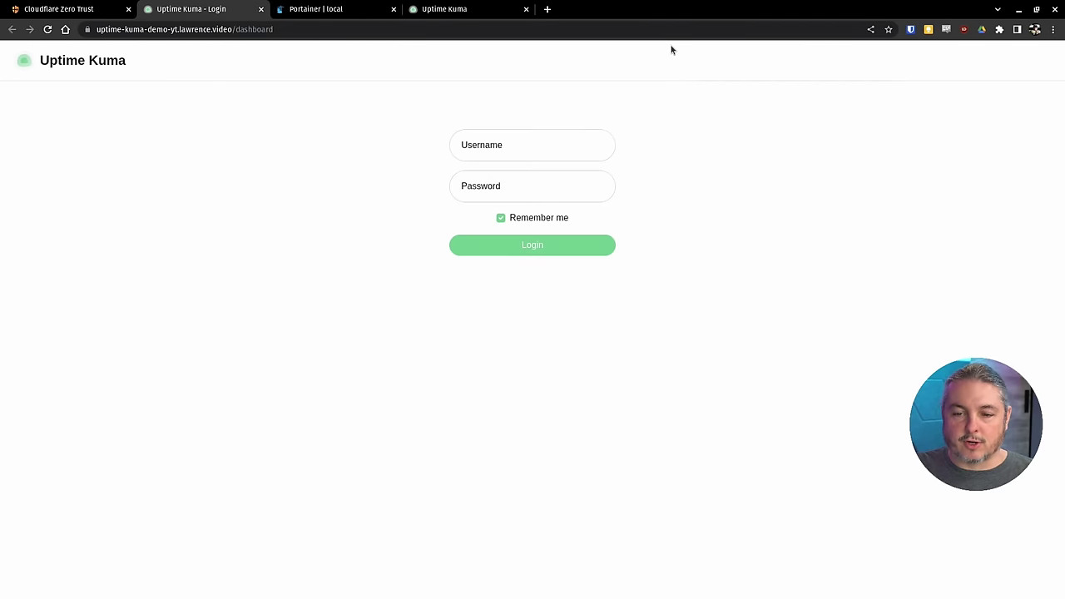
- Show the local Uptime Kuma dashboard and its 192.168.1.4:3001 address
left_click(438, 9)
left_click(387, 28)
left_click(387, 28)
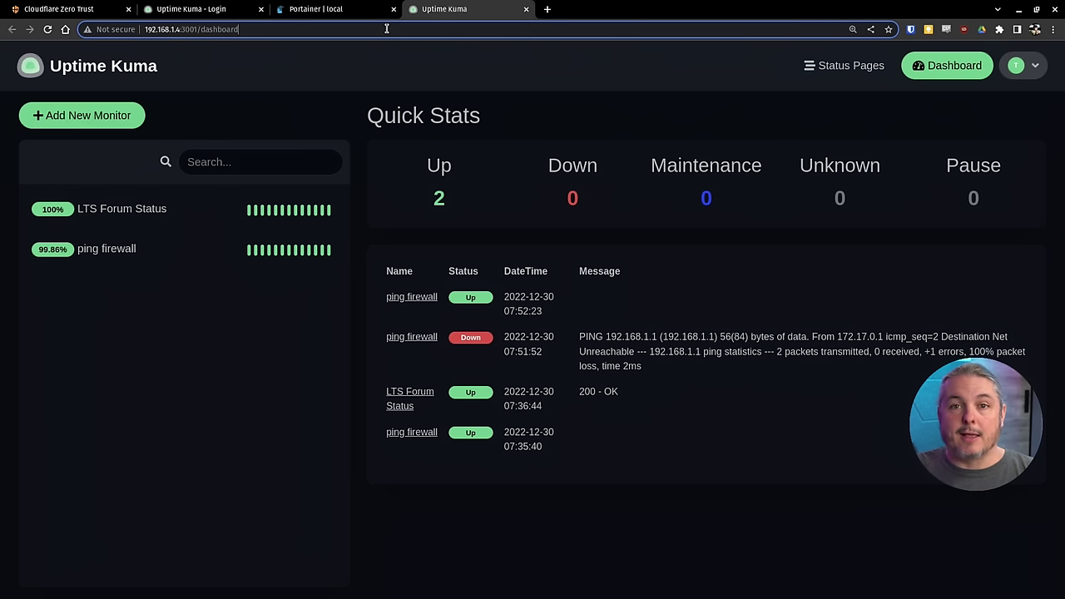
- Compare Portainer's containers and the public Uptime Kuma login page, then return to the hostname list
left_click(329, 10)
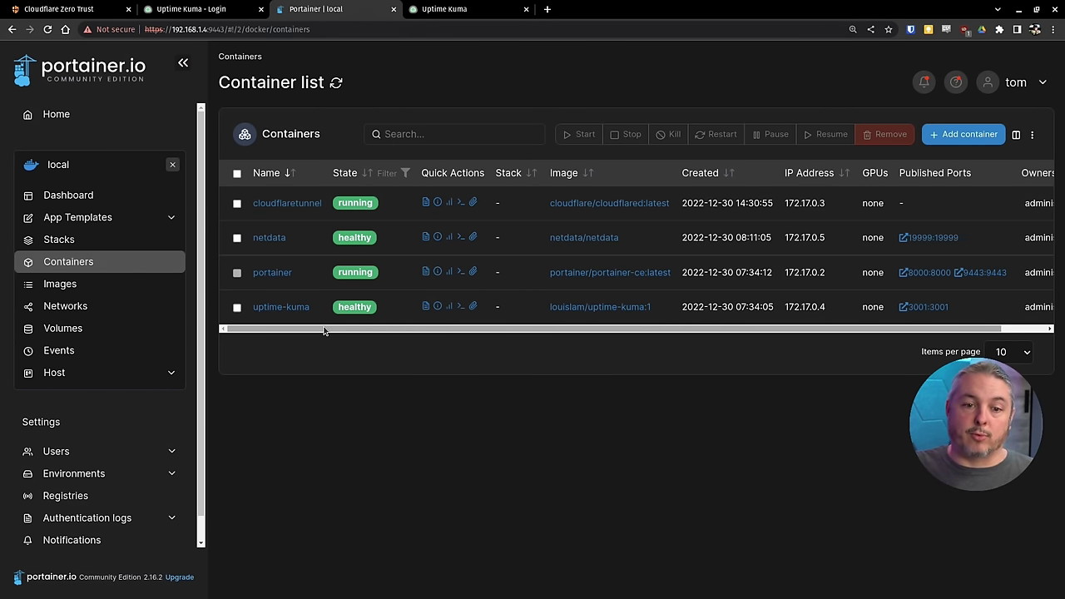
left_click(183, 9)
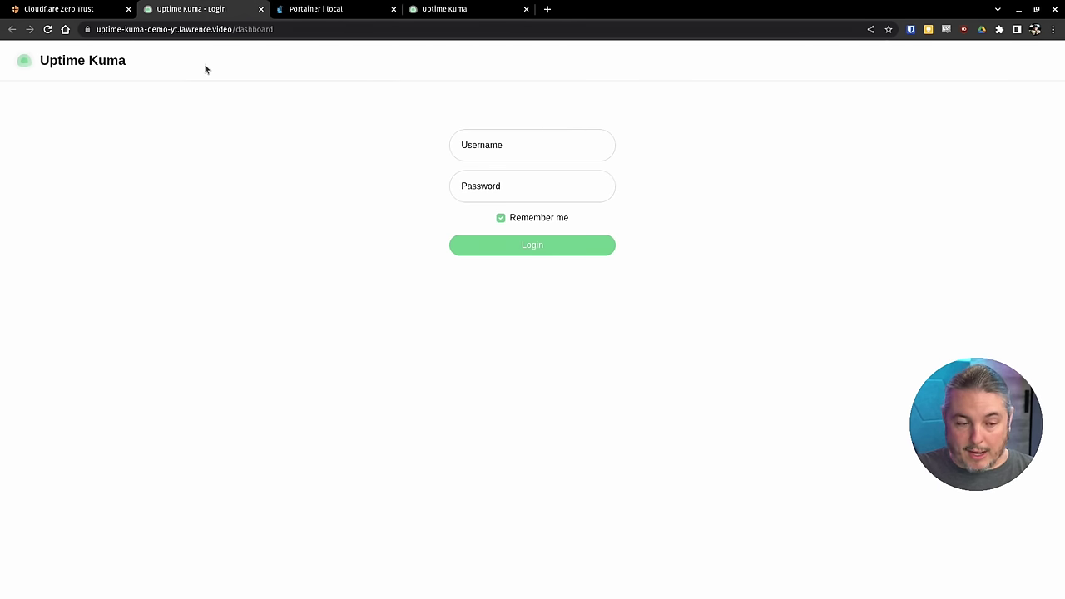
left_click(59, 9)
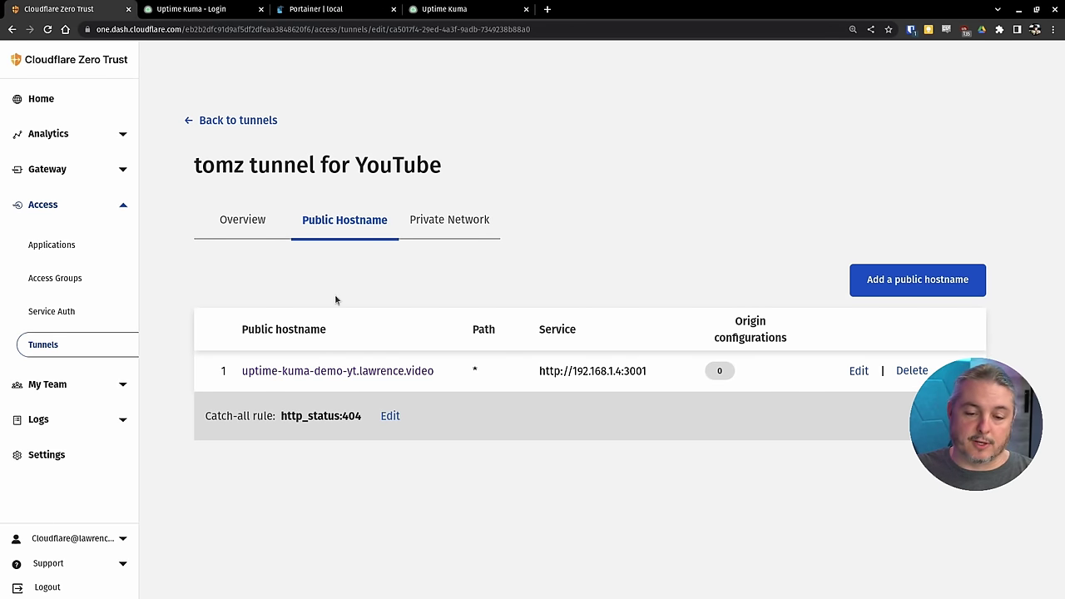
- Add public hostname surveillancestationdva.lawrence.video with service type HTTPS, leaving the URL empty
left_click(904, 286)
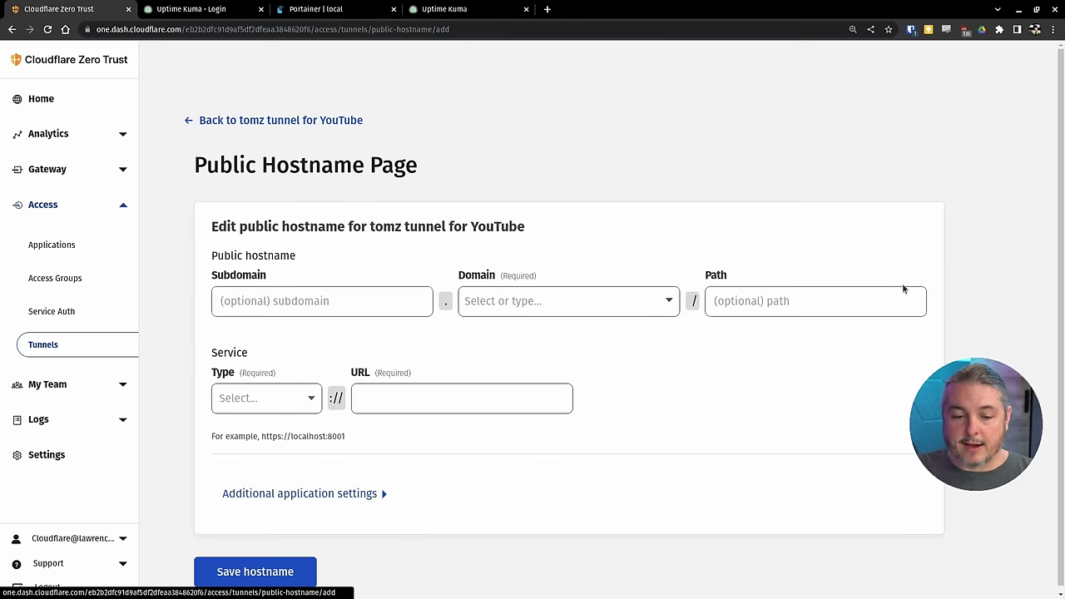
left_click(296, 306)
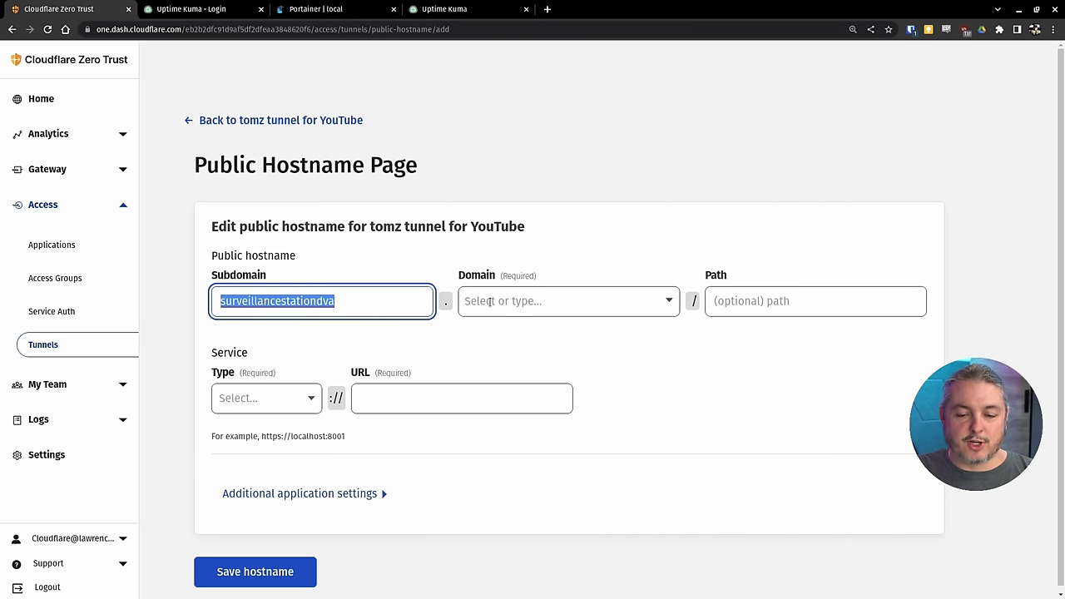
left_click(518, 300)
left_click(528, 334)
left_click(375, 305)
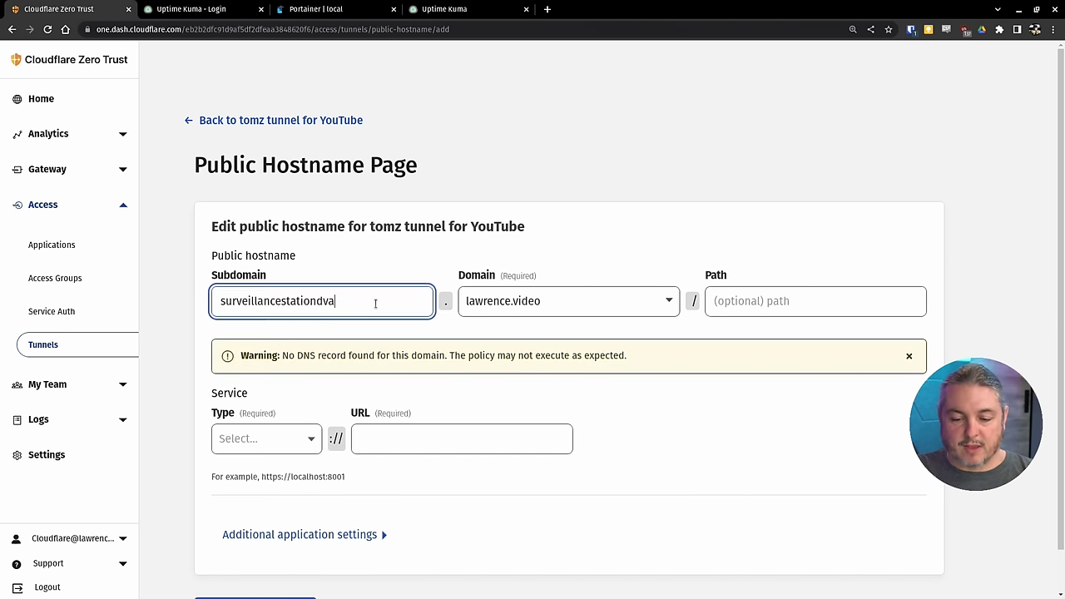
left_click(270, 450)
left_click(264, 495)
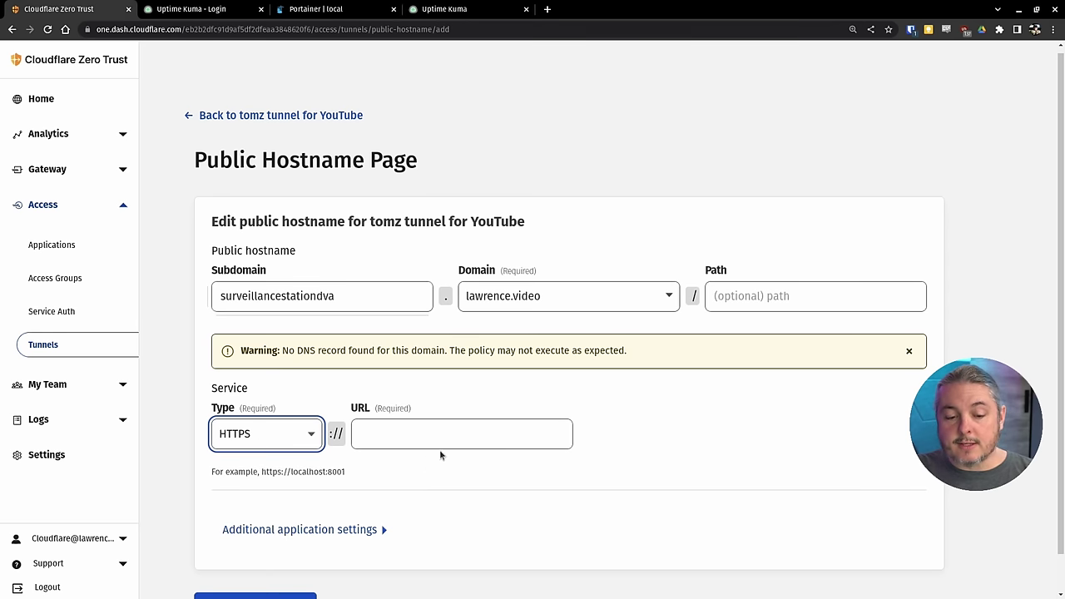
left_click(448, 440)
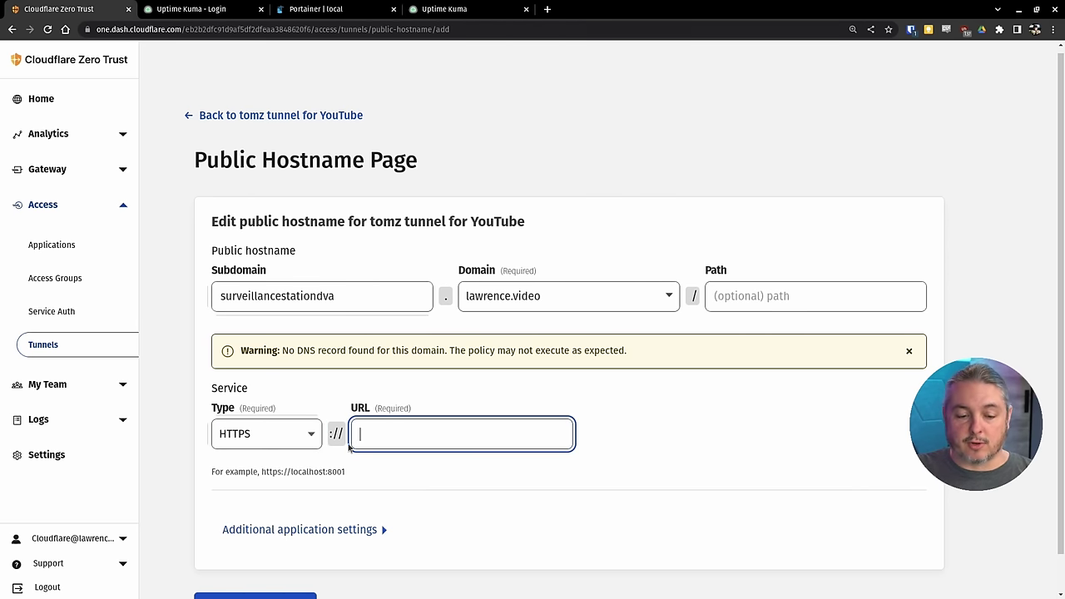
key("alt+Tab")
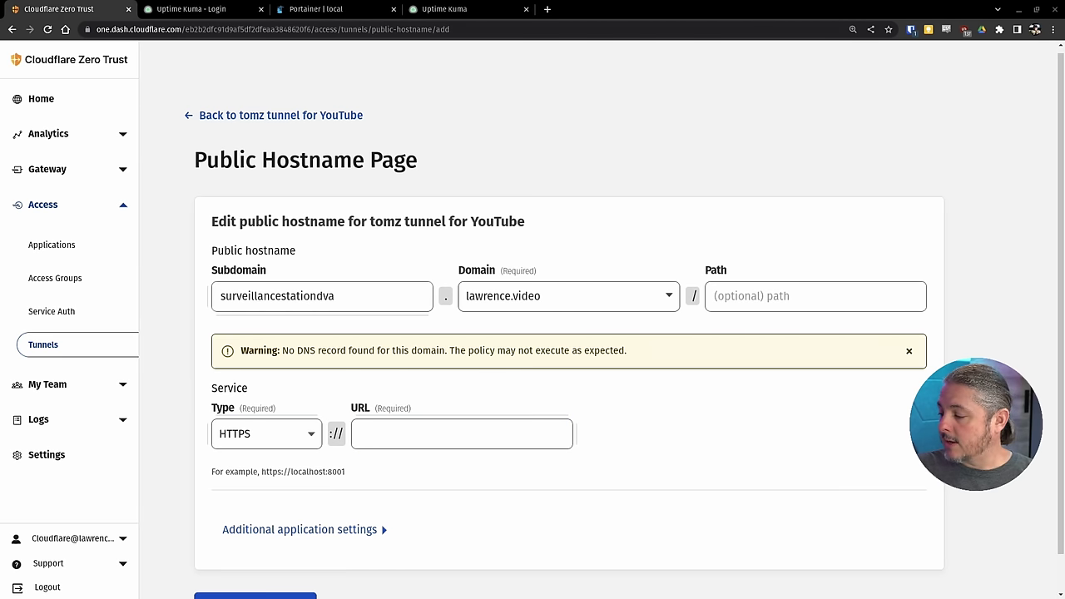
- Load the NVR's DSM at 192.168.60.15:5001 in a new tab and copy its address
left_click(547, 9)
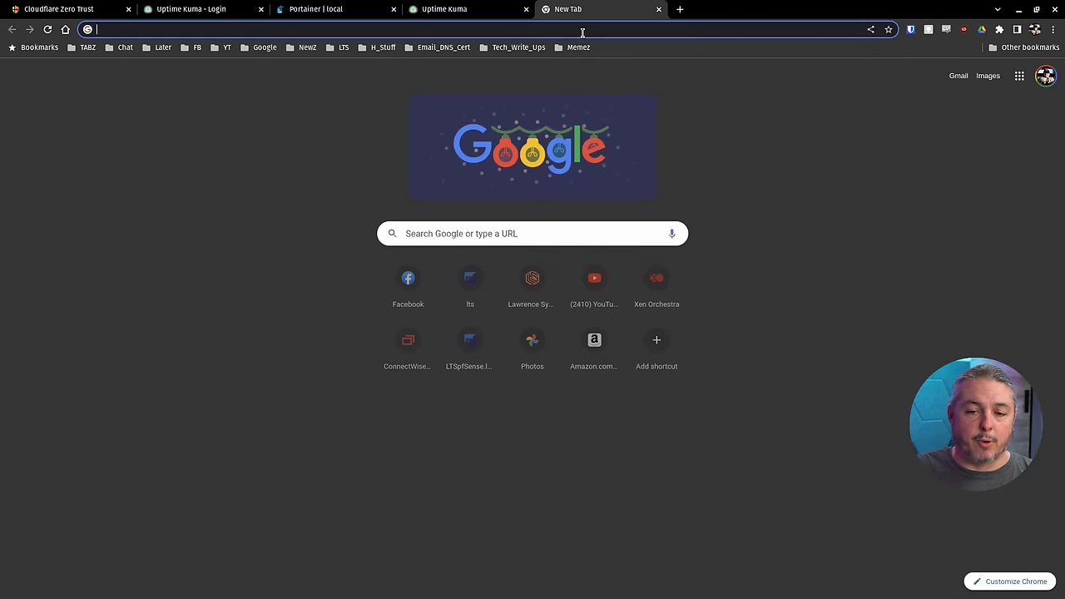
type("192.168.60.15:5001")
key("Return")
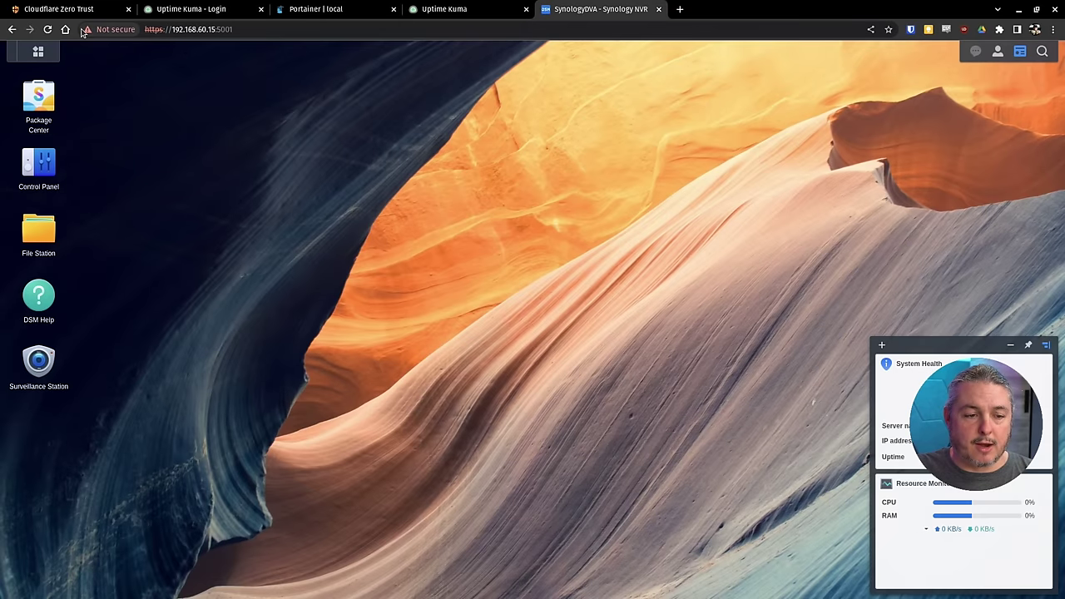
left_click(166, 29)
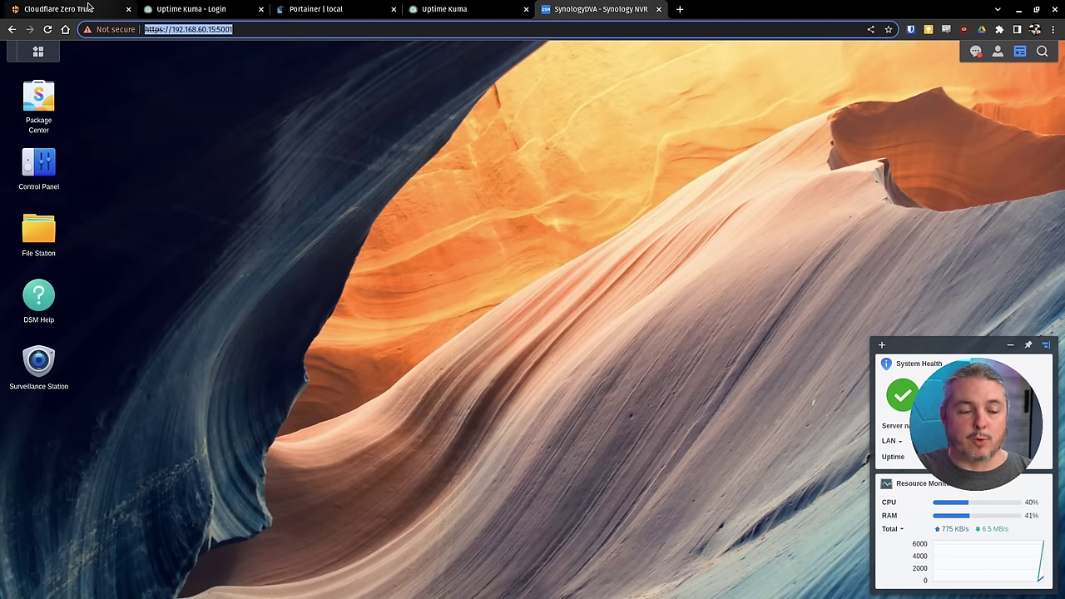
- Paste 192.168.60.15:5001 as the new hostname's service URL
mouse_move(179, 13)
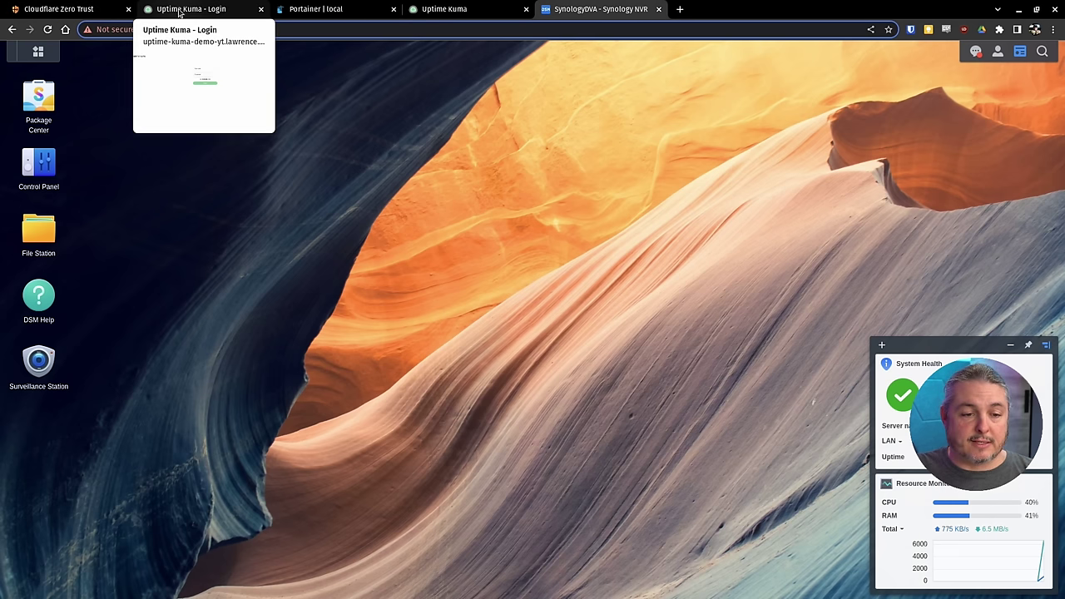
left_click(75, 8)
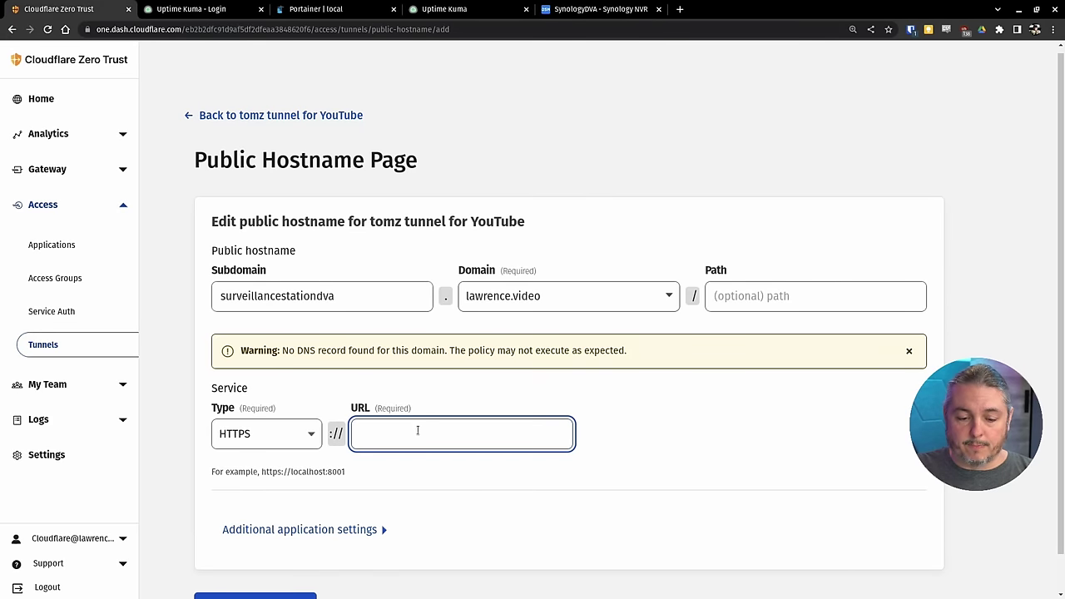
type("192.168.60.15:5001")
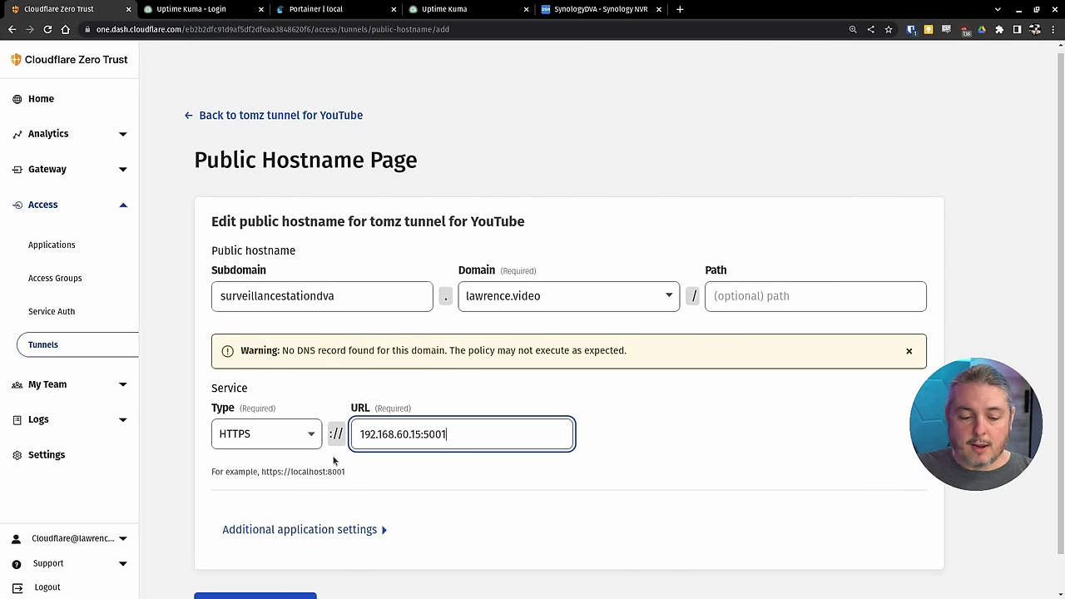
- Enable No TLS Verify under Additional application settings > TLS and save the hostname
scroll(311, 452, "down", 1)
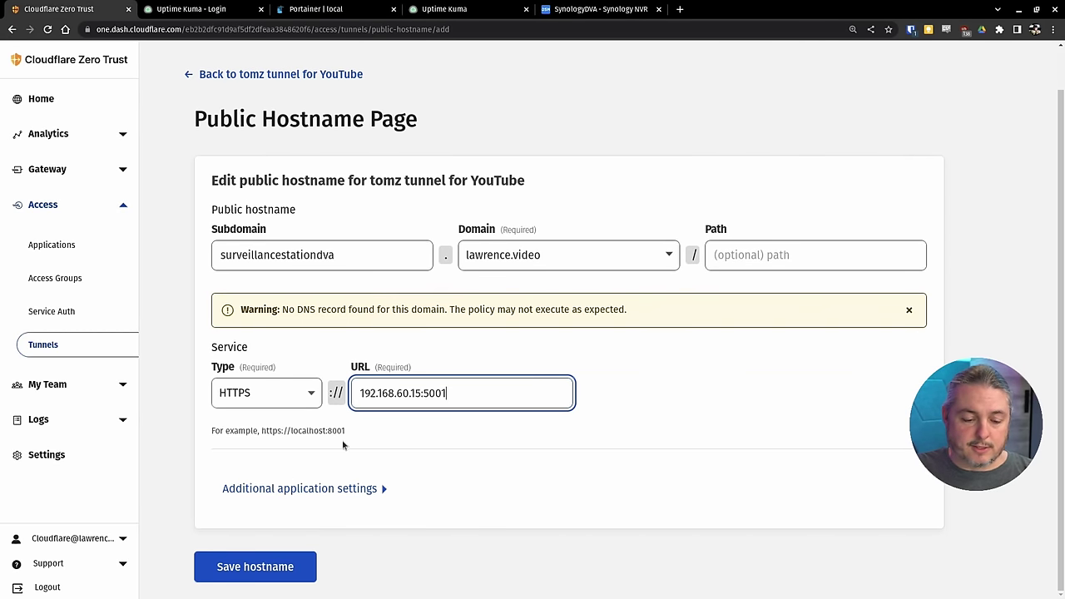
left_click(298, 490)
scroll(288, 388, "down", 4)
scroll(288, 389, "up", 1)
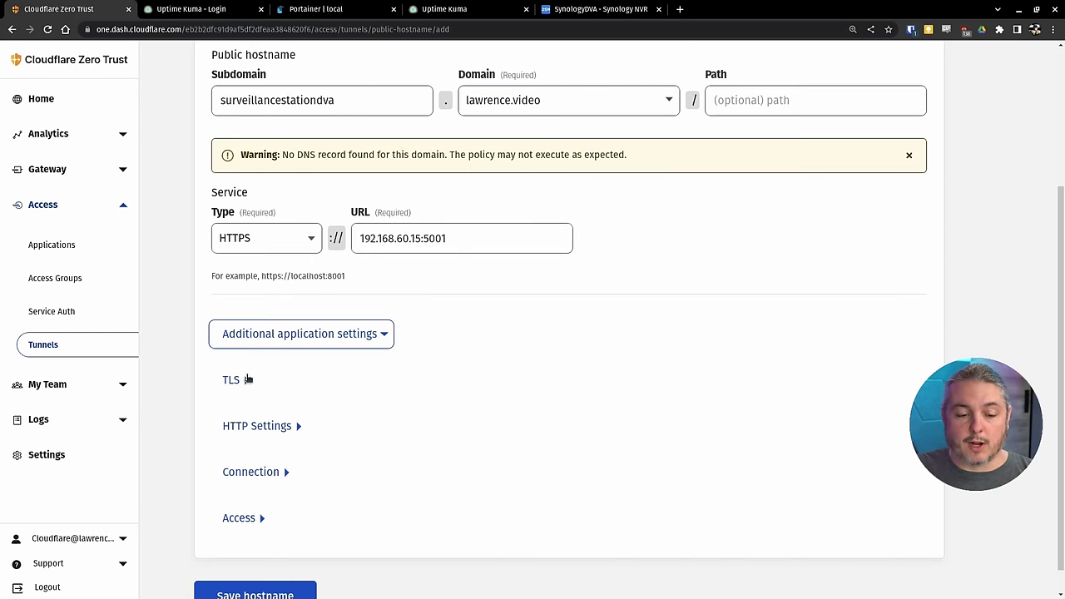
left_click(243, 379)
scroll(479, 350, "down", 4)
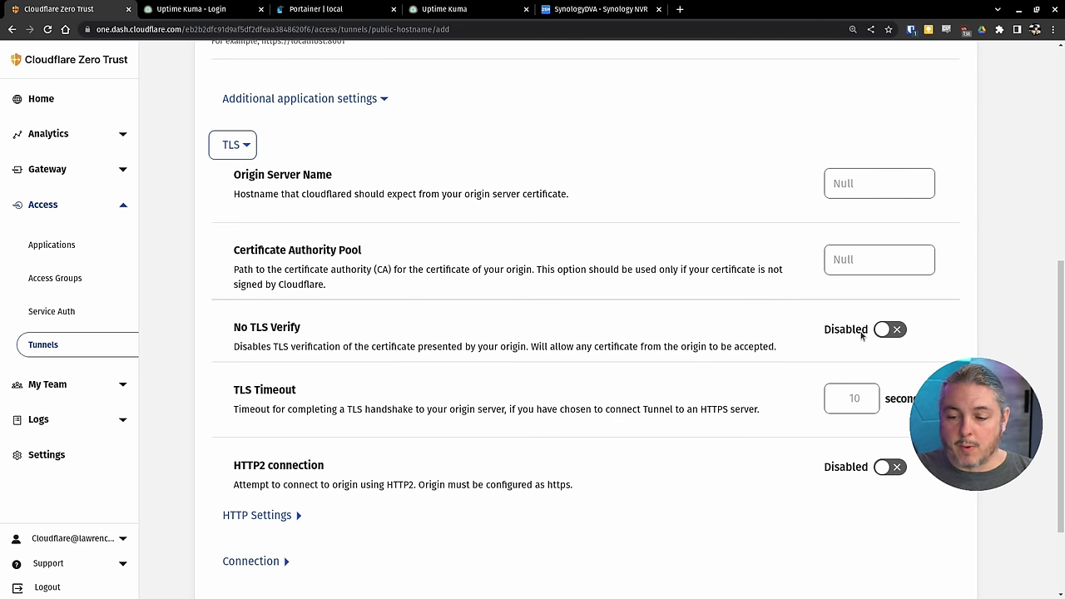
left_click(884, 333)
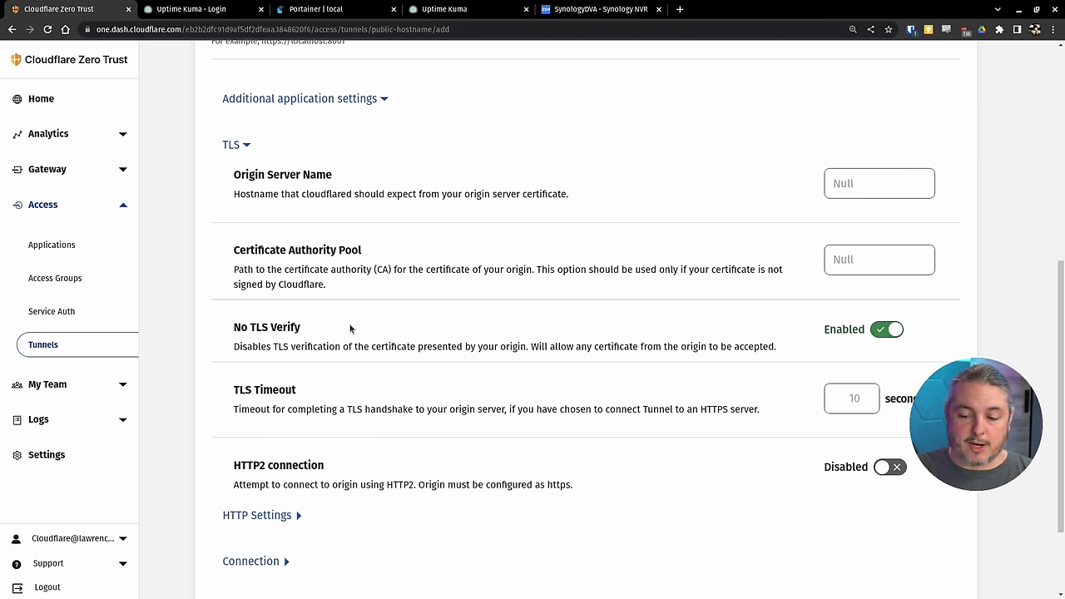
scroll(350, 329, "down", 2)
left_click(279, 568)
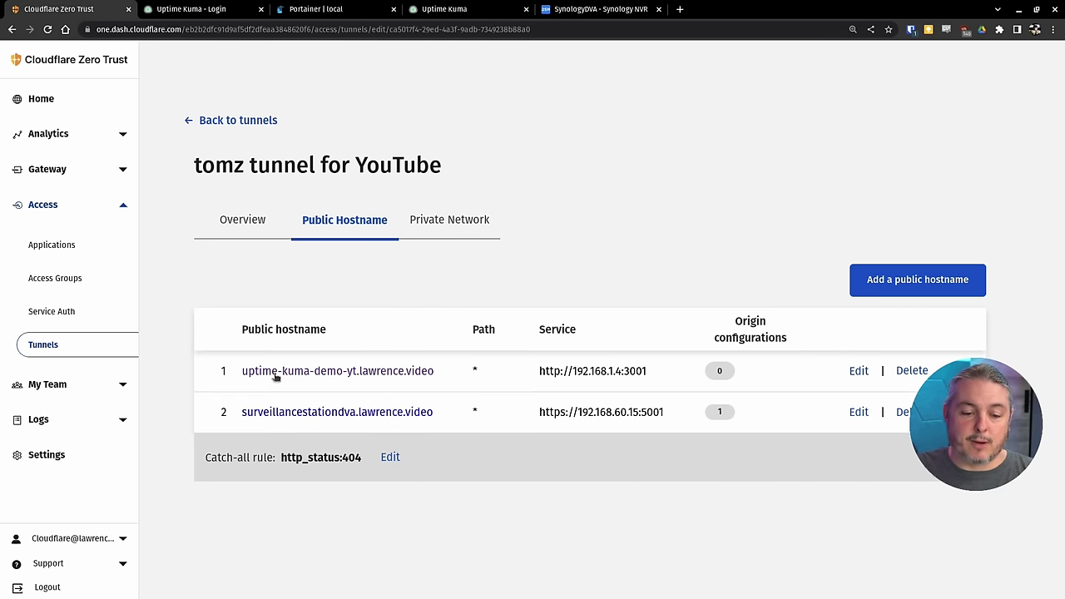
- Open the surveillancestationdva.lawrence.video sign-in page and select its full address
middle_click(274, 411)
left_click(236, 8)
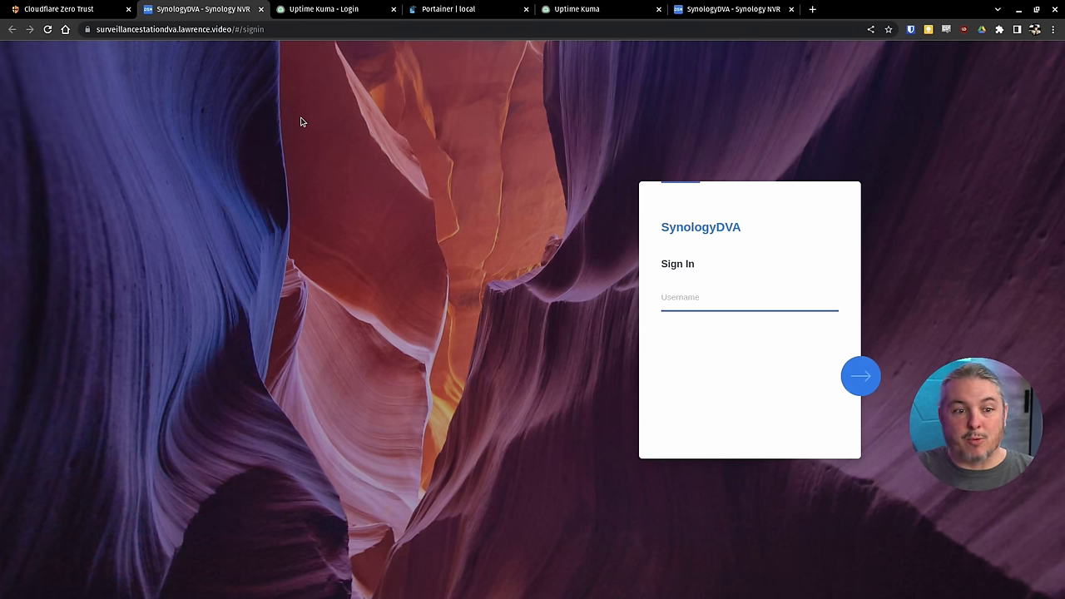
left_click(293, 29)
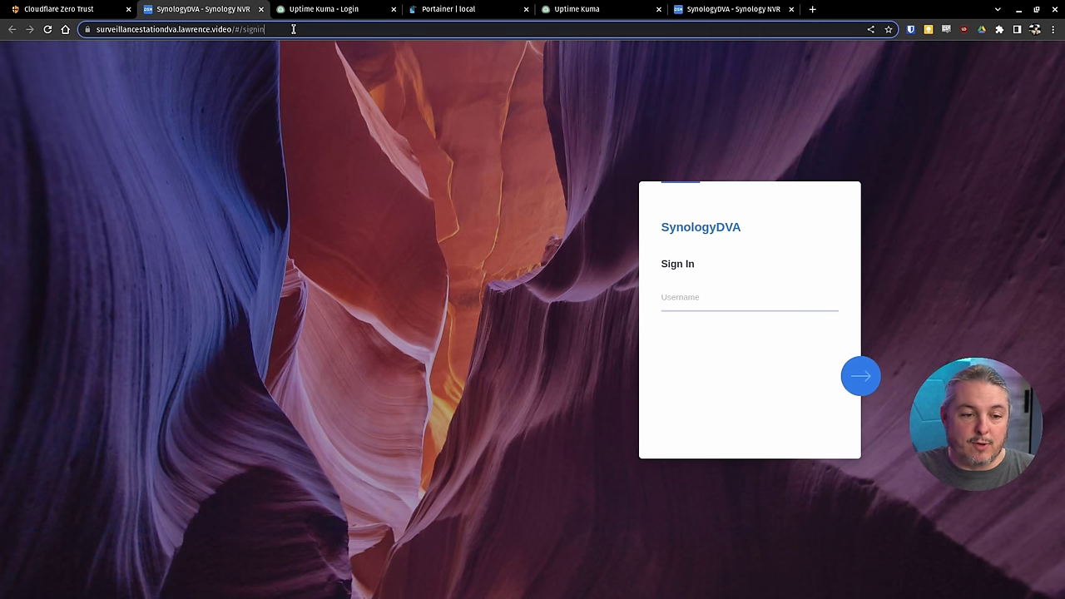
left_click_drag(293, 30, 86, 30)
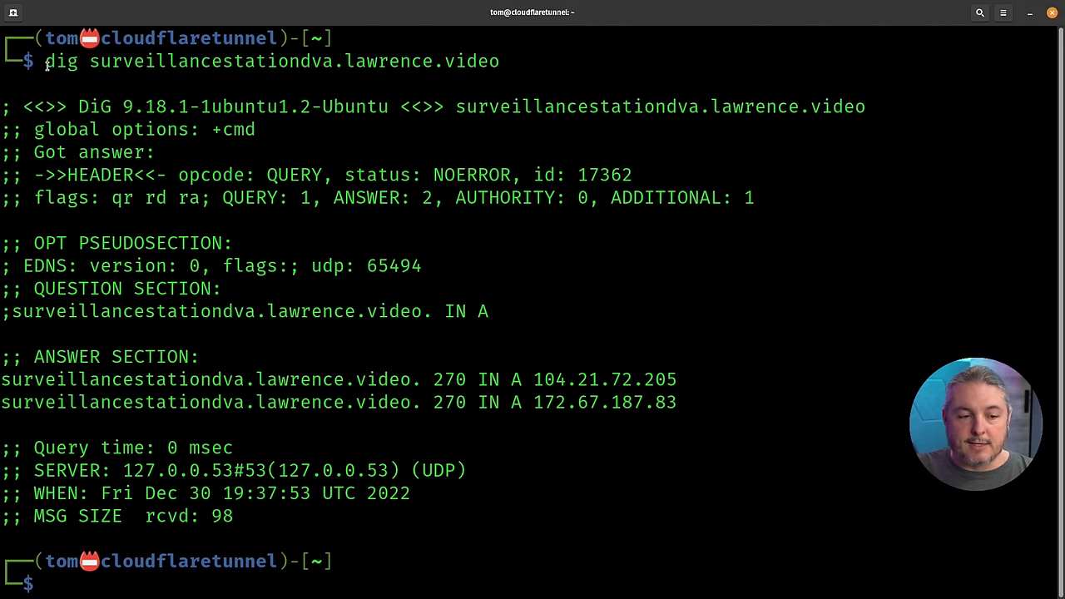
- Highlight the dig command and its answer showing 104.21.72.205 and 172.67.187.83
left_click_drag(45, 67, 501, 66)
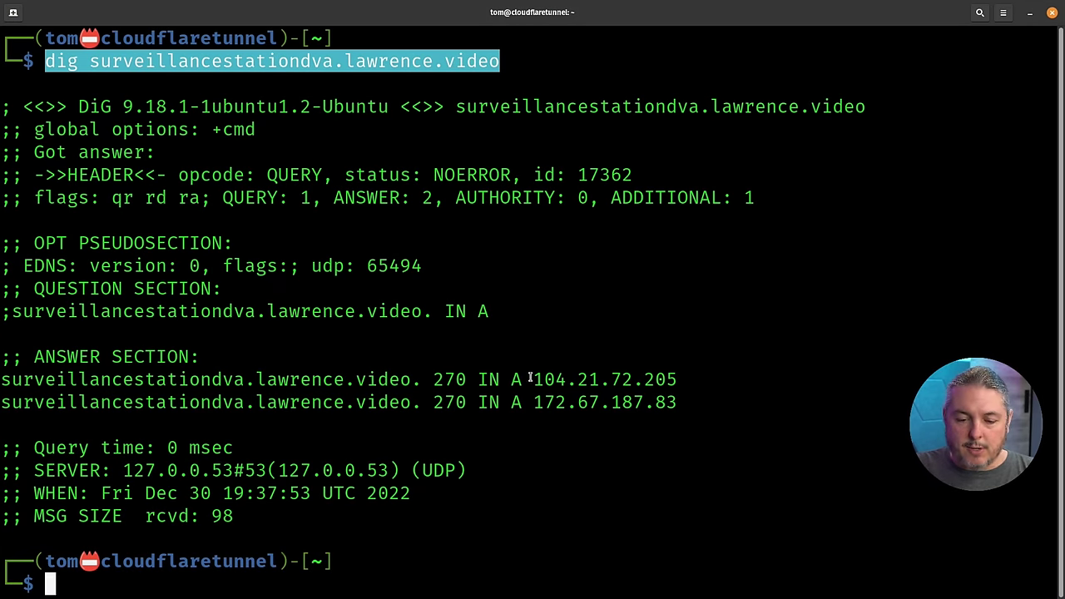
left_click_drag(530, 378, 677, 385)
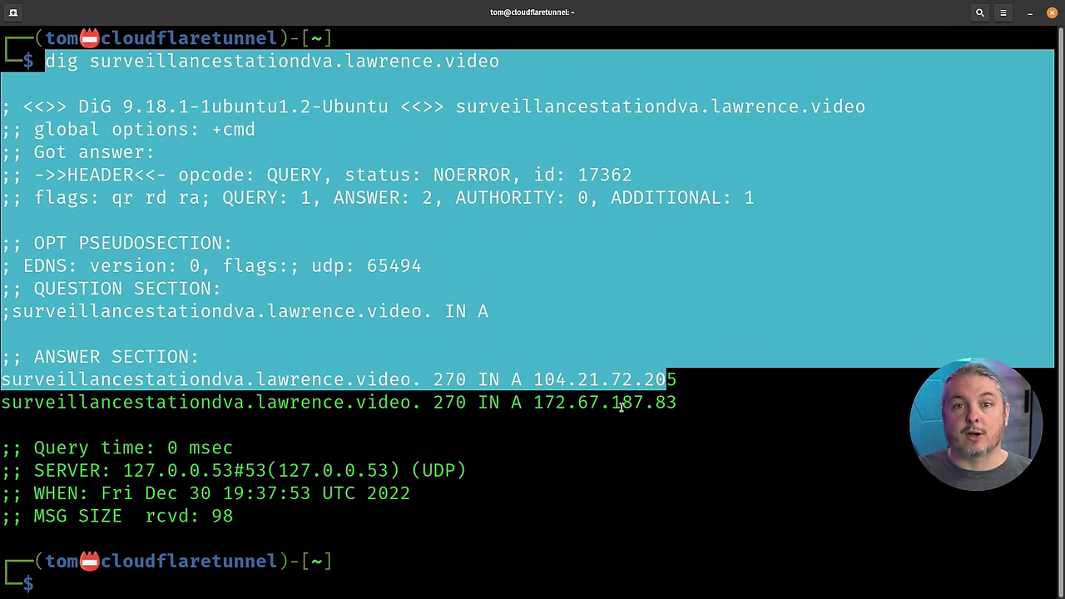
left_click(621, 406)
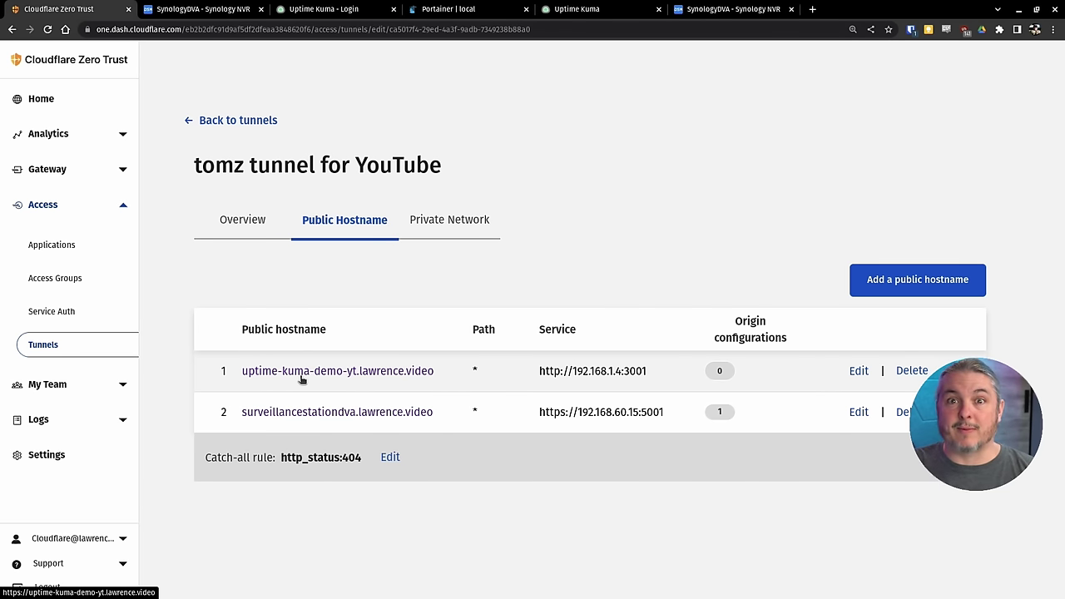
- Copy the 192.168.1.4:3001 service address from the uptime-kuma-demo-yt hostname
left_click(859, 372)
left_click(423, 373)
key("ctrl+c")
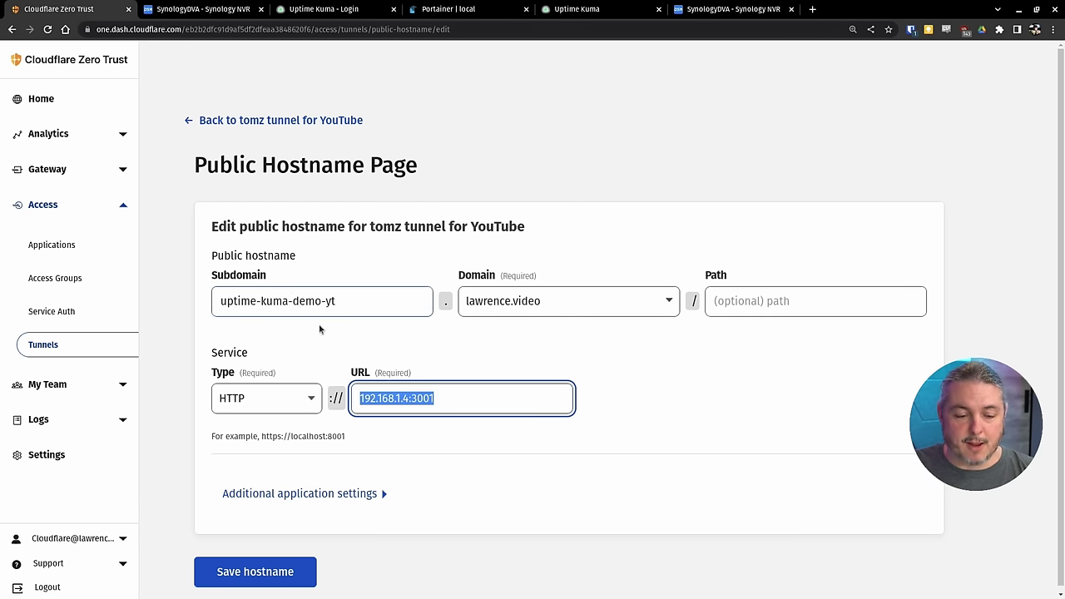
left_click(73, 346)
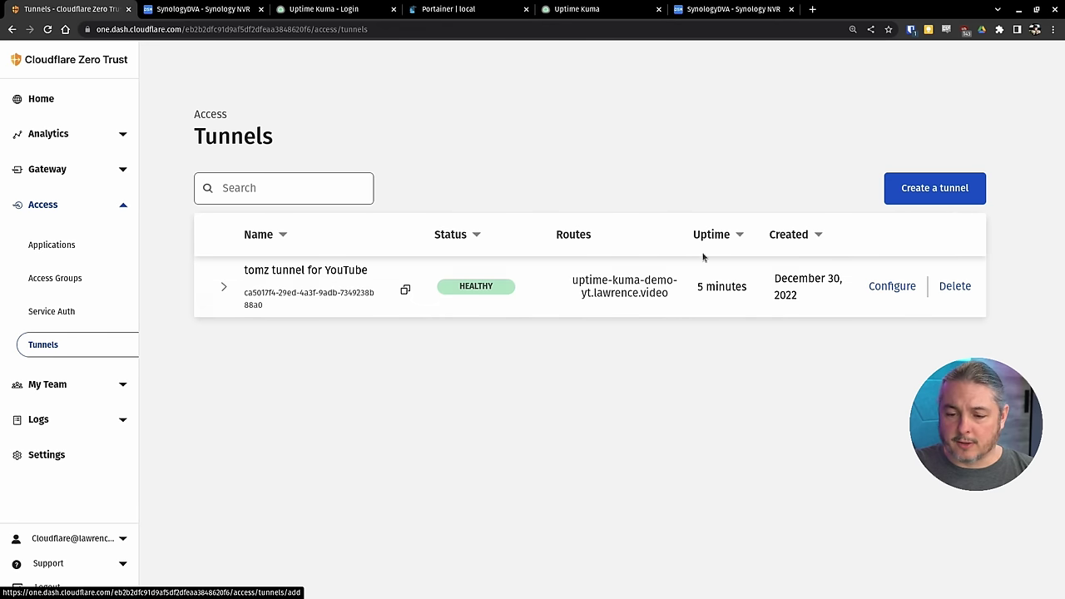
left_click(892, 287)
left_click(344, 220)
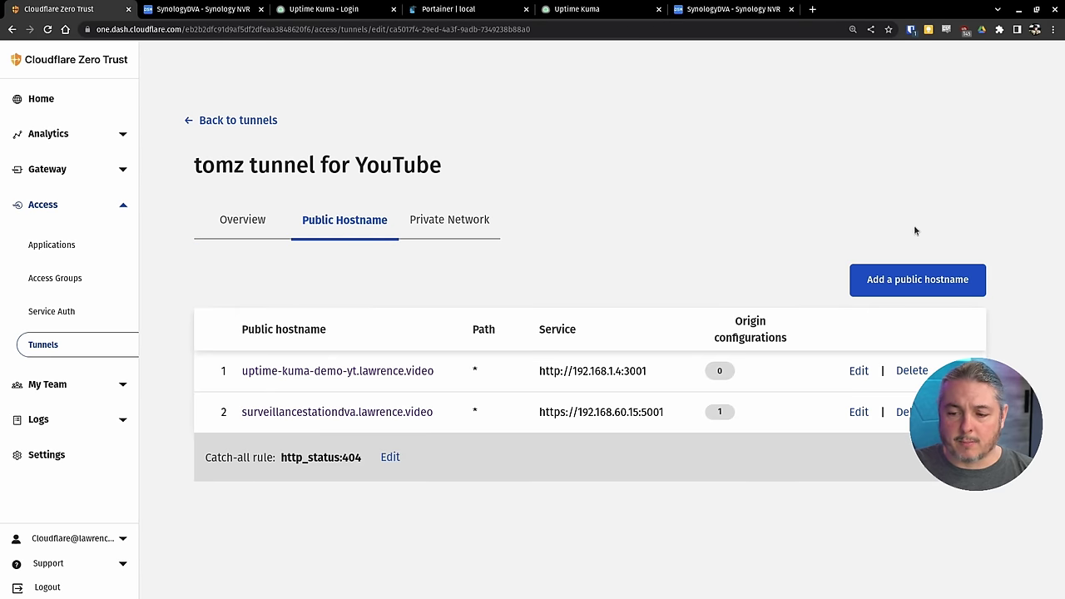
- Add a new public hostname with subdomain uptime-secure-kuma and service URL 192.168.1.4:3001
left_click(897, 280)
left_click(337, 308)
key("ctrl+v")
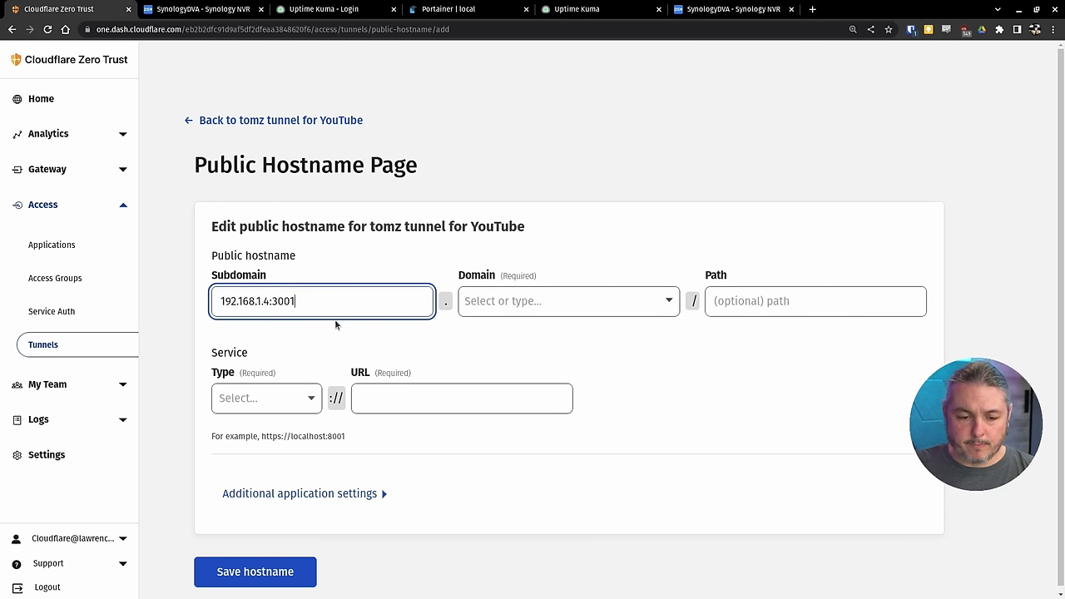
left_click(411, 398)
key("ctrl+v")
triple_click(398, 300)
type("up")
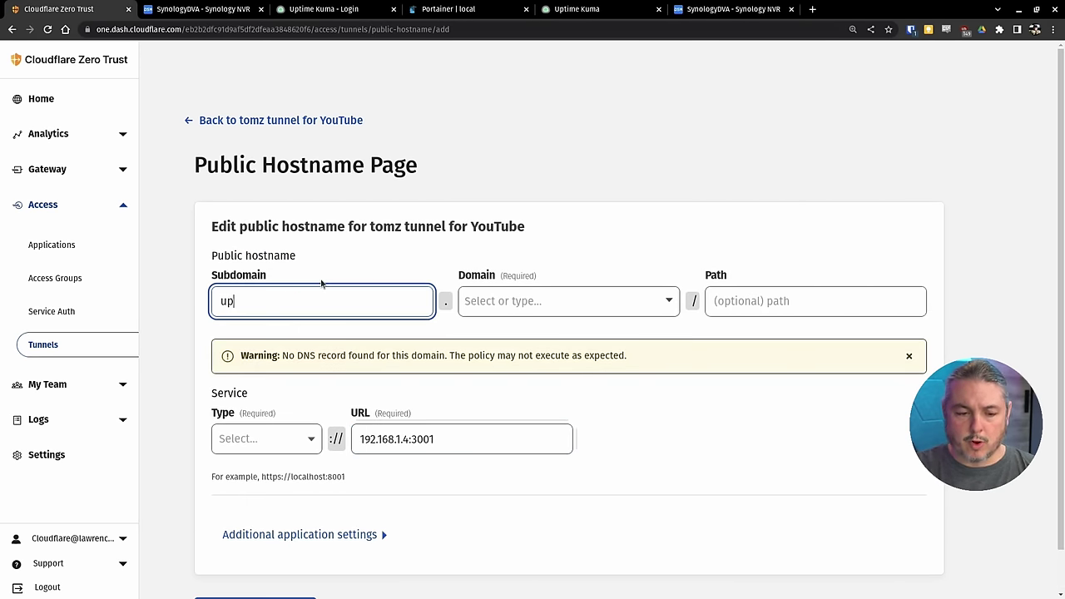
type("time-s")
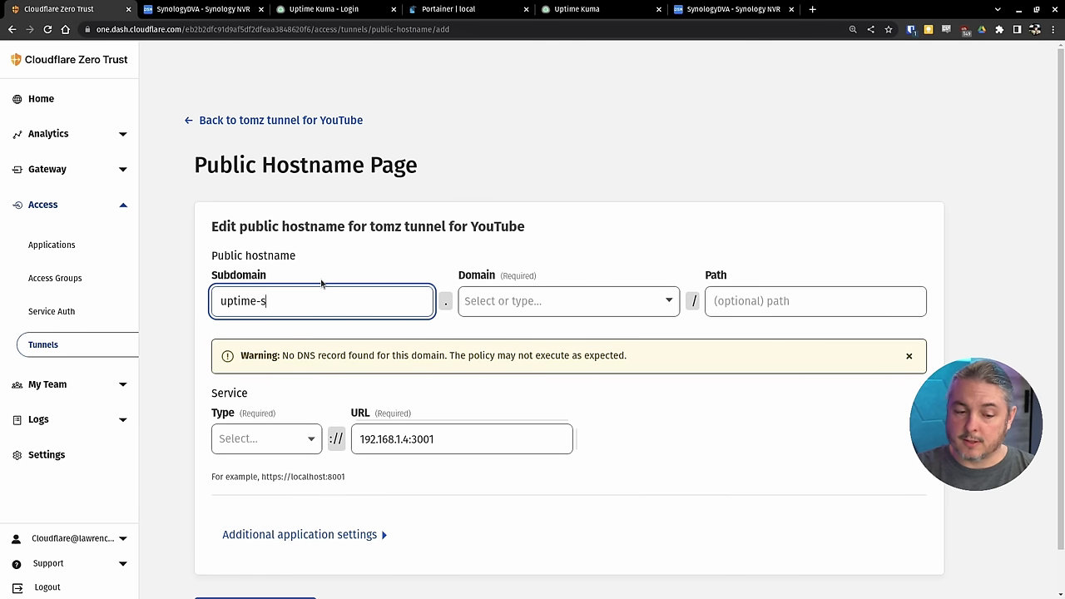
type("ecure-kuma")
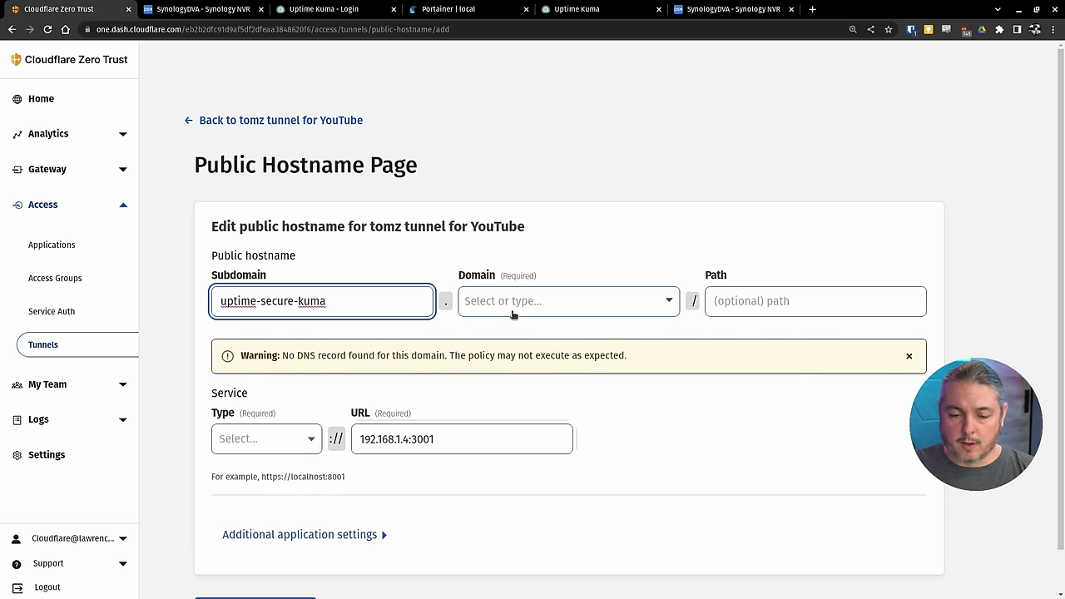
- Choose domain lawrence.video and service type HTTP, then save the hostname
left_click(511, 310)
left_click(511, 337)
left_click(266, 441)
left_click(259, 467)
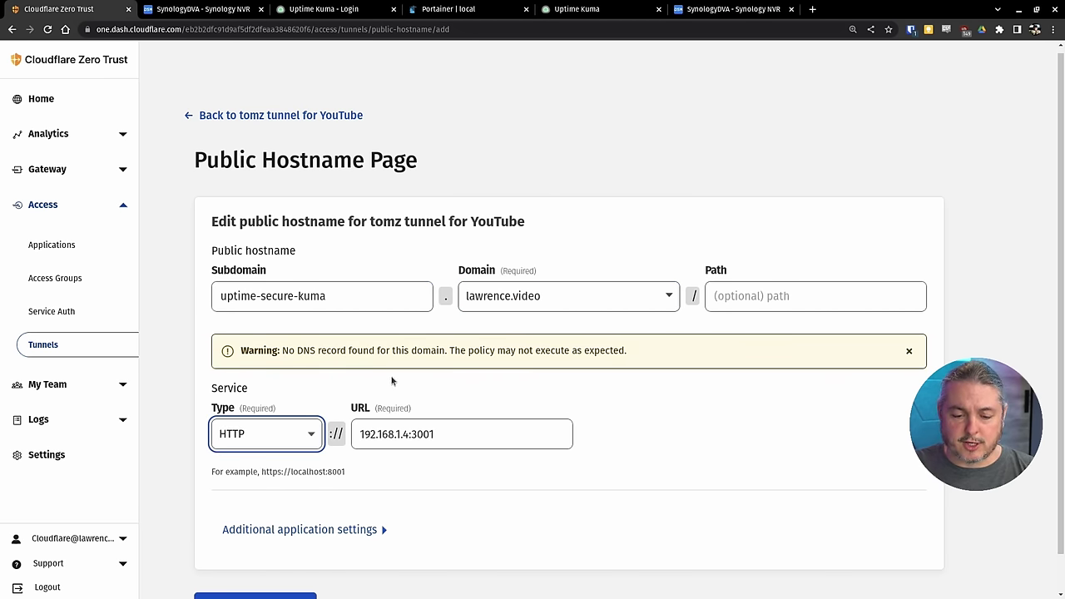
scroll(668, 335, "down", 1)
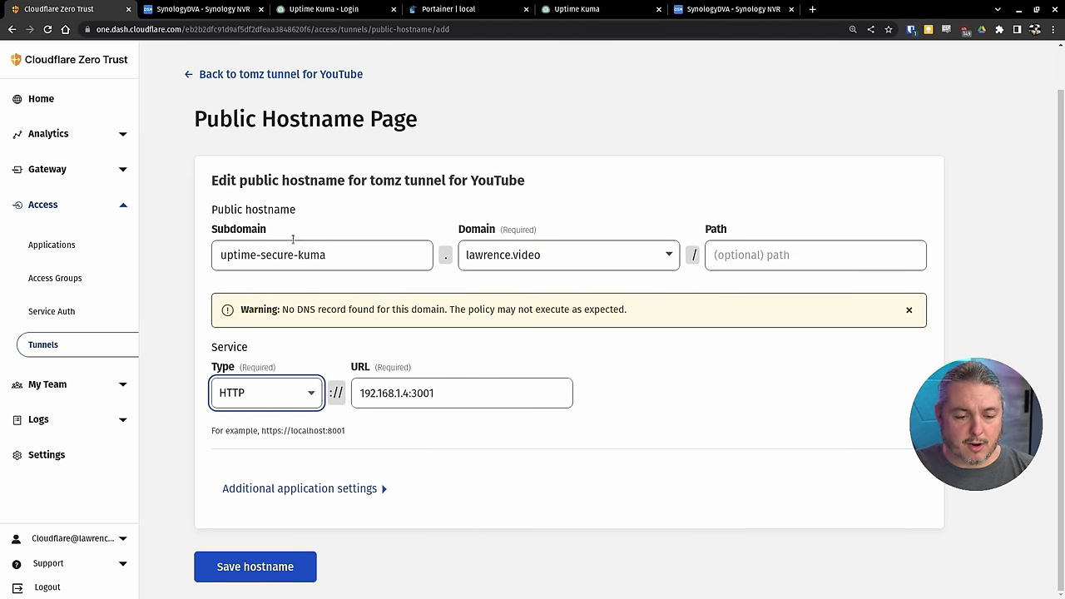
triple_click(342, 260)
key("ctrl+c")
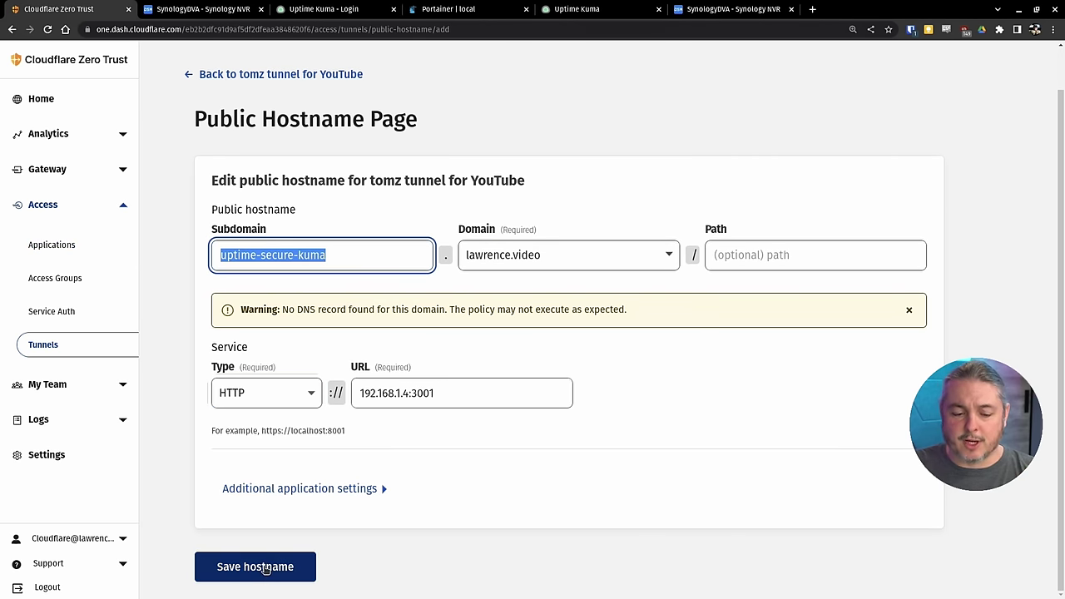
left_click(267, 566)
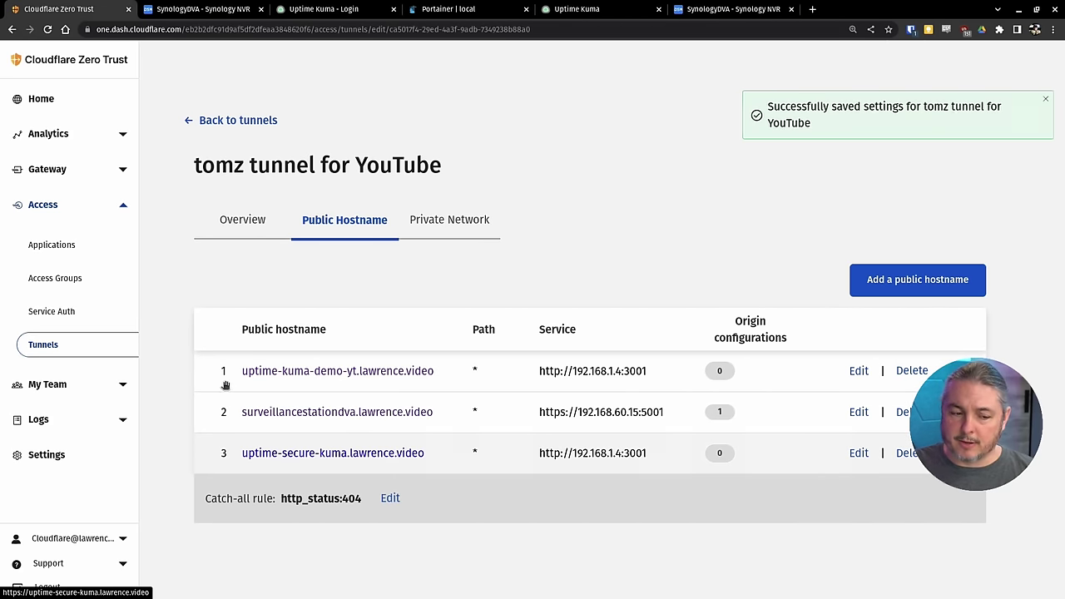
- Start a new self-hosted Access application named uptime-secure-kuma
left_click(68, 247)
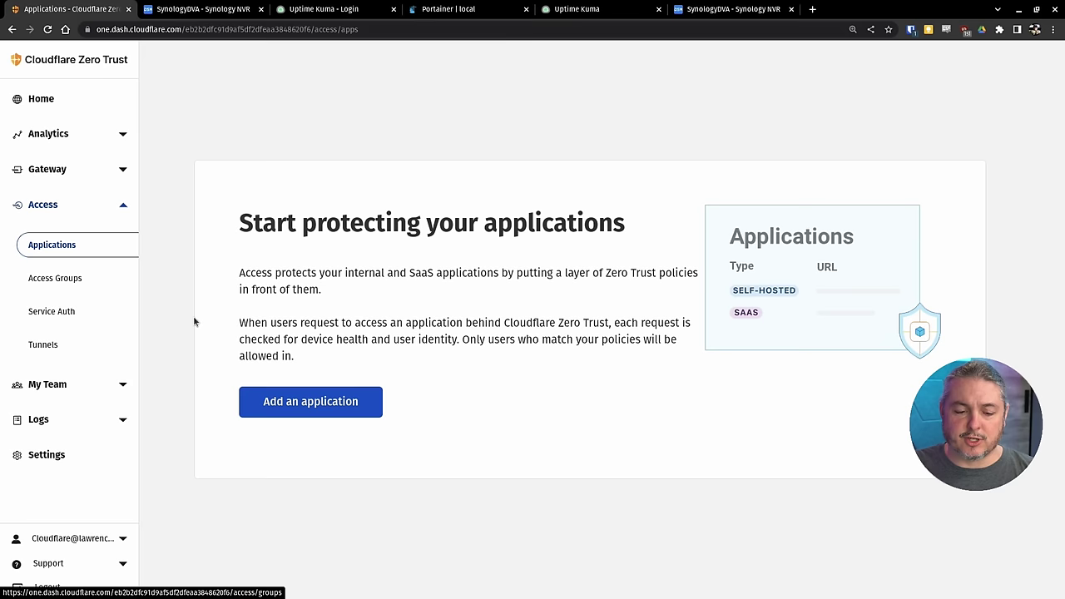
left_click(316, 401)
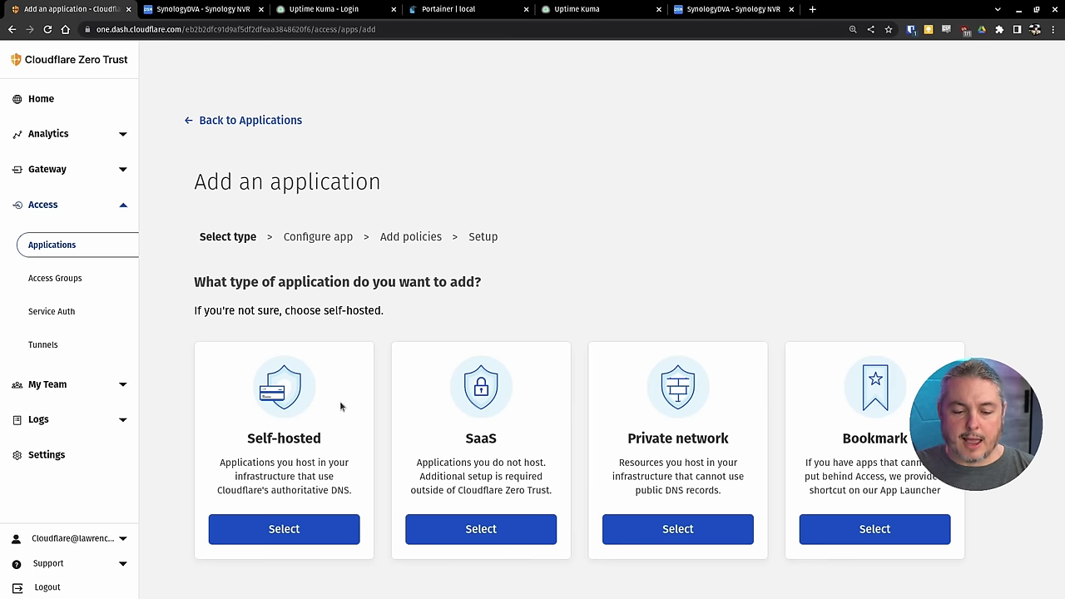
left_click(297, 520)
left_click(298, 352)
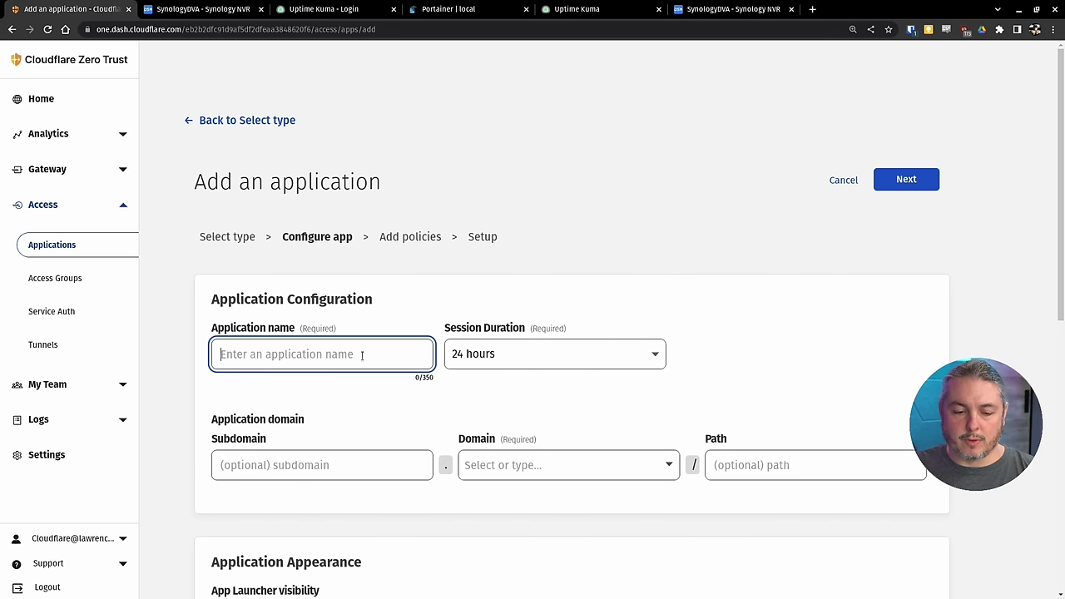
type("uptime-secure-kuma")
- Set the application domain to uptime-secure-kuma on lawrence.video
left_click(271, 473)
key("ctrl+v")
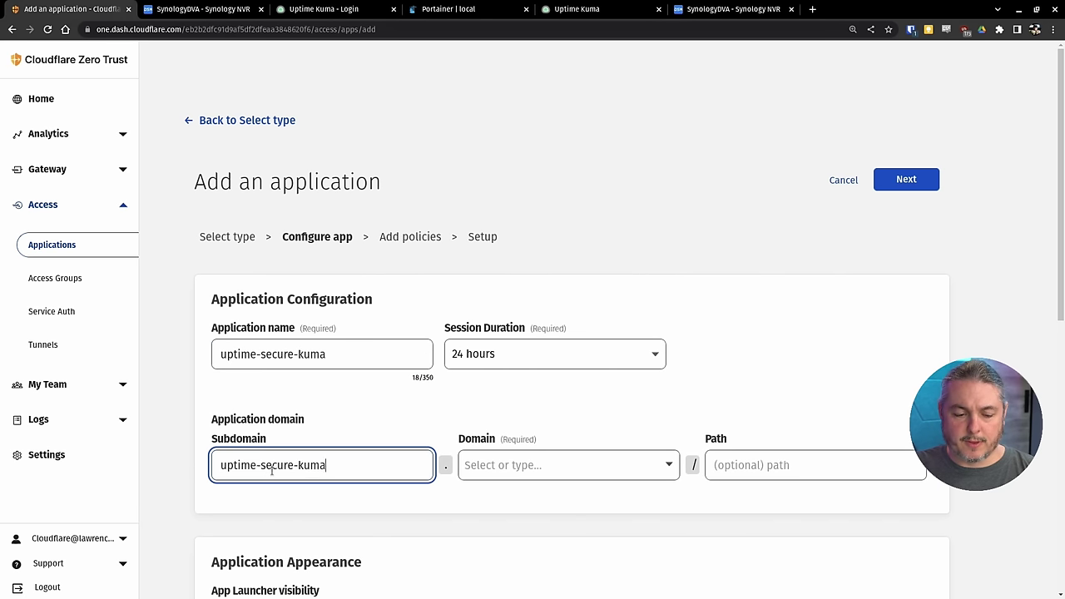
left_click(505, 471)
left_click(509, 498)
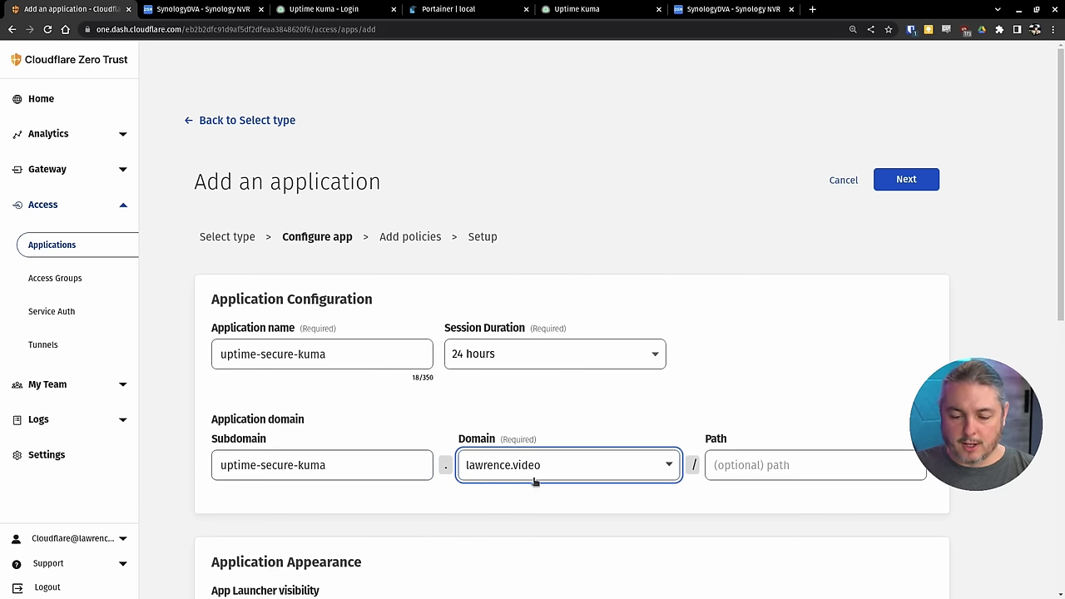
scroll(626, 402, "down", 6)
scroll(595, 292, "up", 3)
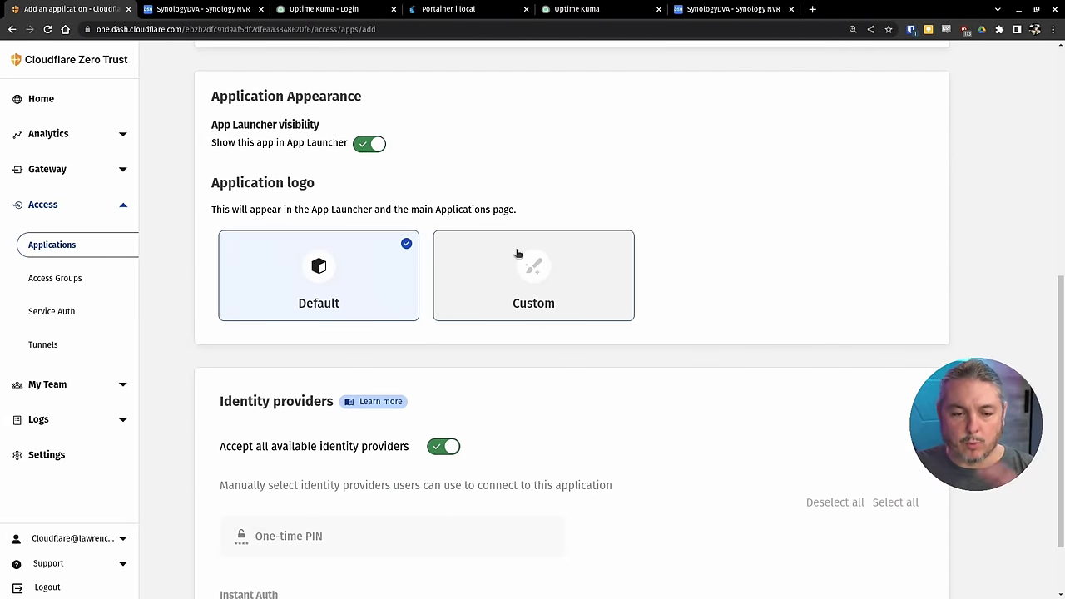
scroll(518, 253, "down", 3)
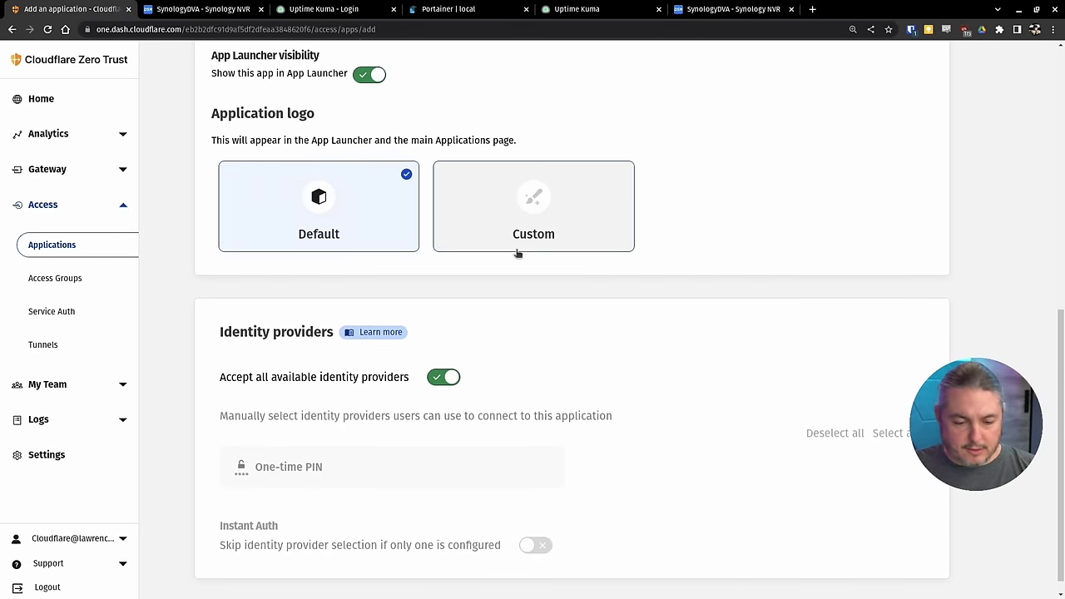
scroll(518, 253, "up", 5)
scroll(517, 253, "up", 1)
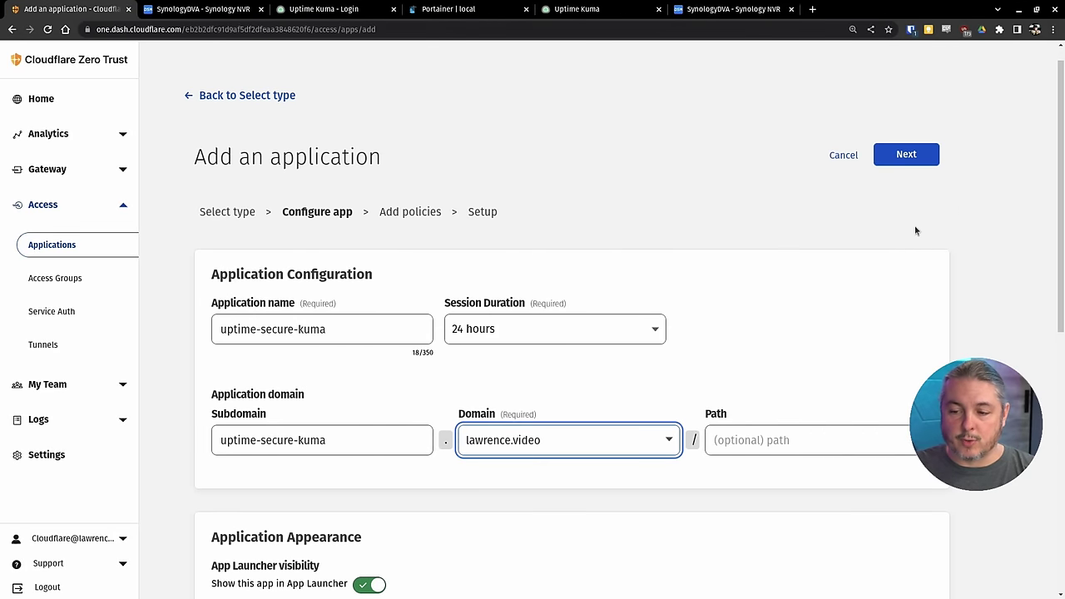
- On the policy step, name the Allow policy uptime-secure-kuma
left_click(906, 155)
left_click(318, 293)
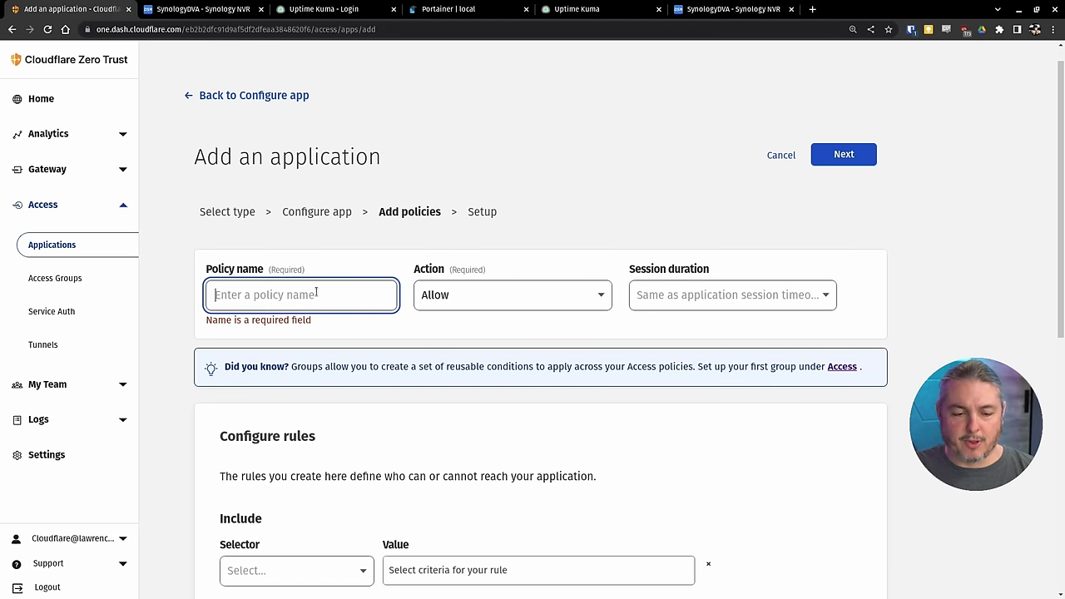
type("uptime-secure-kuma")
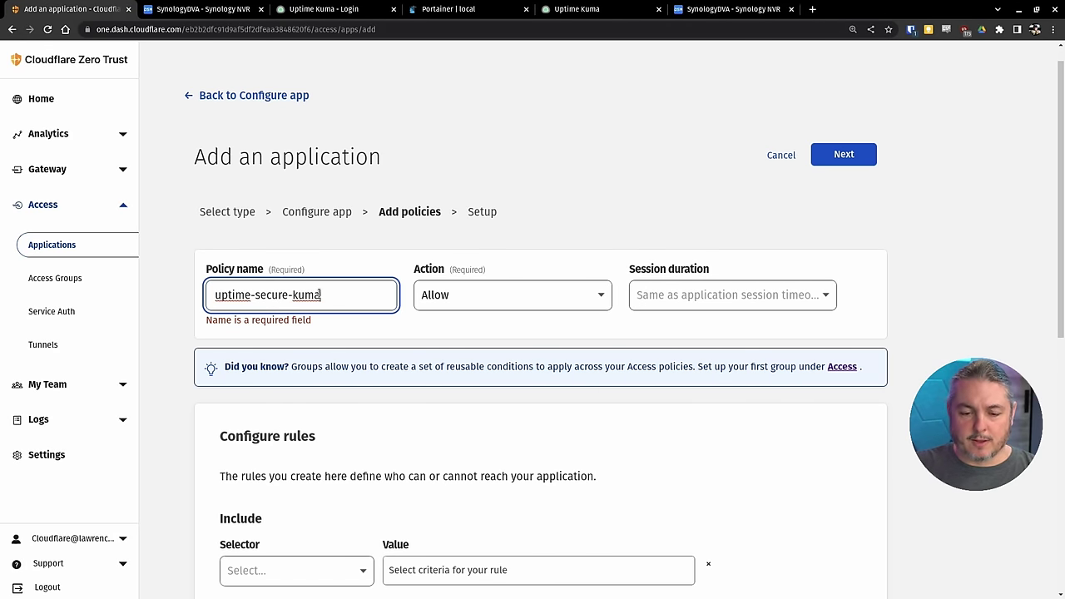
scroll(500, 303, "down", 2)
scroll(620, 270, "up", 1)
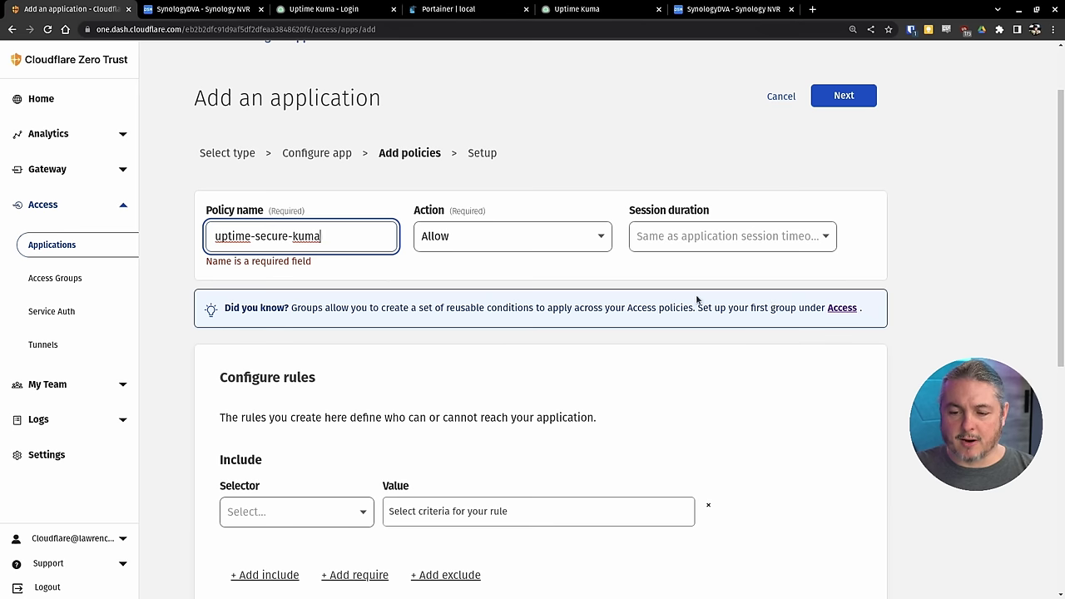
left_click(405, 281)
scroll(366, 337, "down", 3)
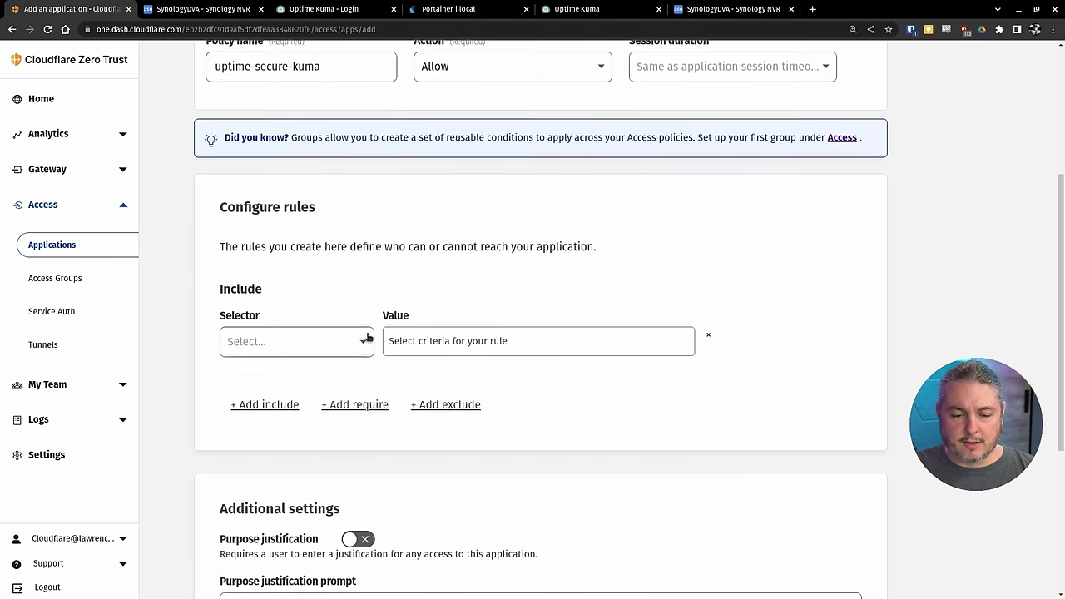
- Set the Include rule selector to 'Emails ending in'
left_click(349, 359)
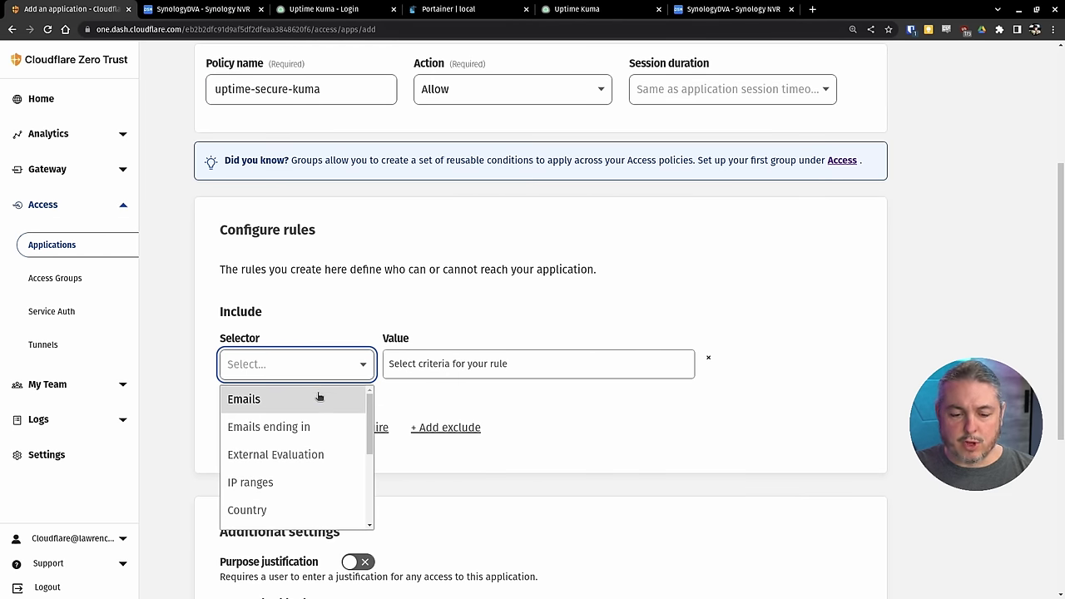
left_click(316, 426)
left_click(333, 364)
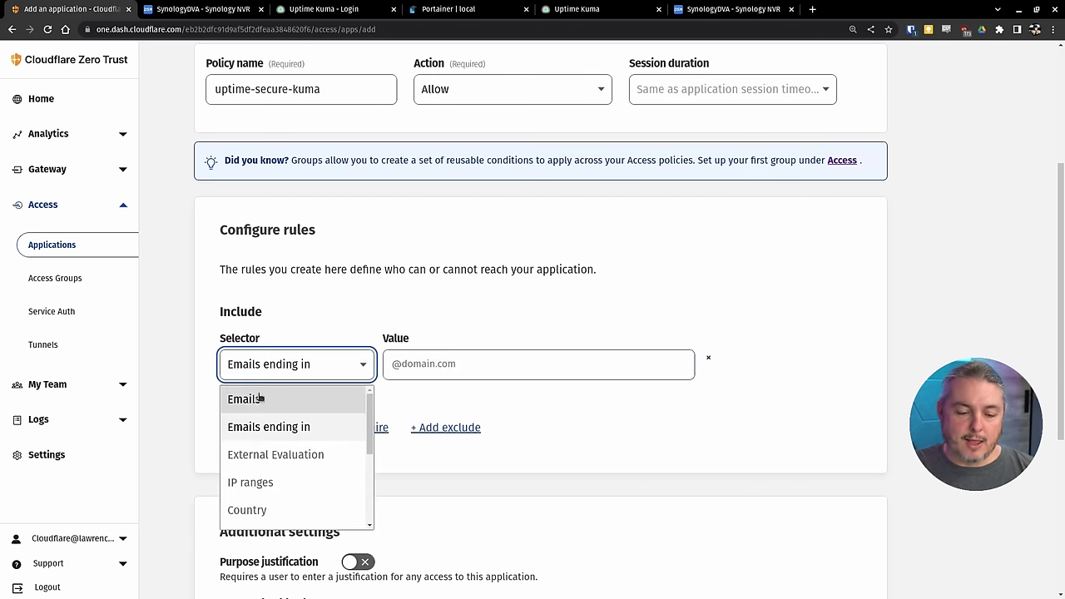
left_click(337, 405)
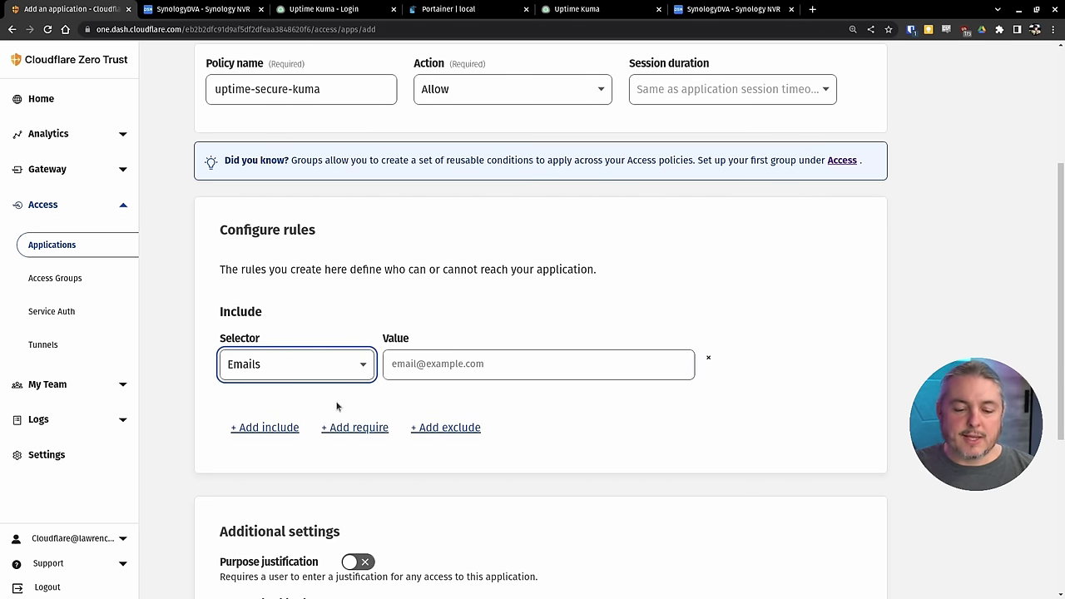
left_click(357, 364)
left_click(289, 427)
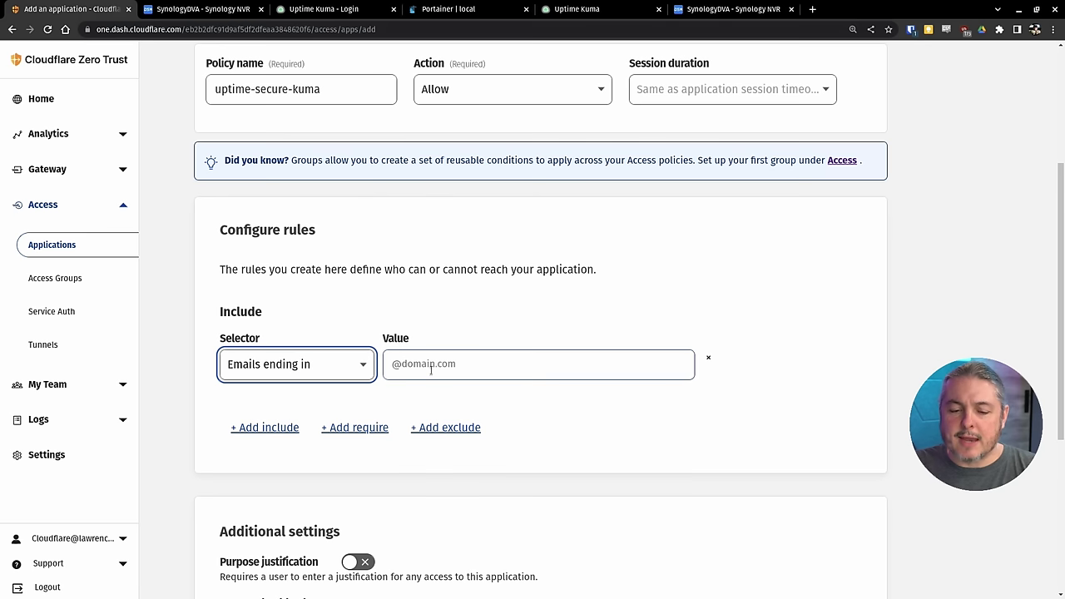
left_click(296, 366)
scroll(314, 428, "down", 4)
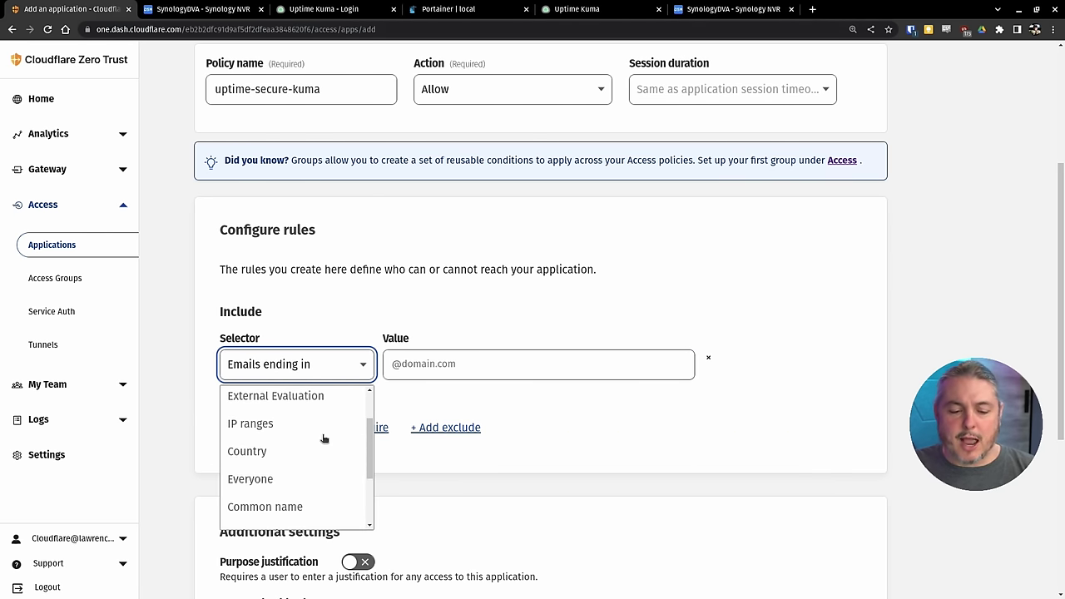
scroll(304, 444, "down", 1)
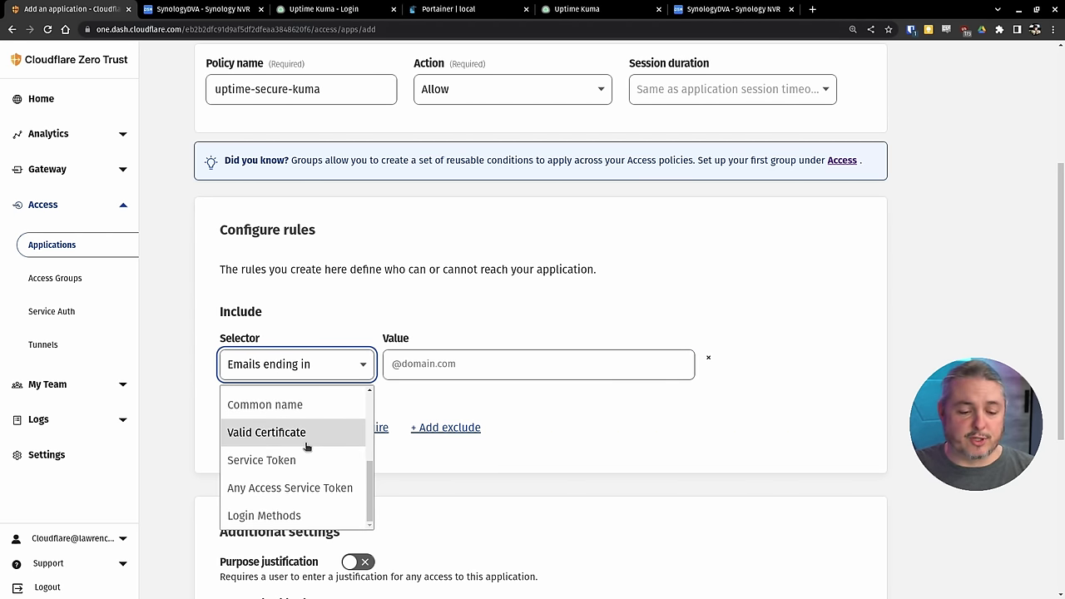
scroll(275, 412, "up", 6)
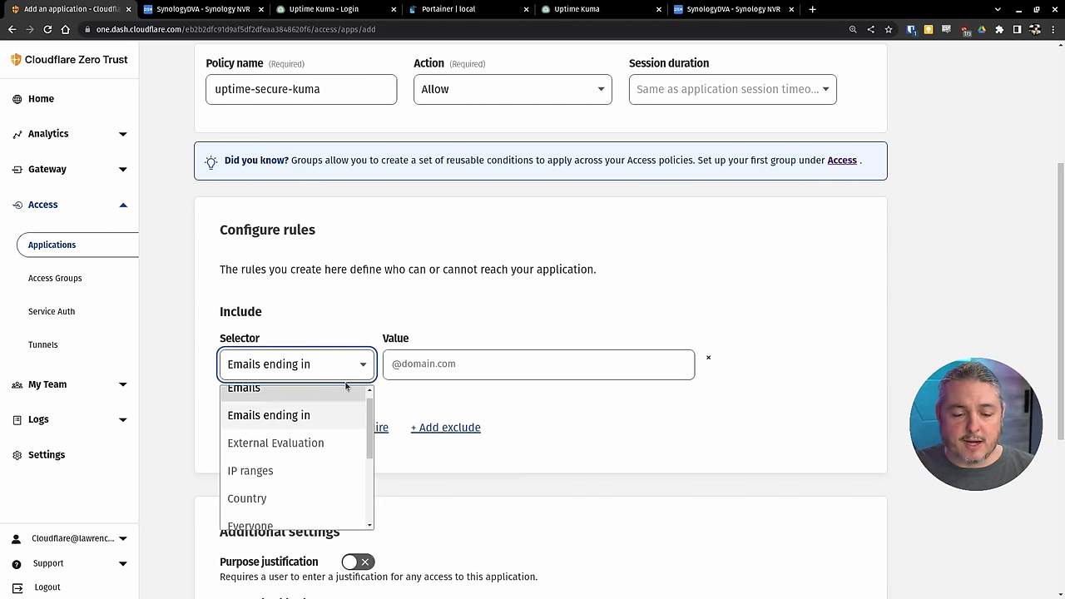
left_click(500, 423)
scroll(505, 335, "down", 1)
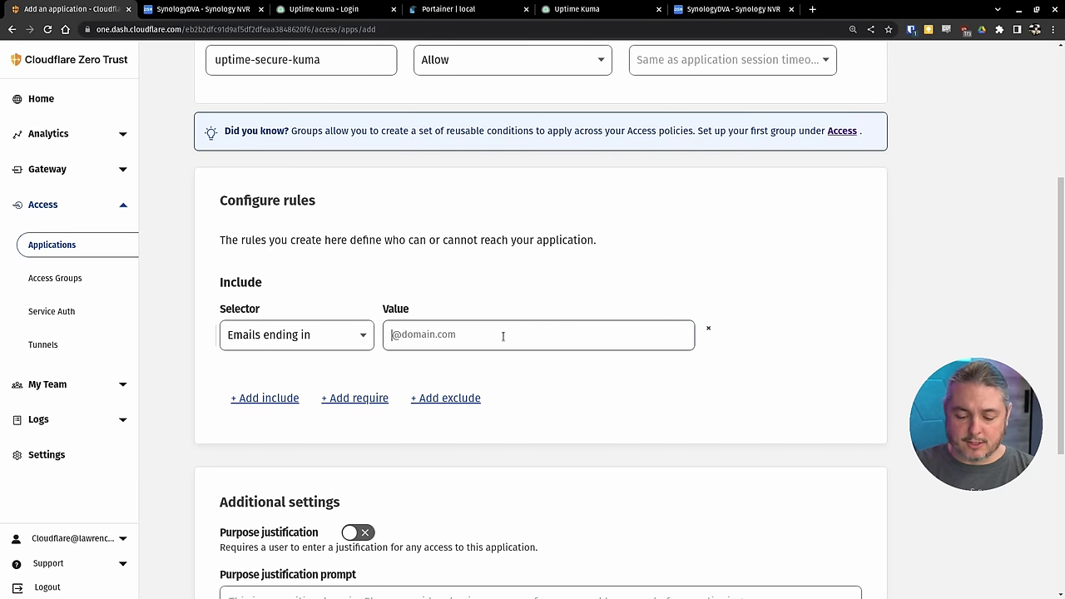
type("@lawrencesystr")
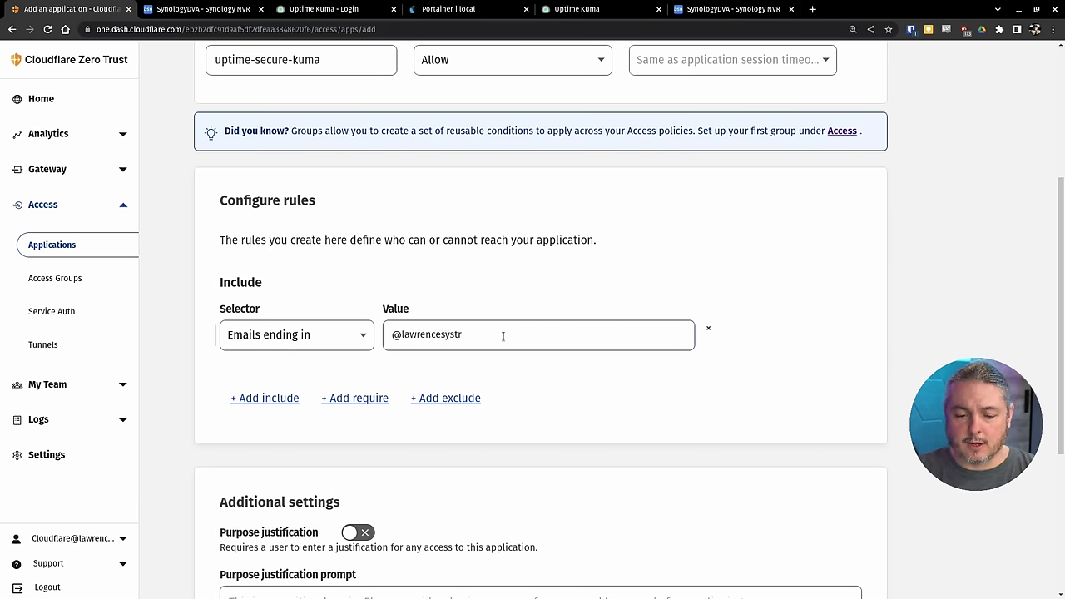
key("BackSpace")
type("ems.com")
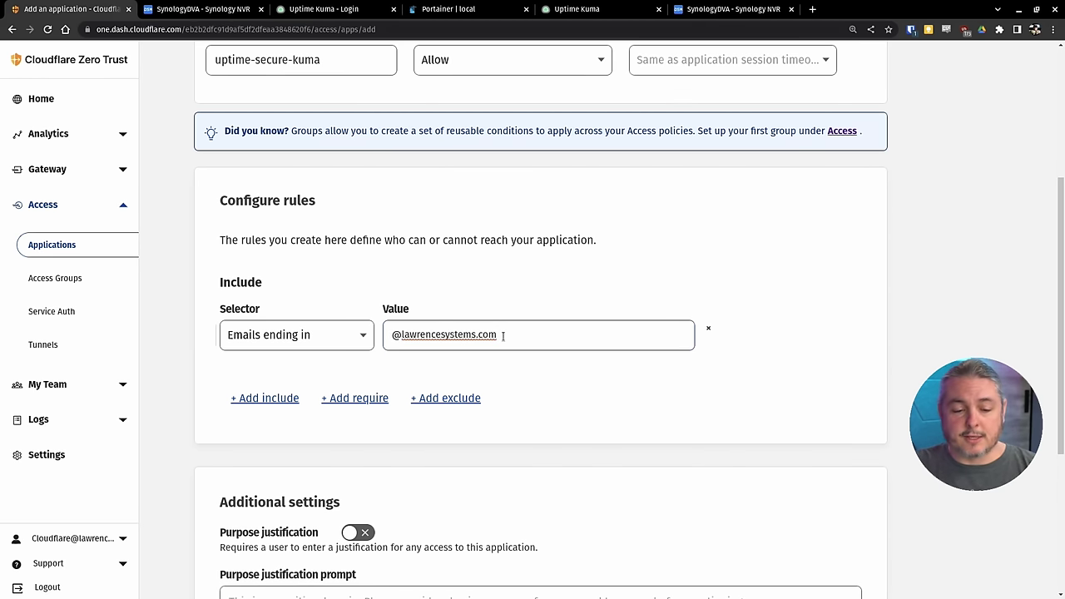
scroll(502, 335, "down", 2)
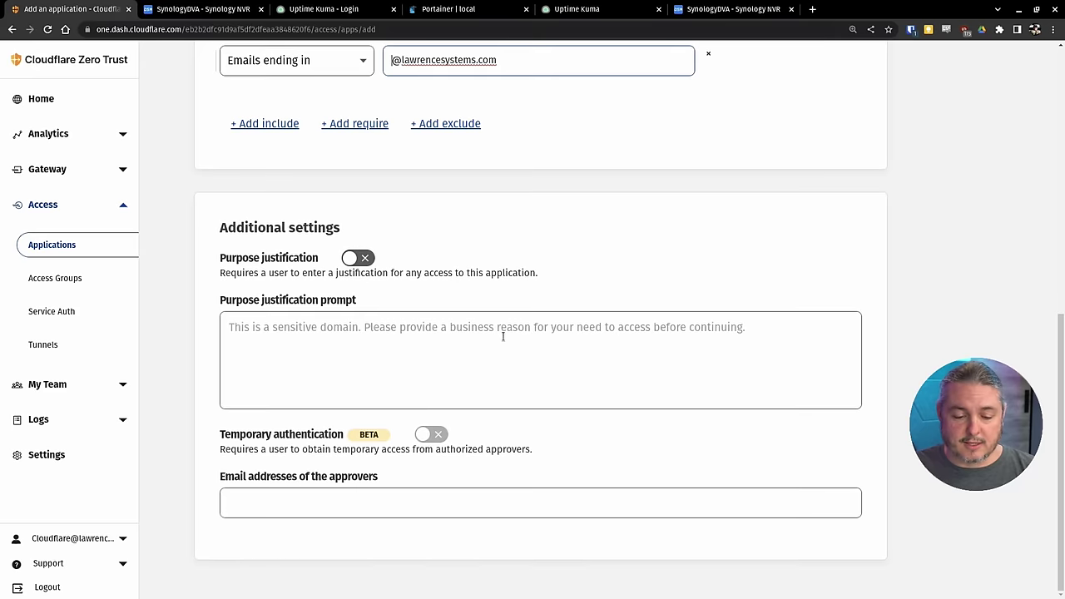
scroll(620, 418, "up", 5)
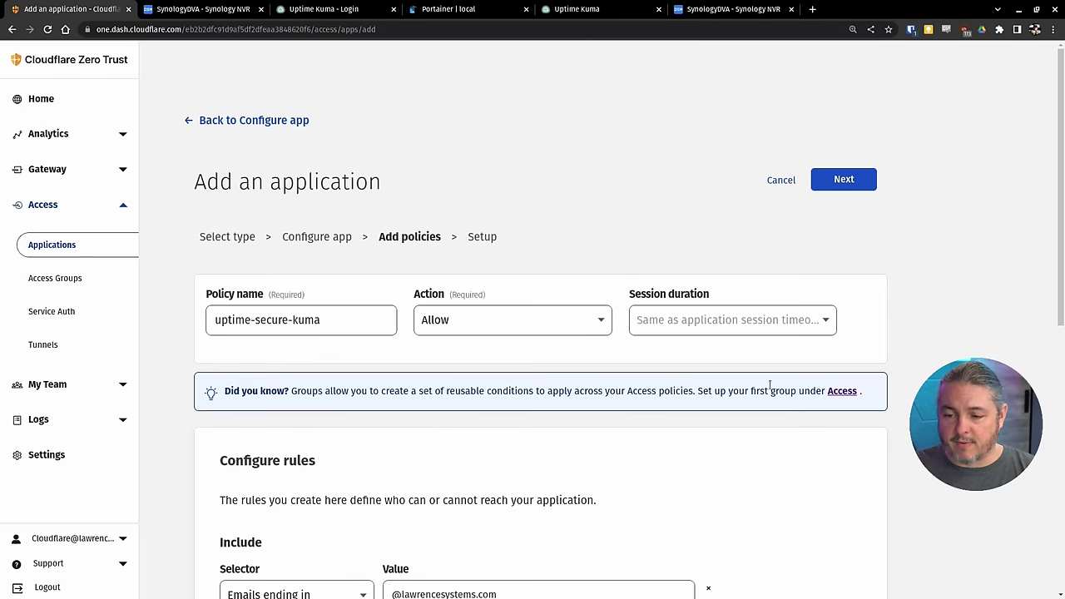
- Add the uptime-secure-kuma application and select its URL for copying
left_click(824, 184)
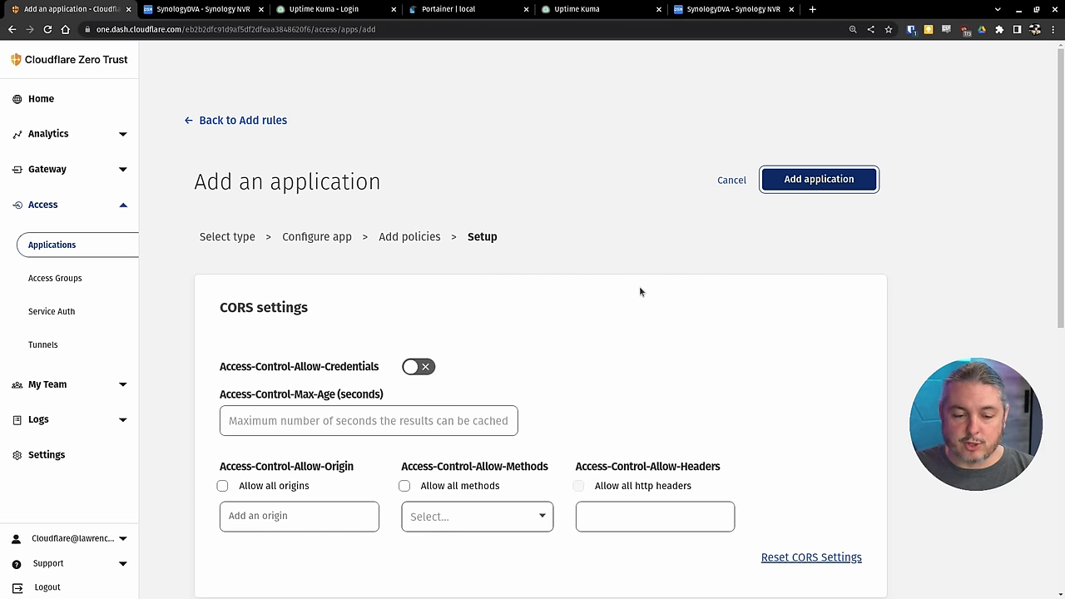
left_click(822, 185)
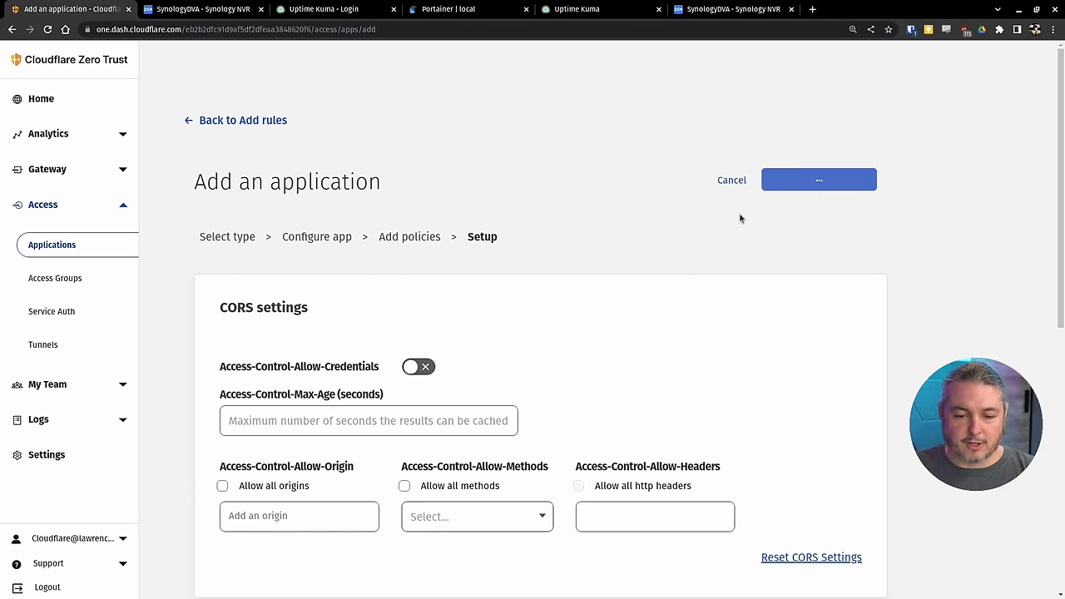
left_click_drag(436, 277, 605, 282)
right_click(605, 282)
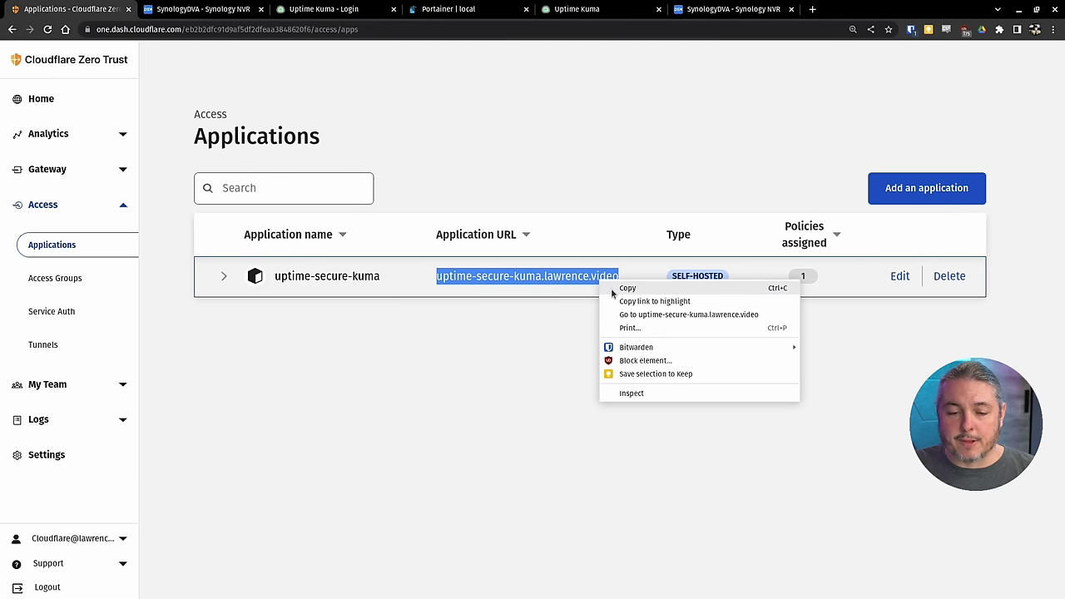
- Copy the application URL and load it in the Uptime Kuma browser tab
left_click(631, 286)
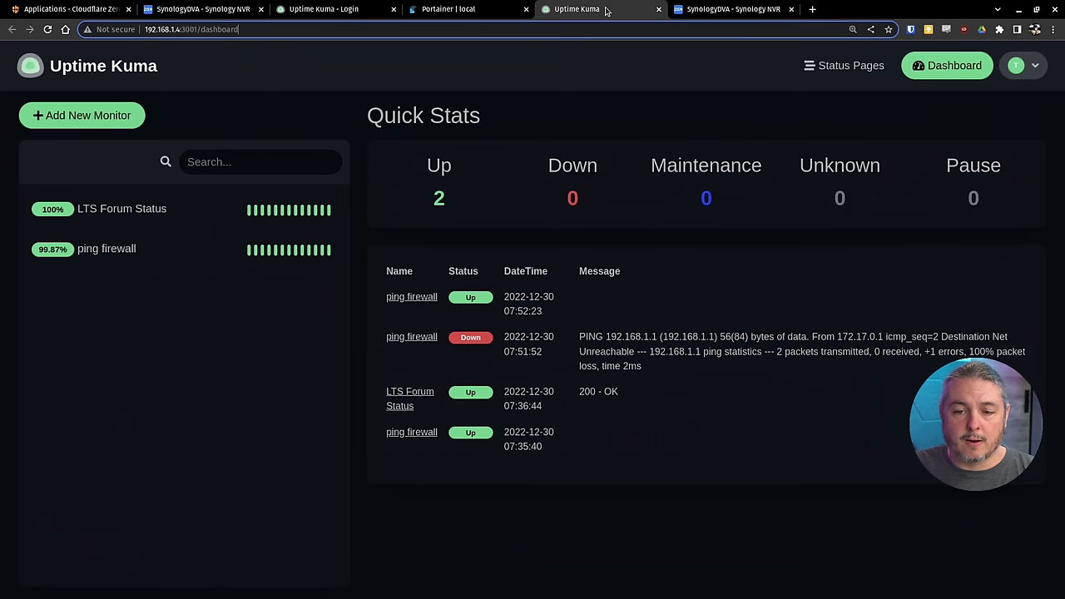
left_click(595, 10)
left_click(583, 28)
key("ctrl+v")
key("Return")
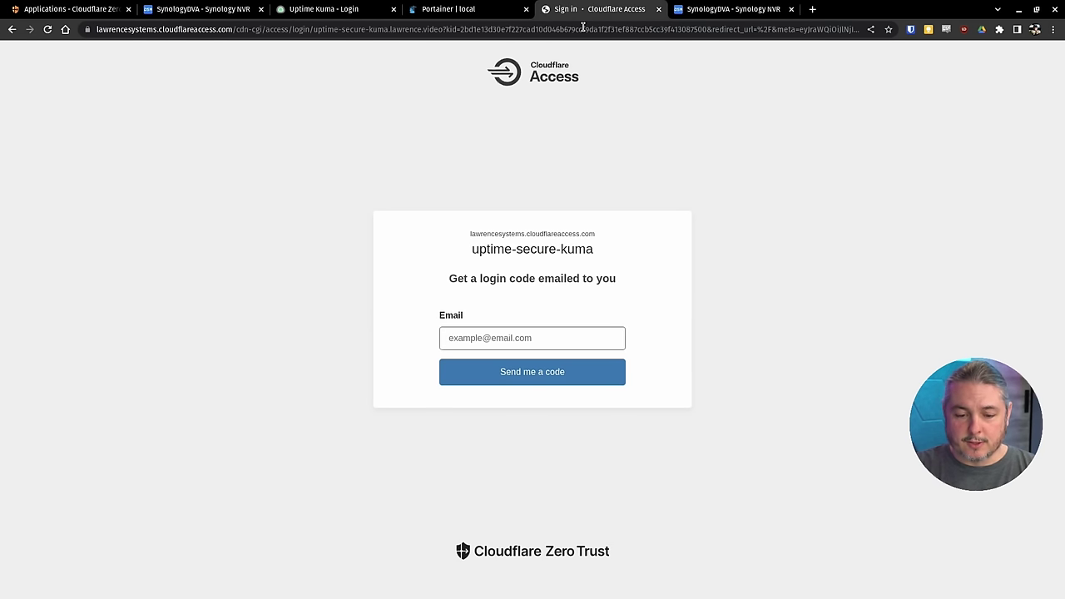
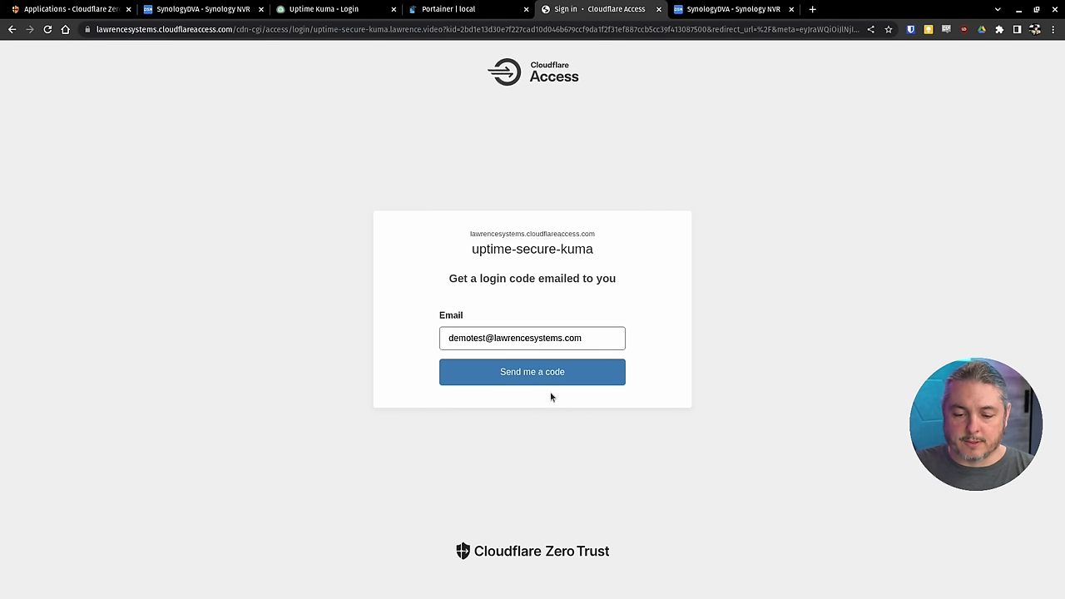
- Enter the company email address, request a login code, and paste the emailed code
left_click(540, 382)
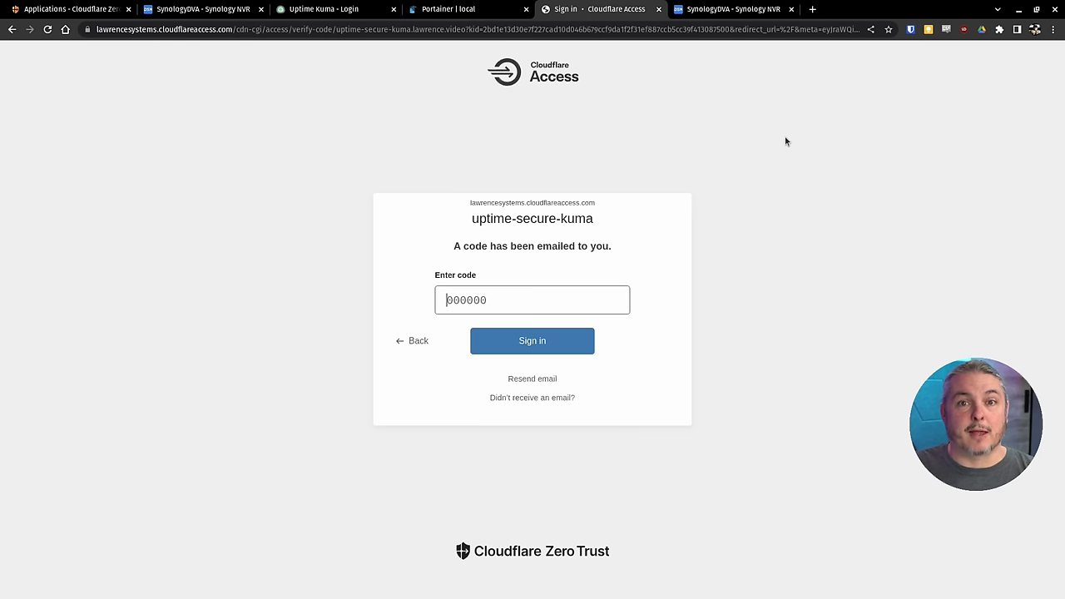
key("ctrl+v")
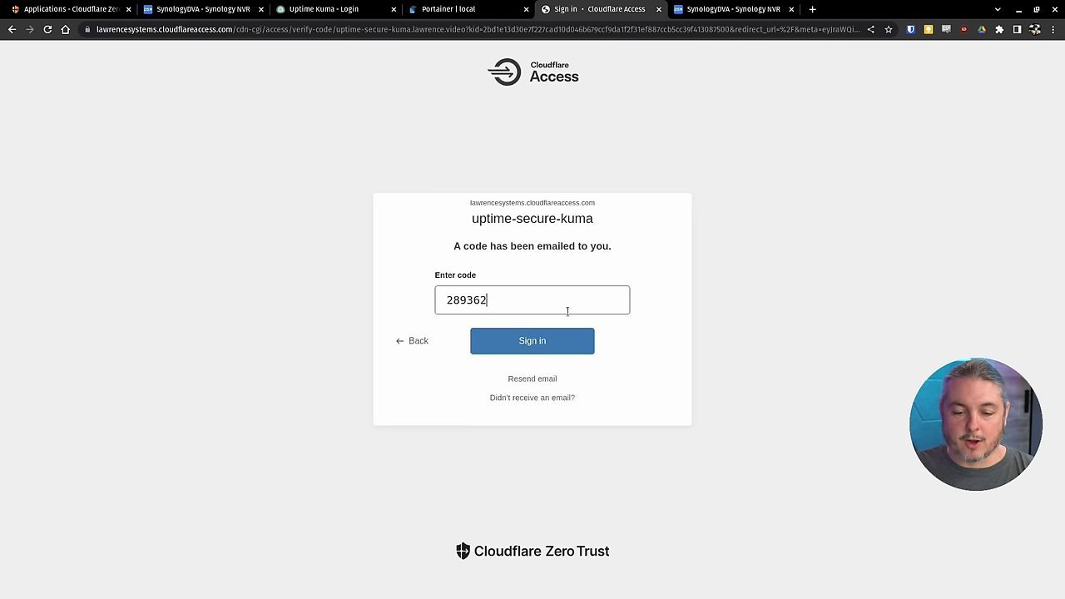
- Submit the login code to sign in through Cloudflare Access
left_click(545, 346)
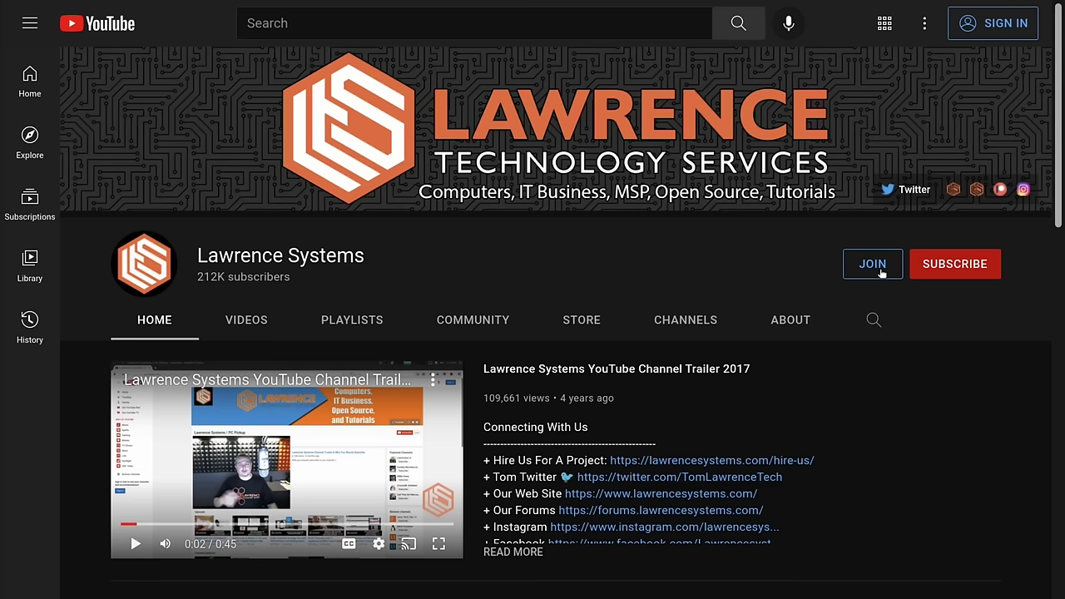
- Browse the channel, then open the forums' DNS Malware Filtering Compared topic and scroll its replies
left_click(873, 264)
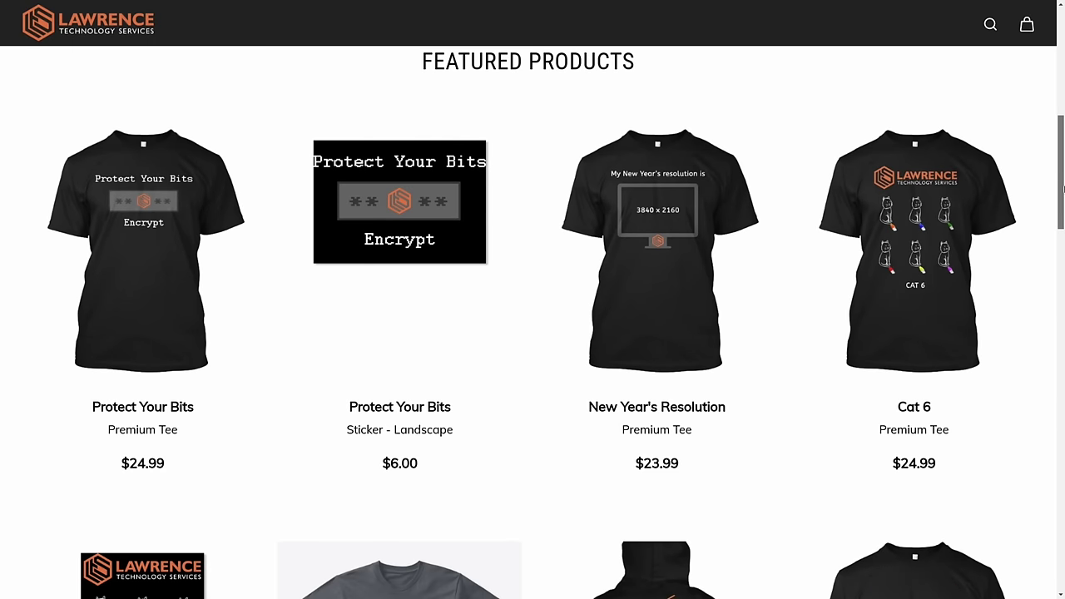
scroll(1063, 190, "down", 3)
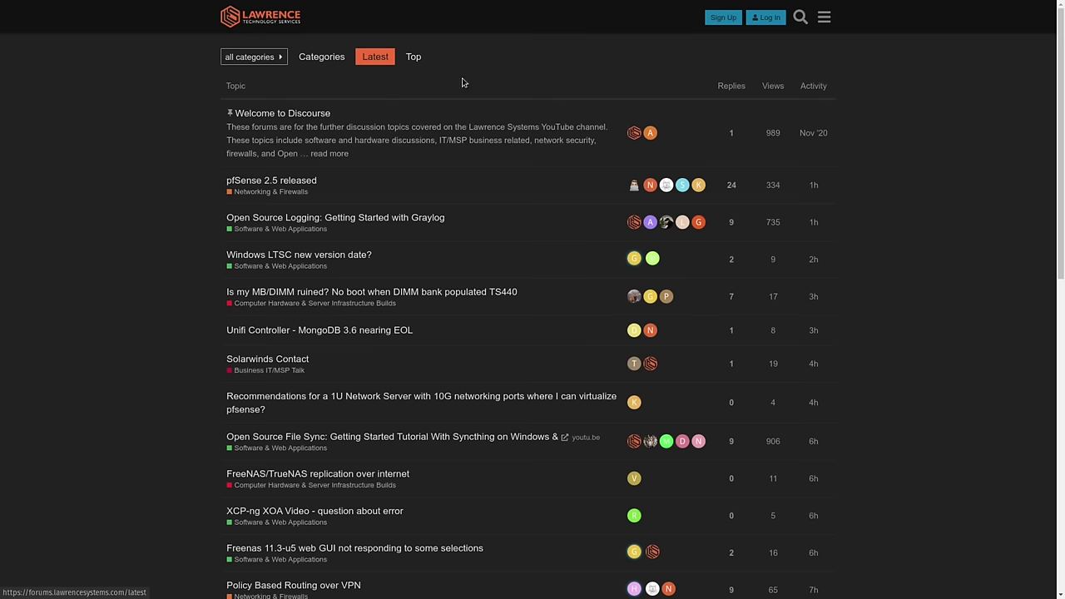
left_click(800, 18)
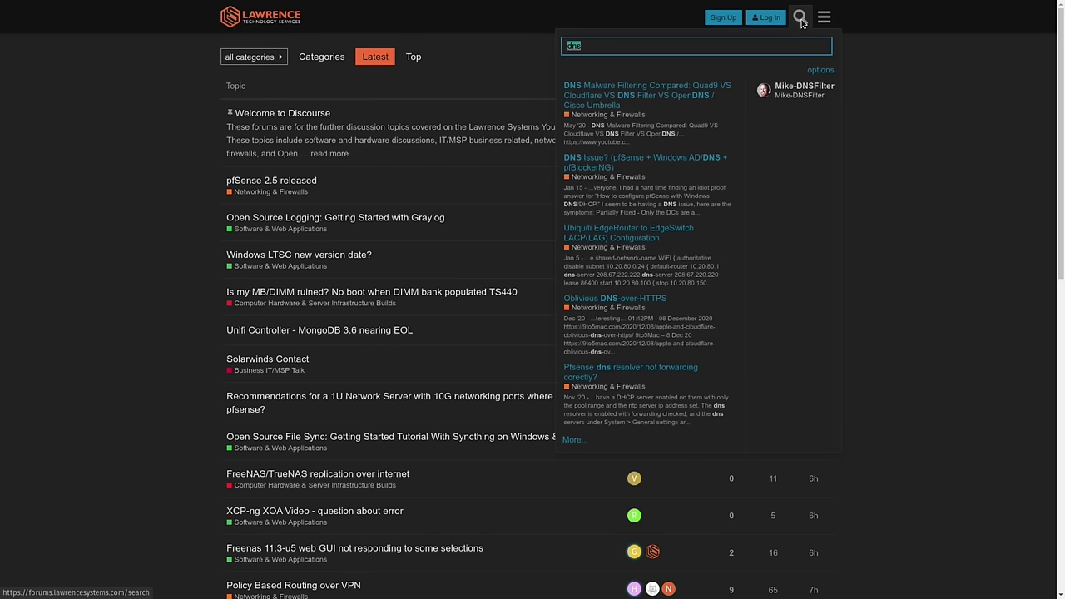
left_click(670, 85)
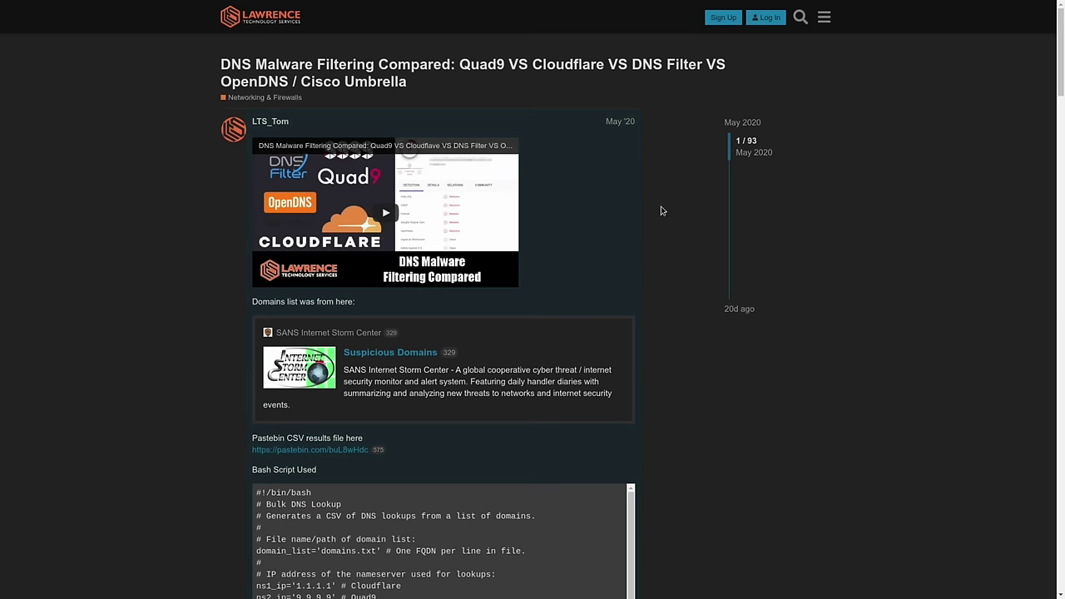
scroll(662, 210, "down", 8)
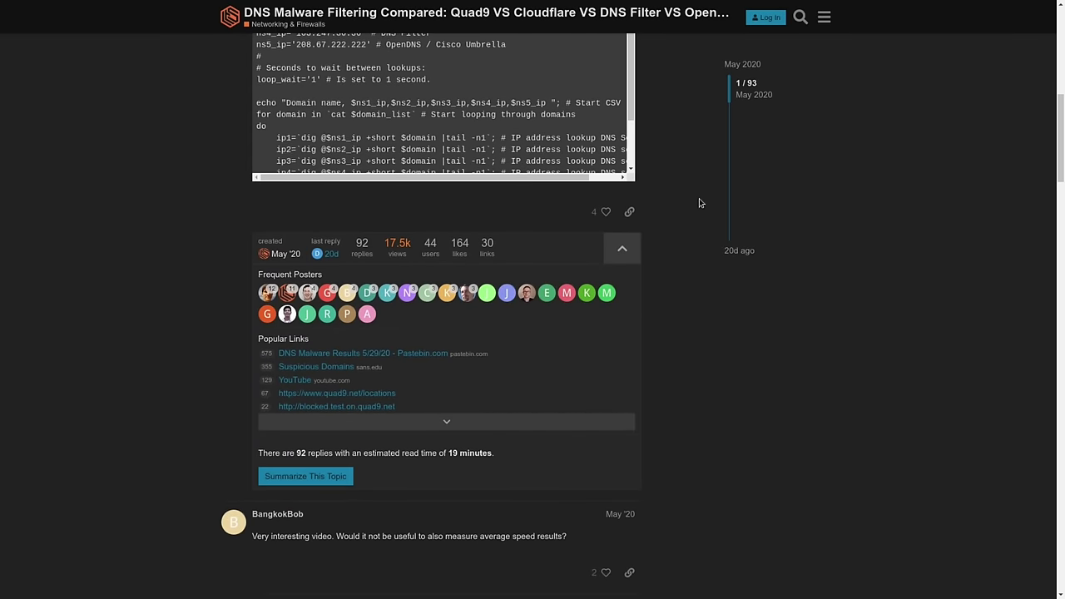
scroll(699, 203, "down", 6)
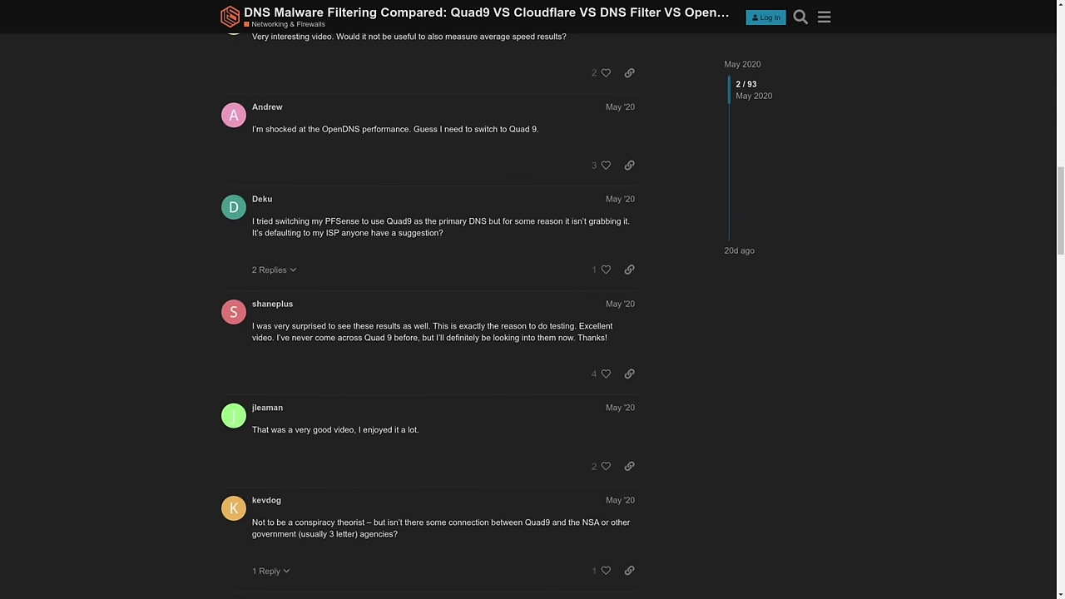